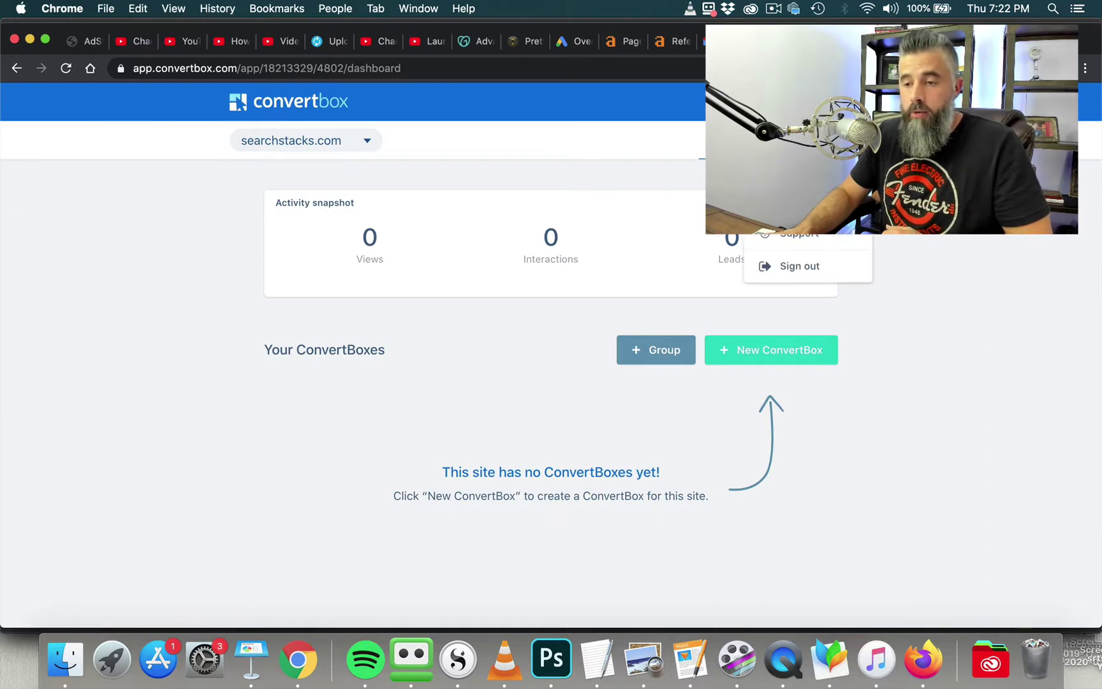
{"action": "left_click", "coordinate": [800, 202]}
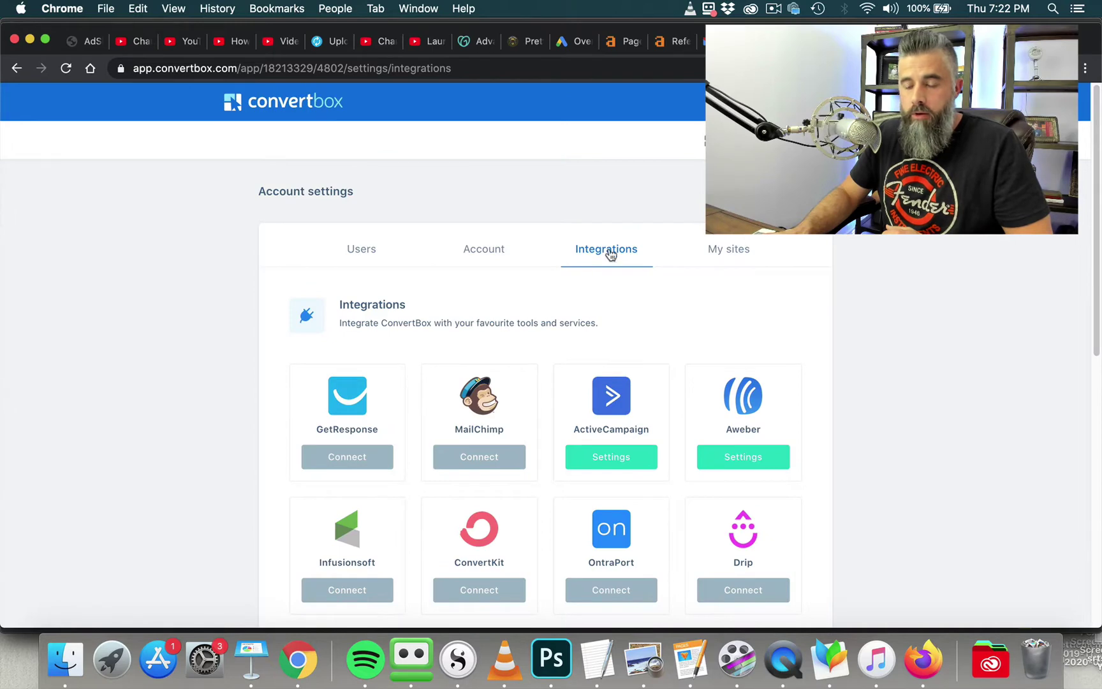
{"action": "scroll", "coordinate": [874, 284], "scroll_direction": "down", "scroll_amount": 3}
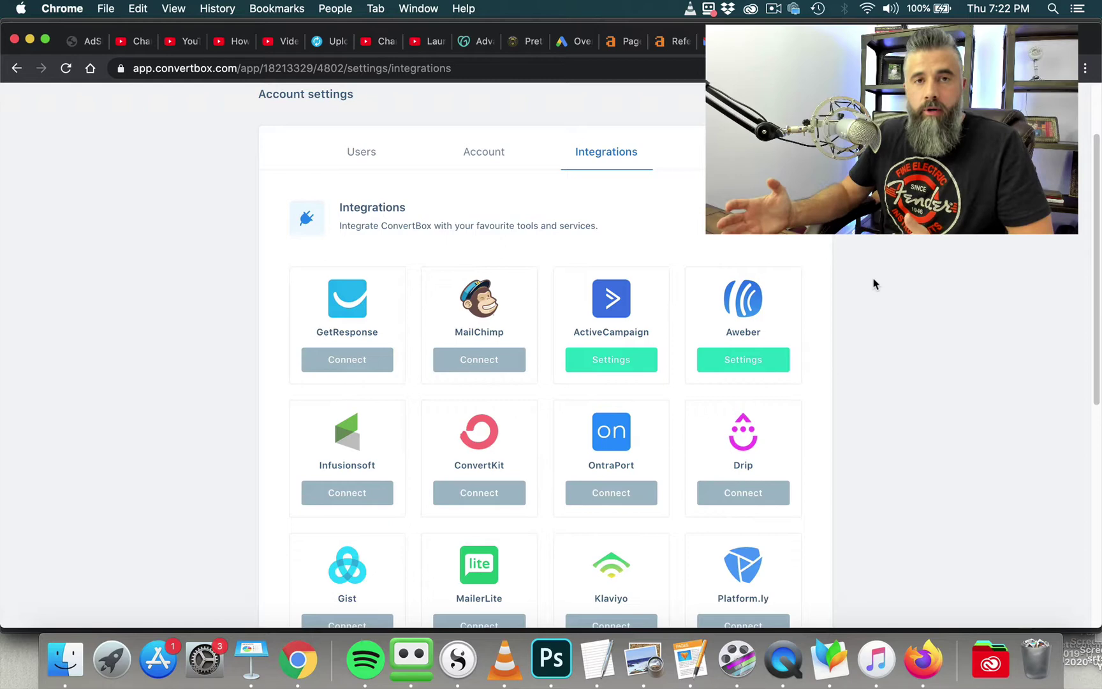
{"action": "scroll", "coordinate": [875, 300], "scroll_direction": "down", "scroll_amount": 1}
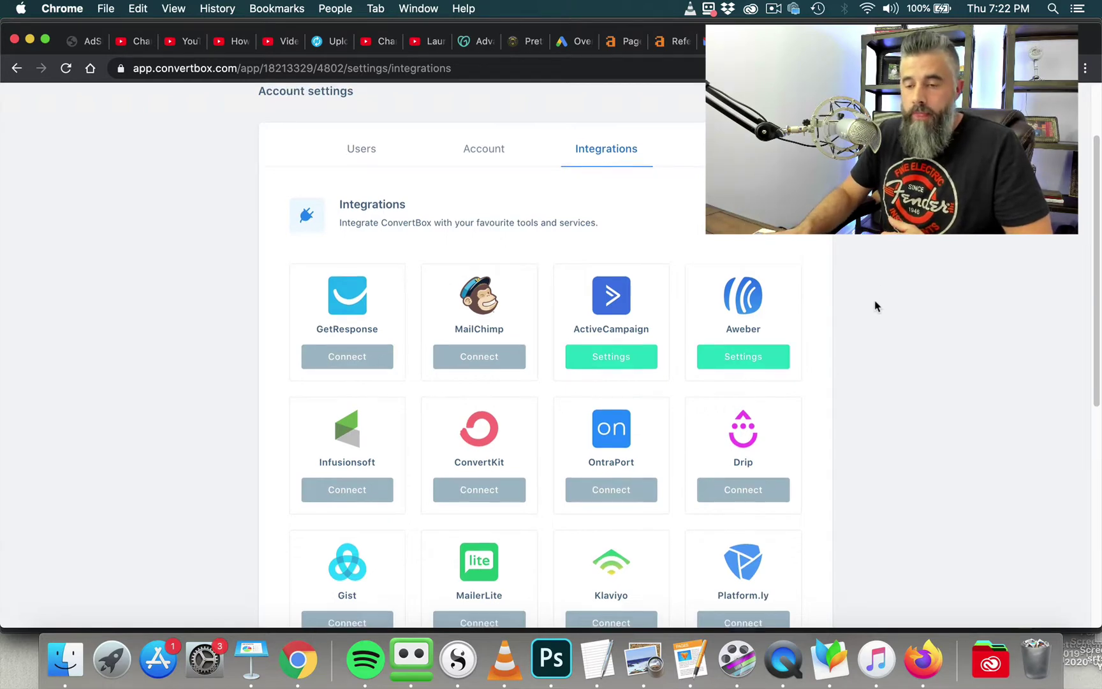
{"action": "scroll", "coordinate": [875, 307], "scroll_direction": "down", "scroll_amount": 2}
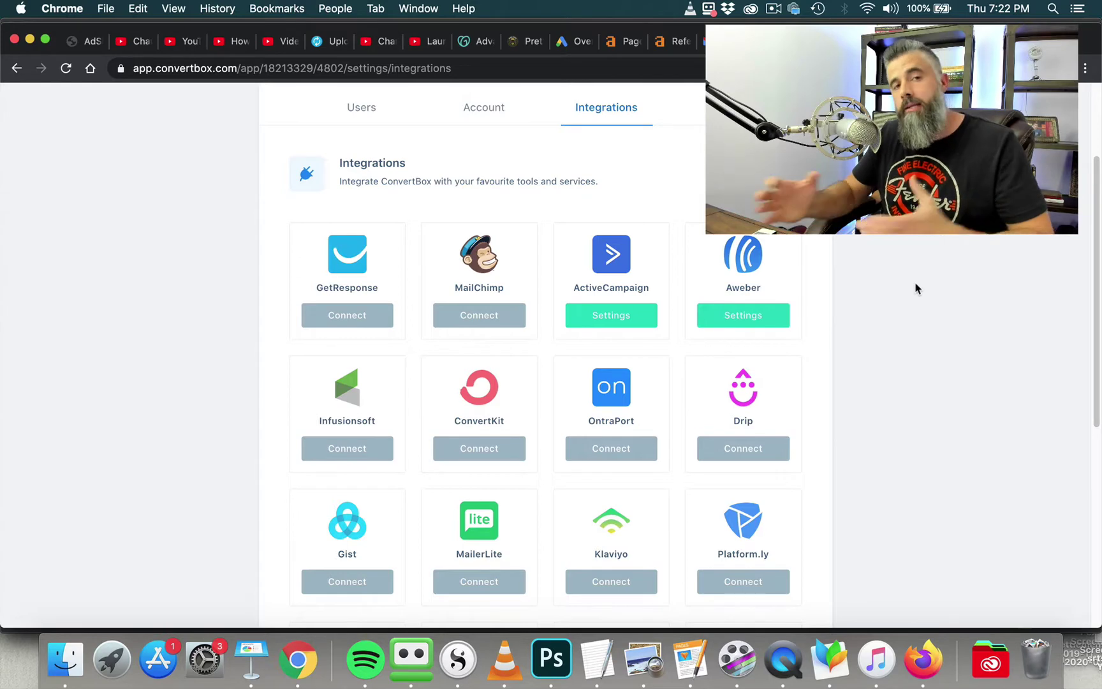
{"action": "scroll", "coordinate": [821, 329], "scroll_direction": "up", "scroll_amount": 3}
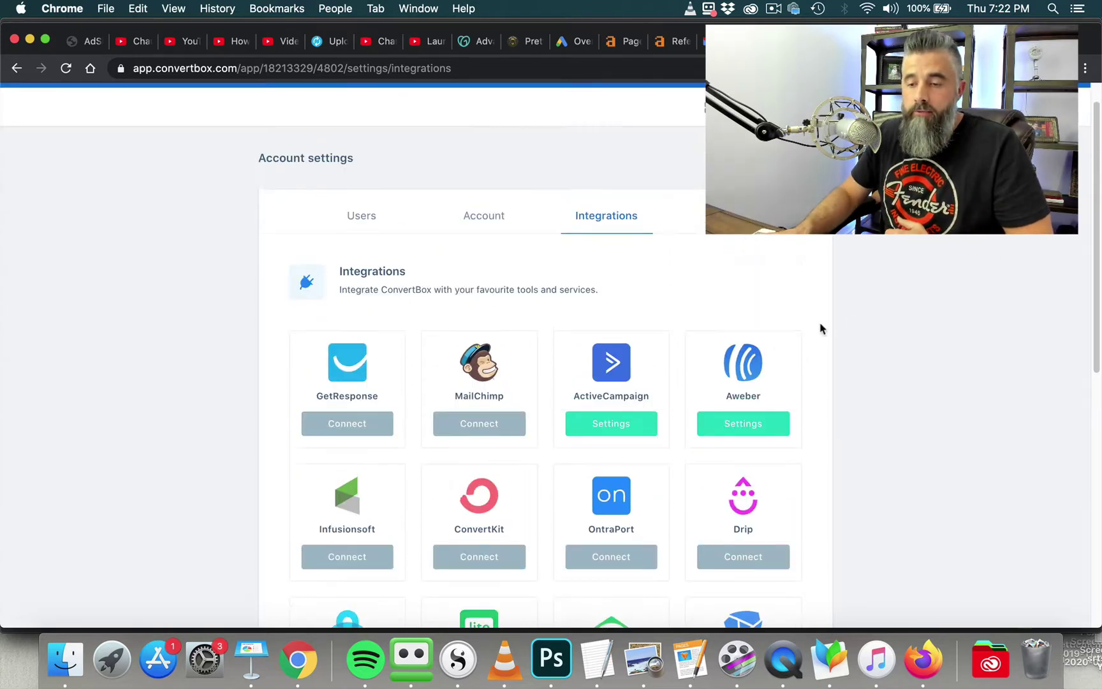
{"action": "scroll", "coordinate": [896, 315], "scroll_direction": "up", "scroll_amount": 1}
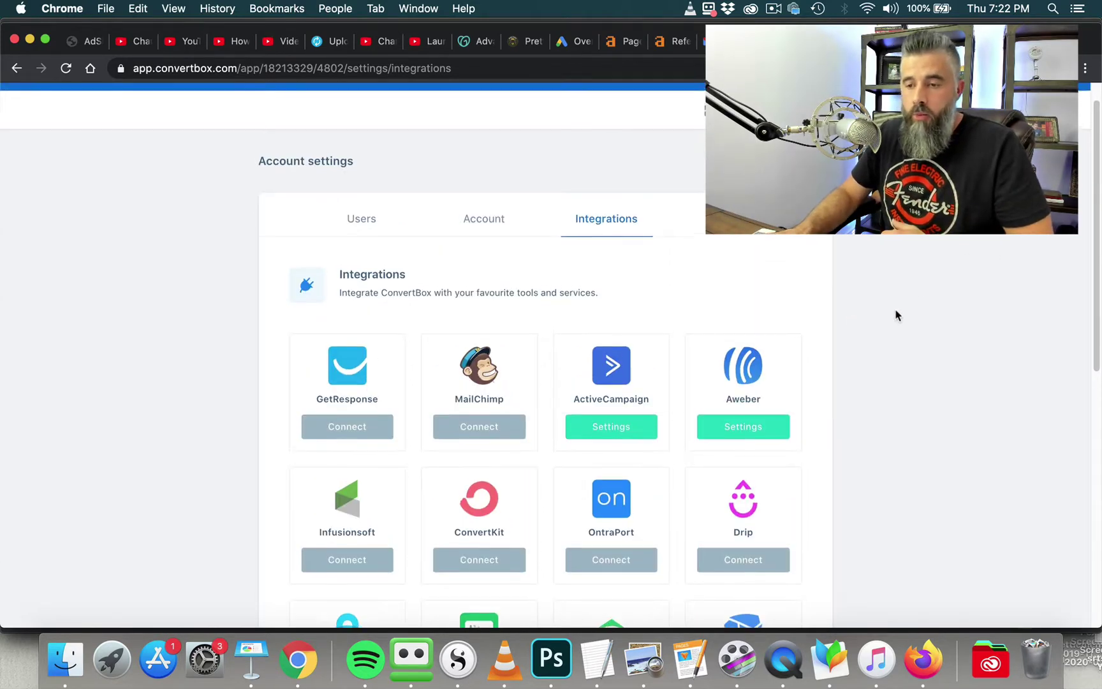
{"action": "scroll", "coordinate": [896, 315], "scroll_direction": "up", "scroll_amount": 1}
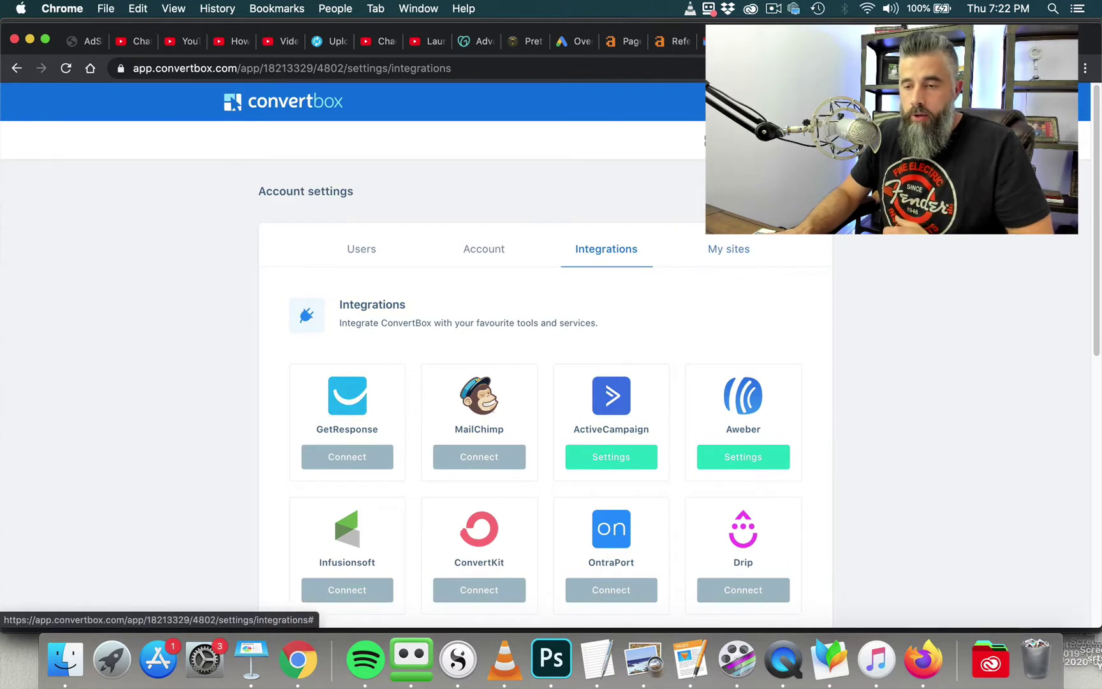
Step: Return to the searchstacks.com site dashboard from My sites
{"action": "left_click", "coordinate": [729, 249]}
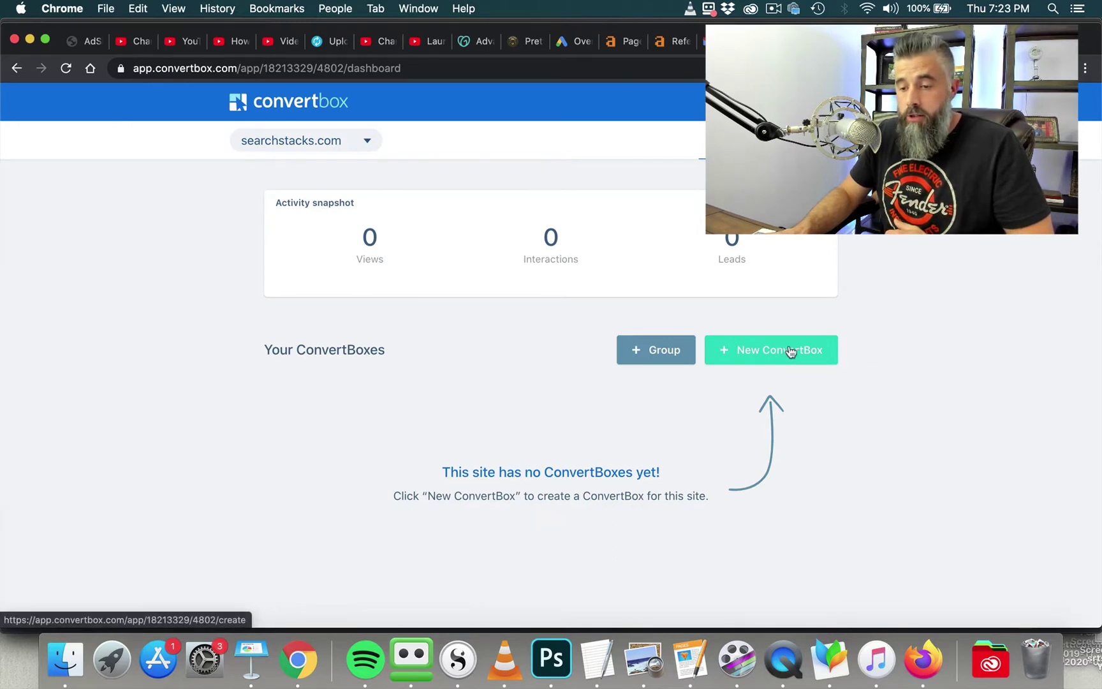
Step: Start a new ConvertBox named 'Search Stacks Full Page'
{"action": "left_click", "coordinate": [768, 354]}
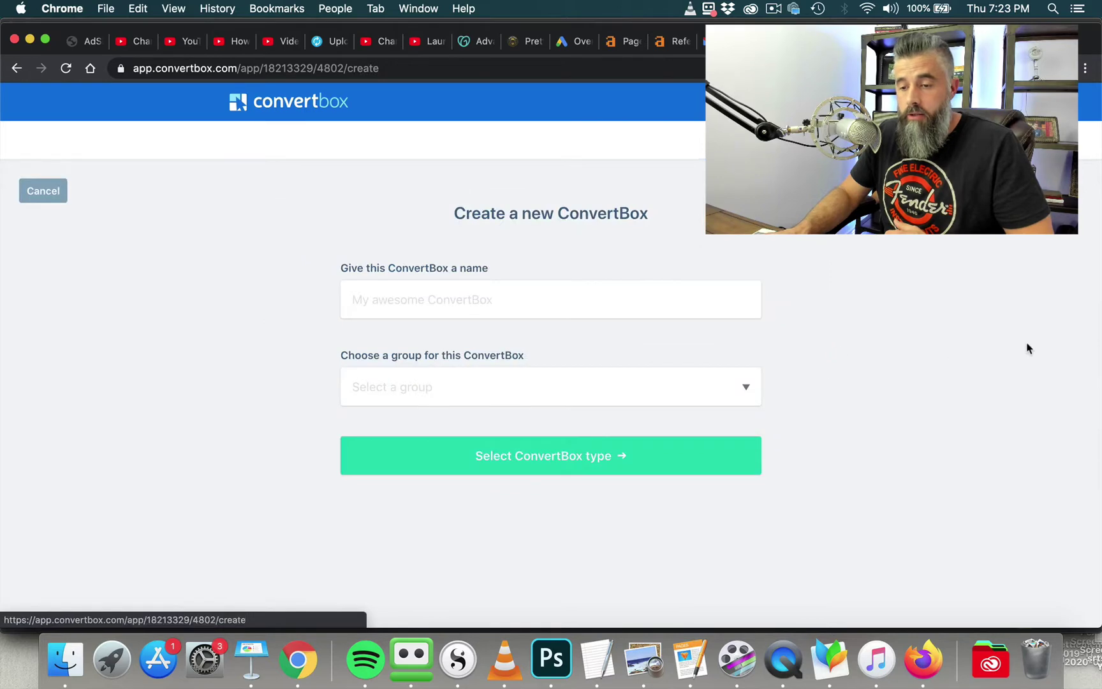
{"action": "left_click", "coordinate": [465, 300]}
{"action": "type", "text": "Search Stacks Full Page"}
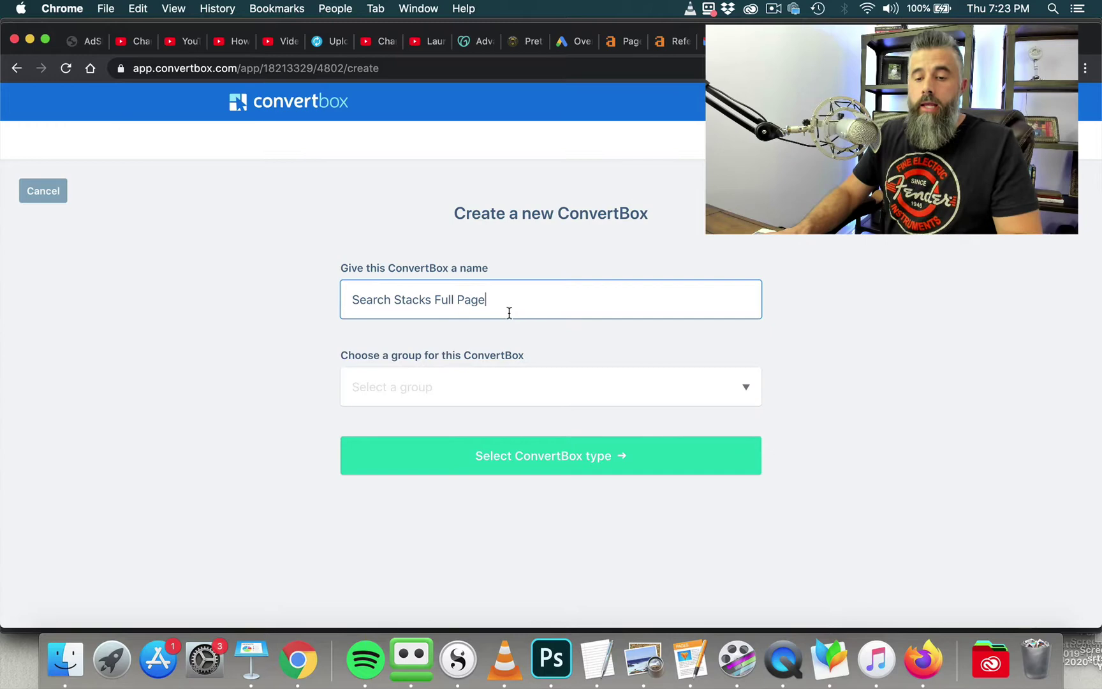
Step: Create the group 'SS MAIN' for the box and continue to type selection
{"action": "left_click", "coordinate": [433, 385]}
{"action": "left_click", "coordinate": [511, 424]}
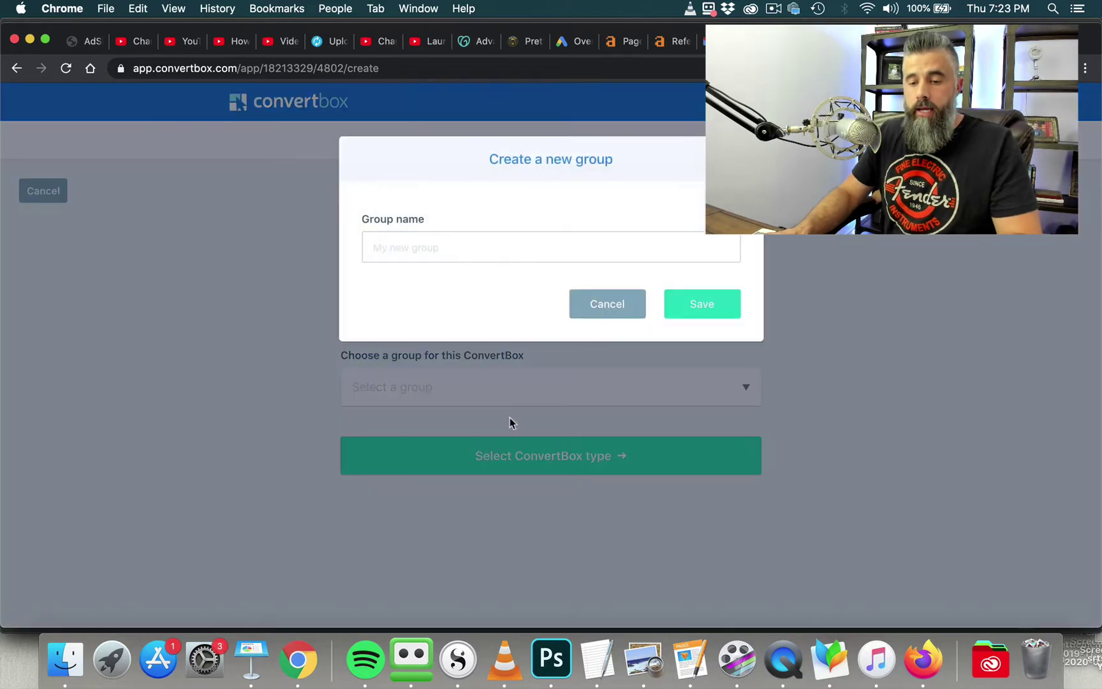
{"action": "left_click", "coordinate": [436, 244]}
{"action": "type", "text": "ss"}
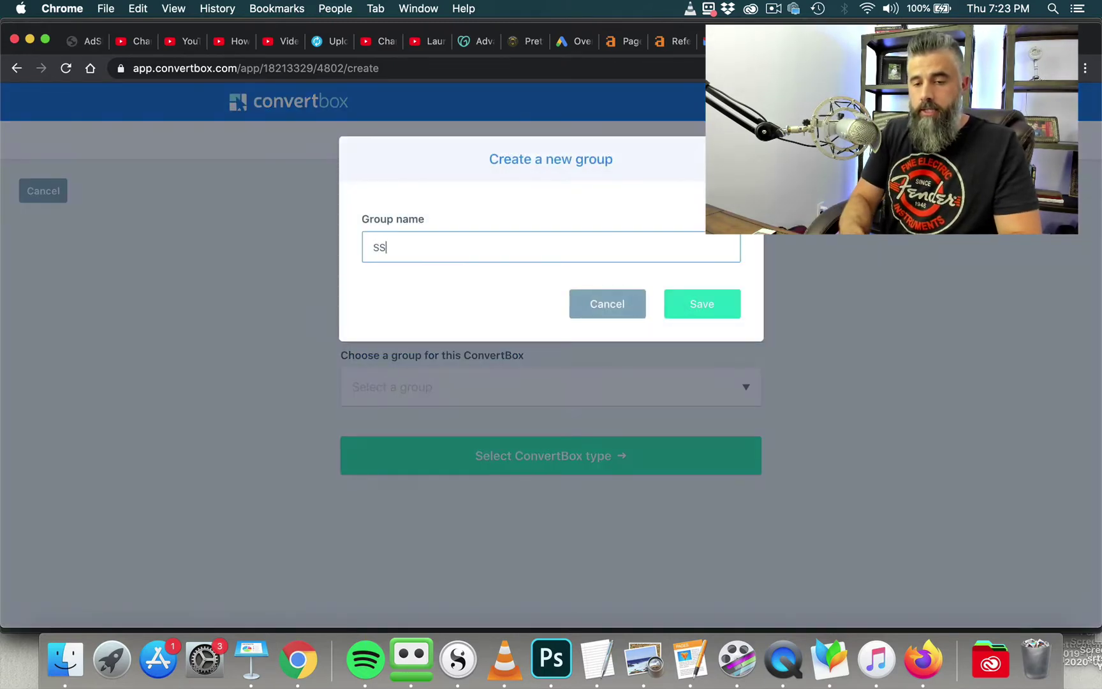
{"action": "type", "text": " MAIN"}
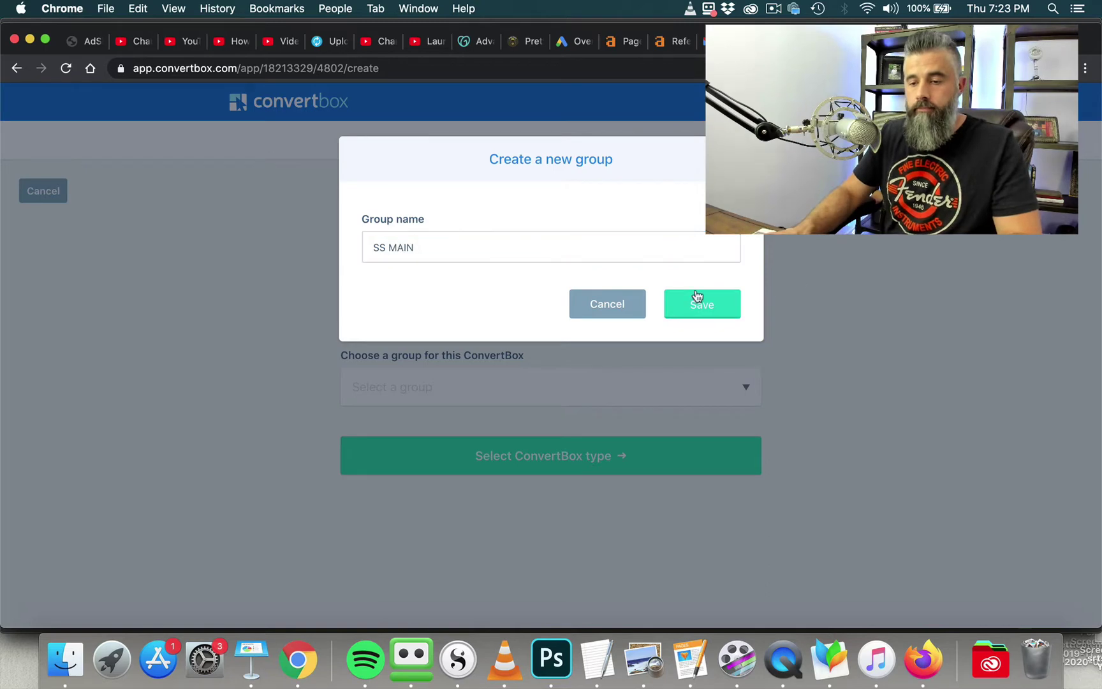
{"action": "left_click", "coordinate": [701, 304]}
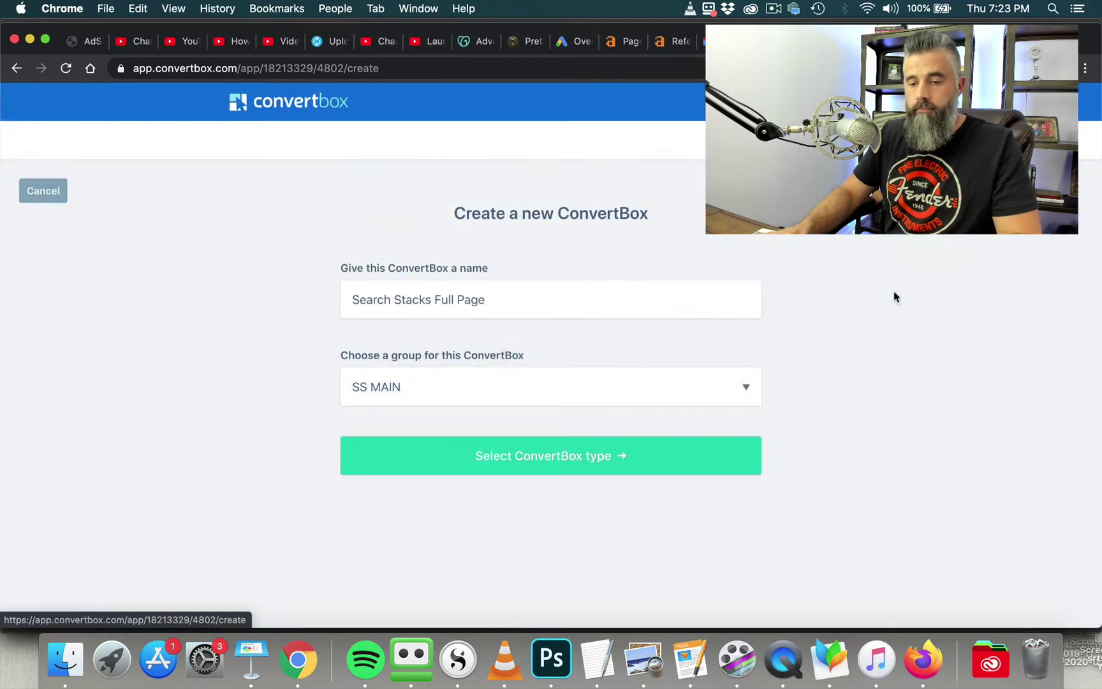
{"action": "left_click", "coordinate": [532, 457]}
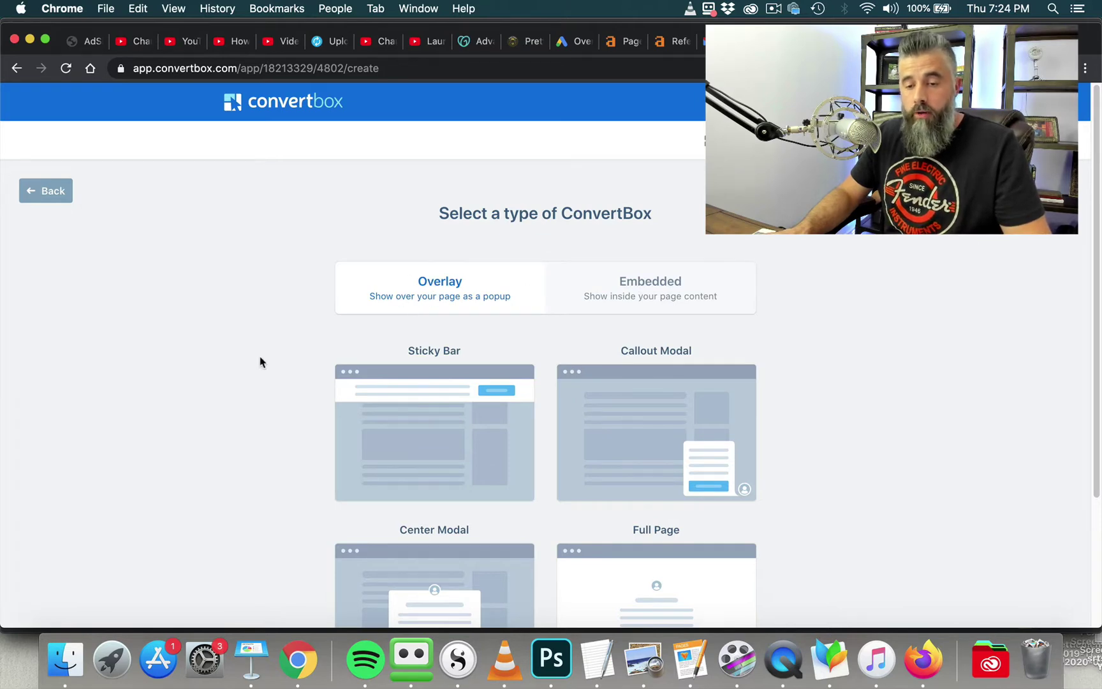
Step: Compare the Overlay and Embedded types, then choose the Full Page overlay
{"action": "scroll", "coordinate": [306, 367], "scroll_direction": "down", "scroll_amount": 1}
{"action": "scroll", "coordinate": [408, 345], "scroll_direction": "down", "scroll_amount": 2}
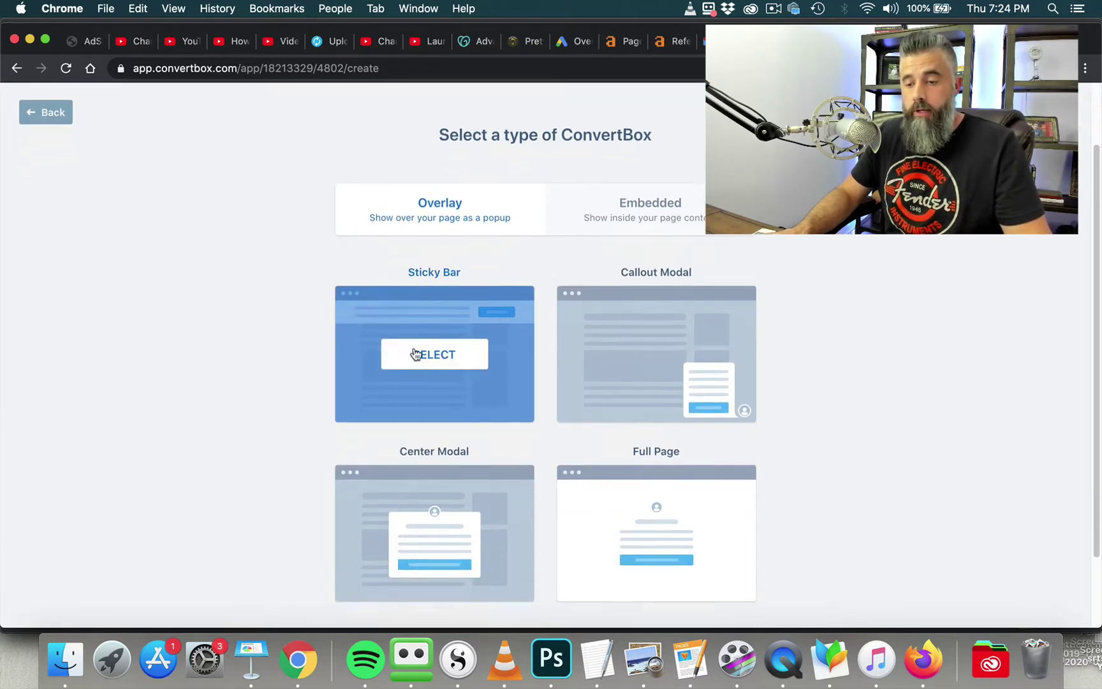
{"action": "scroll", "coordinate": [615, 344], "scroll_direction": "down", "scroll_amount": 2}
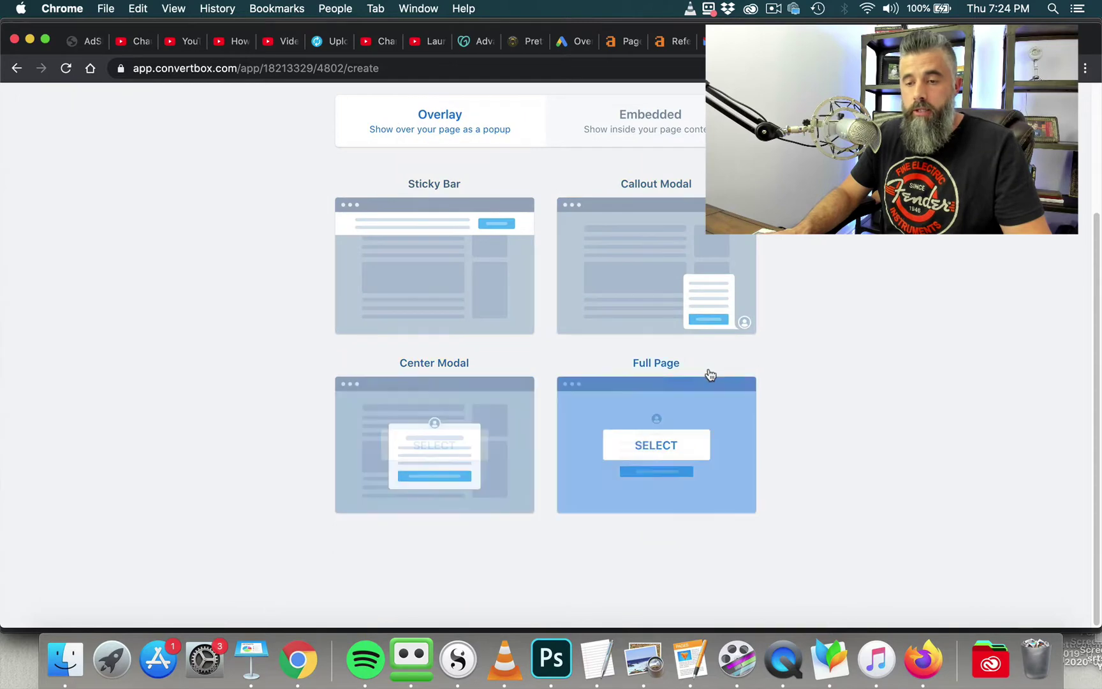
{"action": "left_click", "coordinate": [688, 213]}
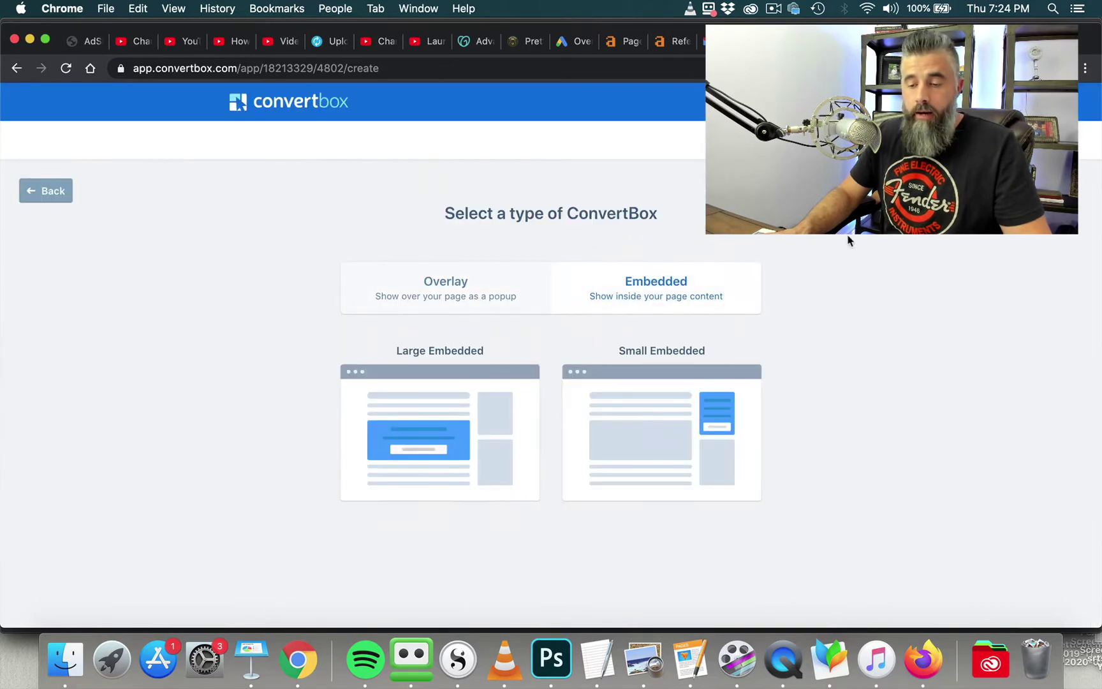
{"action": "mouse_move", "coordinate": [712, 447]}
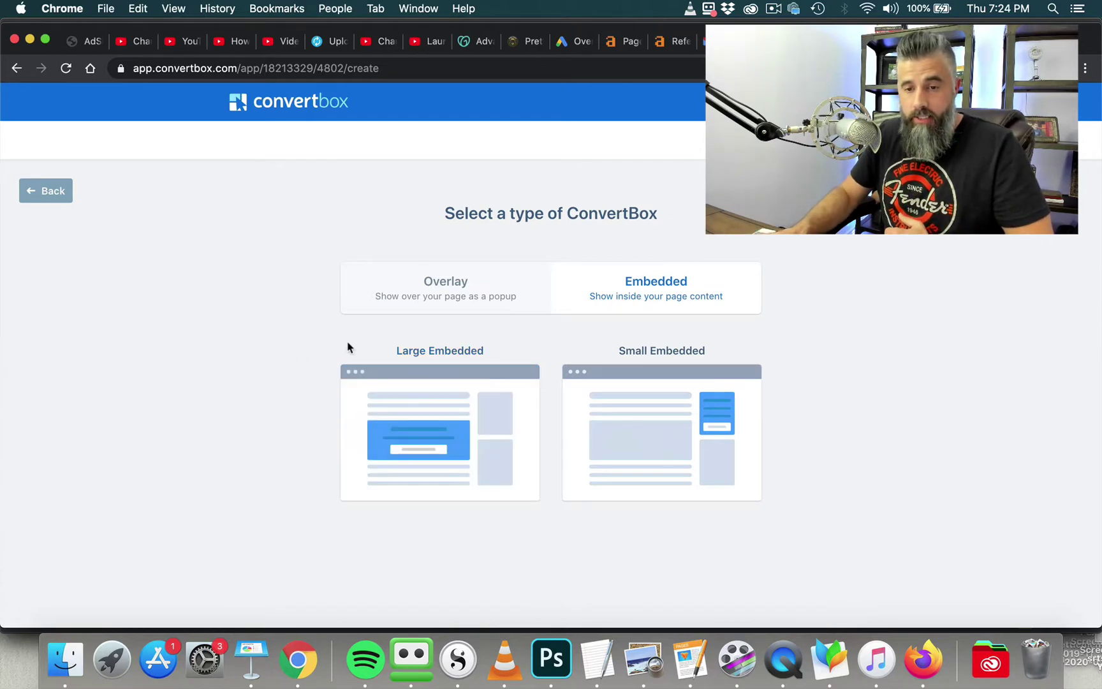
{"action": "left_click", "coordinate": [457, 297]}
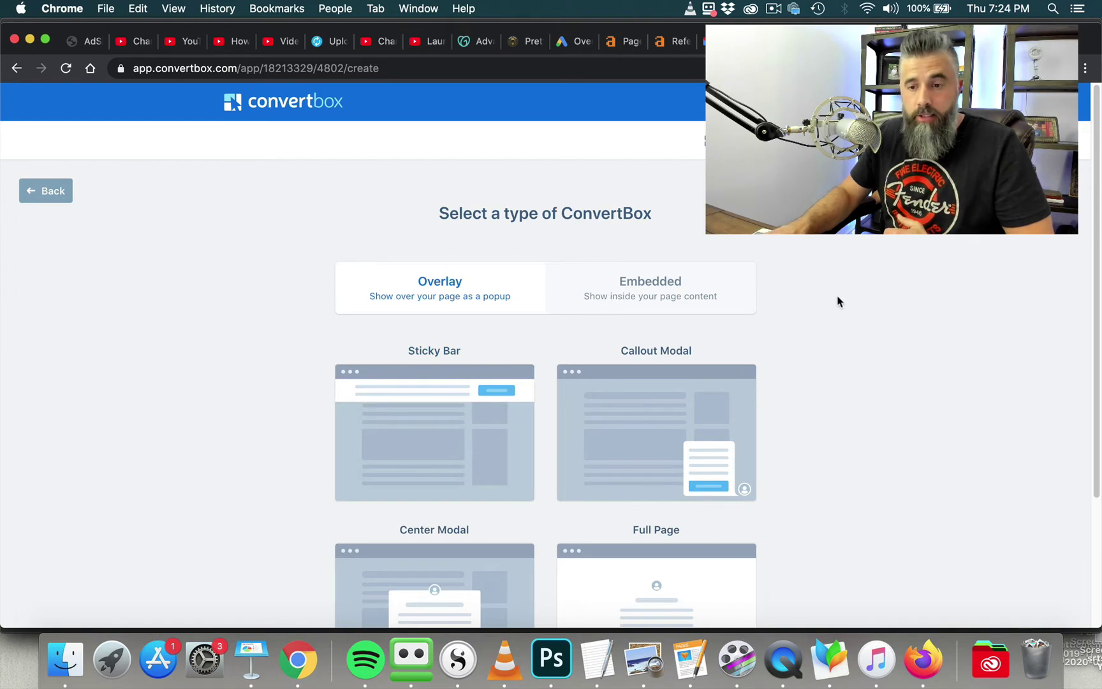
{"action": "scroll", "coordinate": [851, 317], "scroll_direction": "down", "scroll_amount": 4}
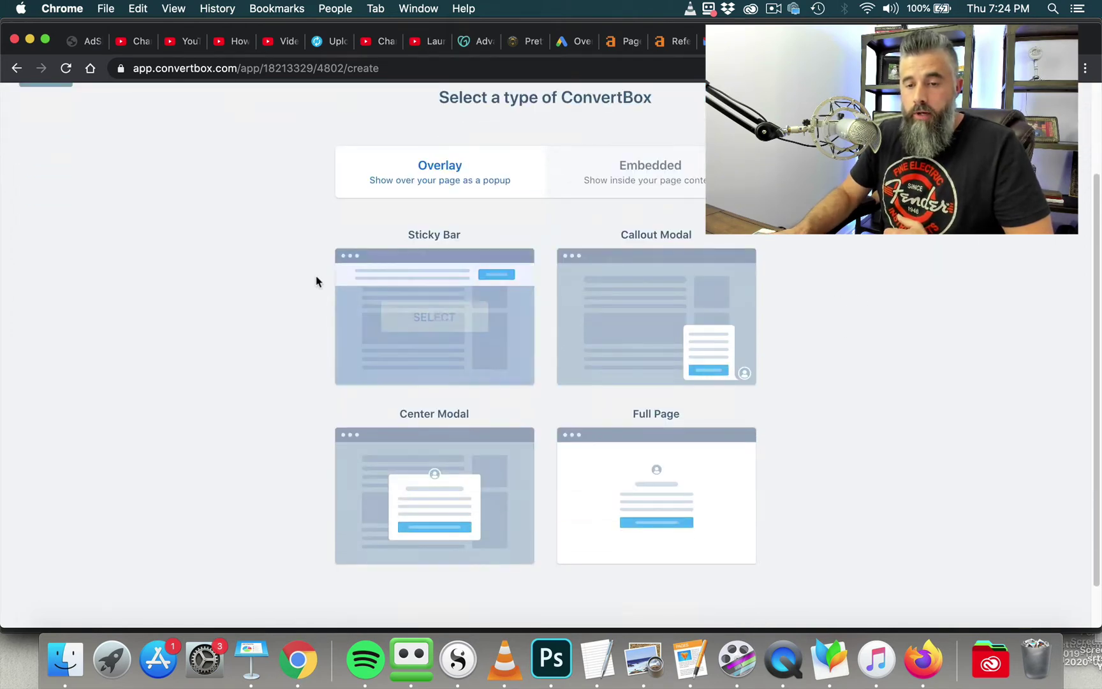
{"action": "scroll", "coordinate": [299, 286], "scroll_direction": "down", "scroll_amount": 1}
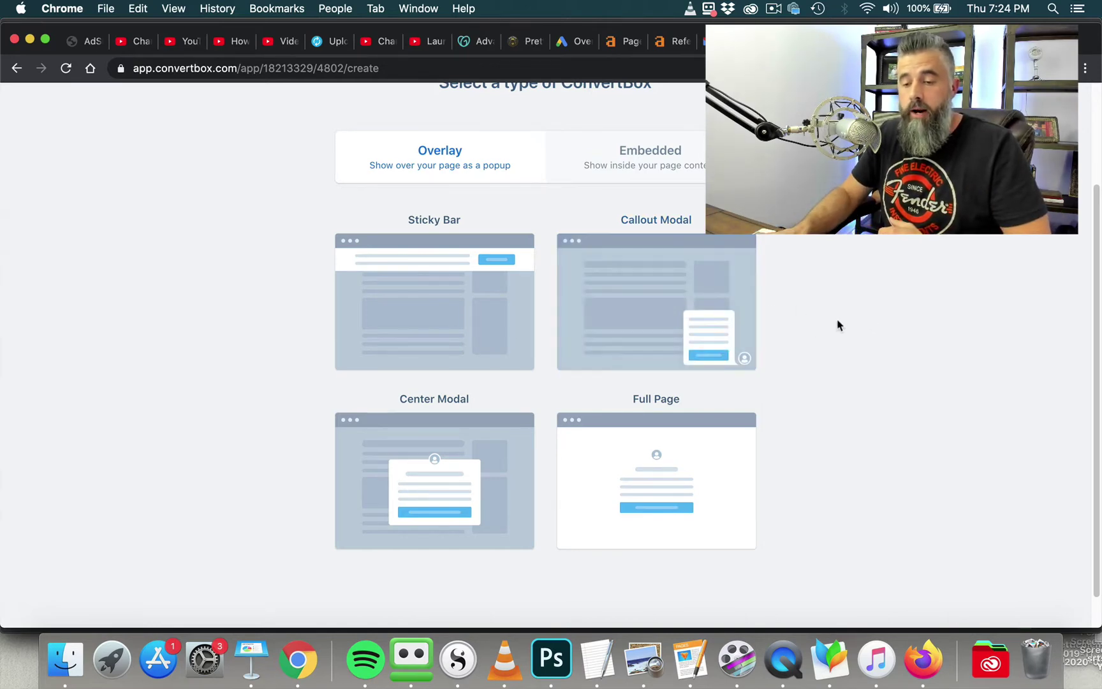
{"action": "mouse_move", "coordinate": [437, 448]}
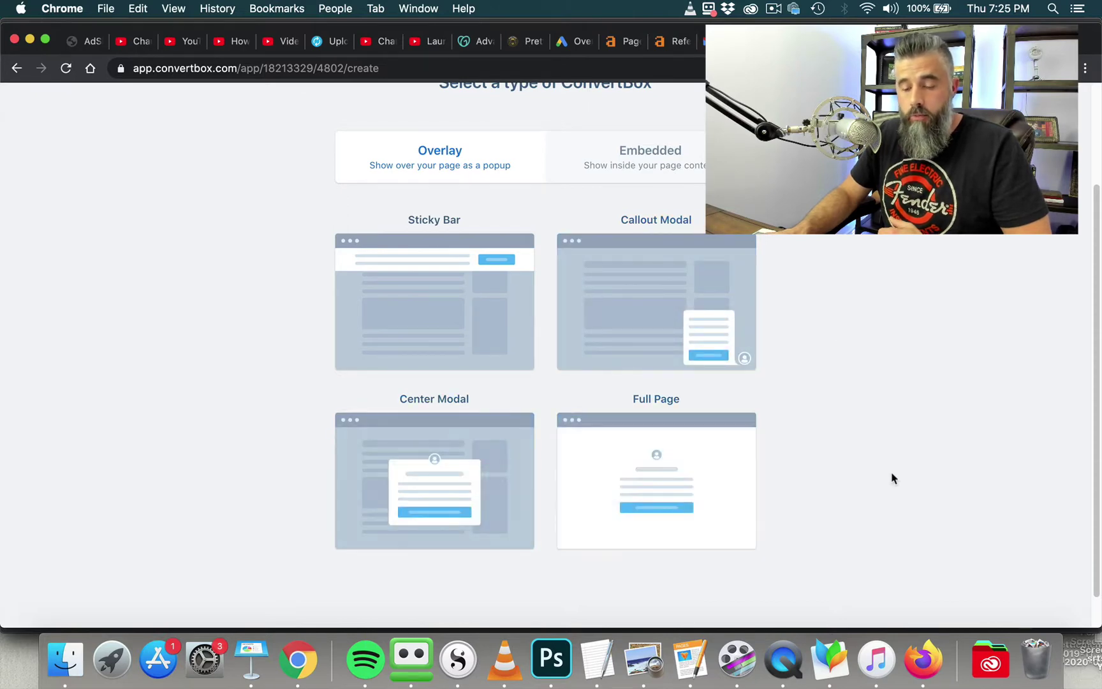
{"action": "scroll", "coordinate": [893, 478], "scroll_direction": "down", "scroll_amount": 1}
{"action": "left_click", "coordinate": [647, 445]}
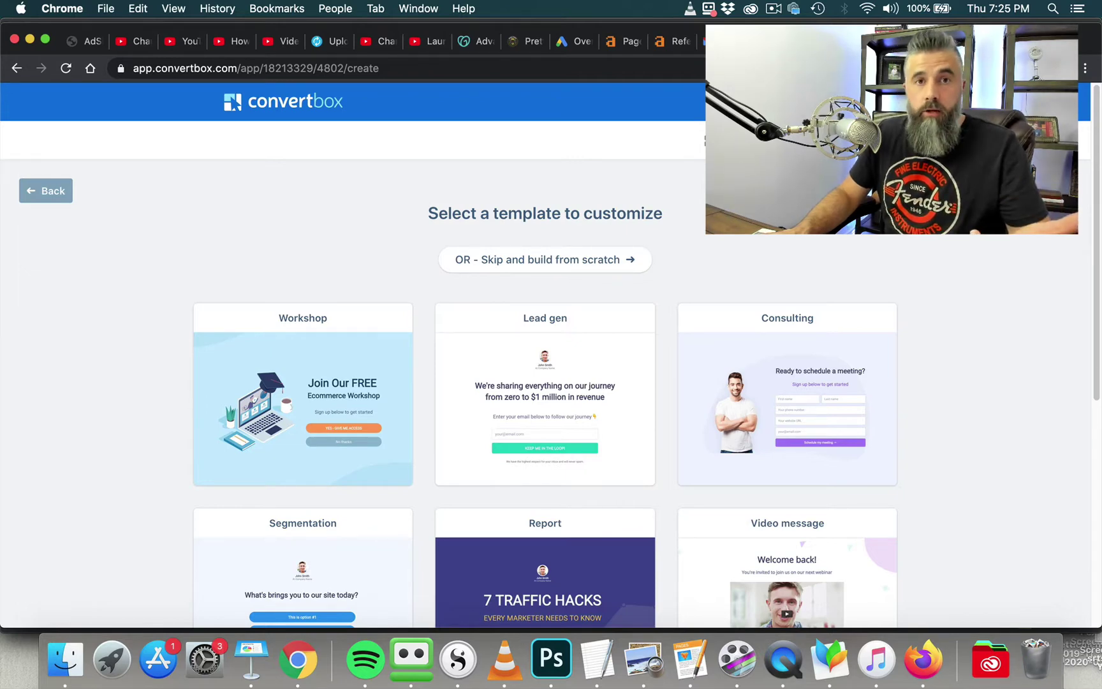
Step: Browse the template gallery and open the Lead gen template in the editor
{"action": "mouse_move", "coordinate": [594, 304]}
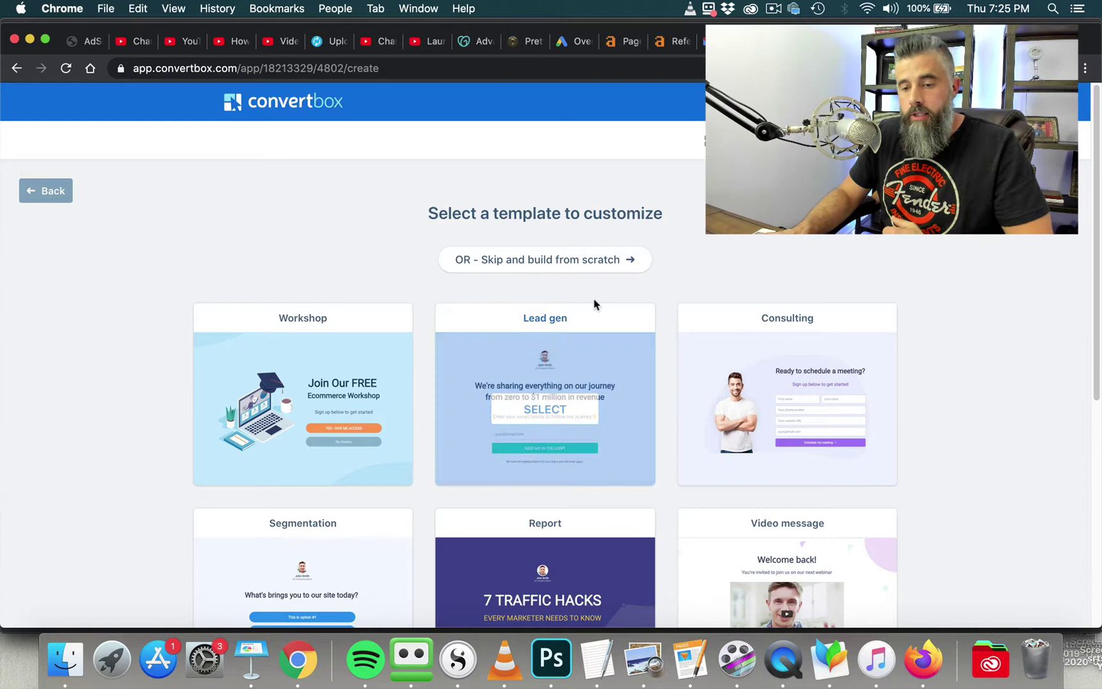
{"action": "scroll", "coordinate": [594, 304], "scroll_direction": "down", "scroll_amount": 1}
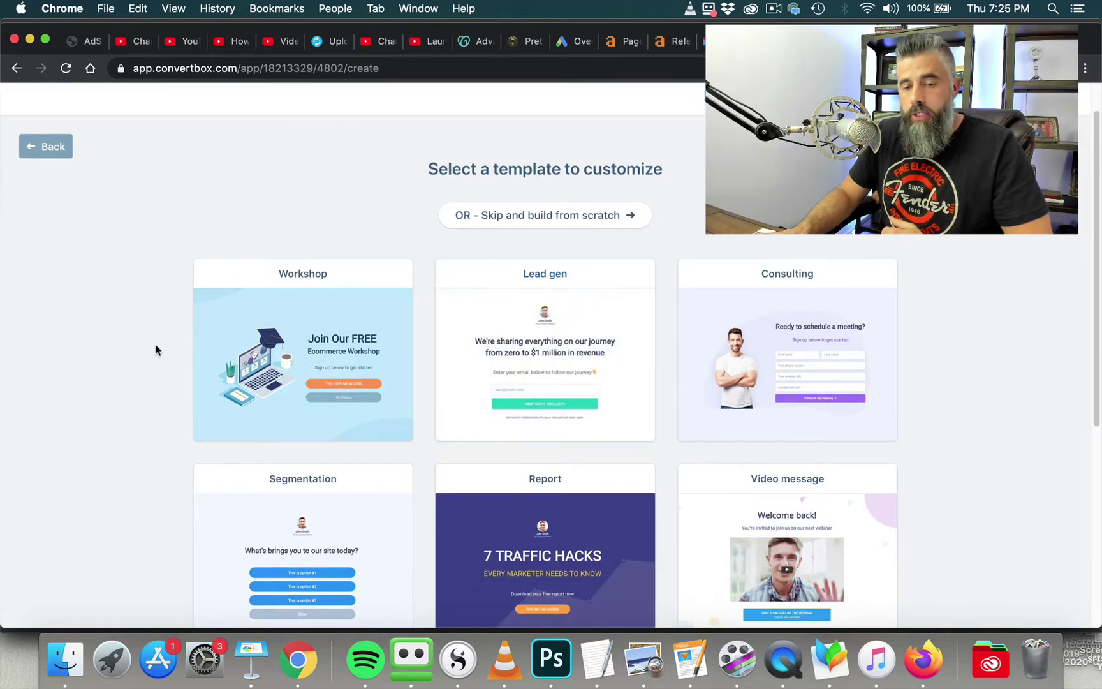
{"action": "scroll", "coordinate": [156, 350], "scroll_direction": "down", "scroll_amount": 1}
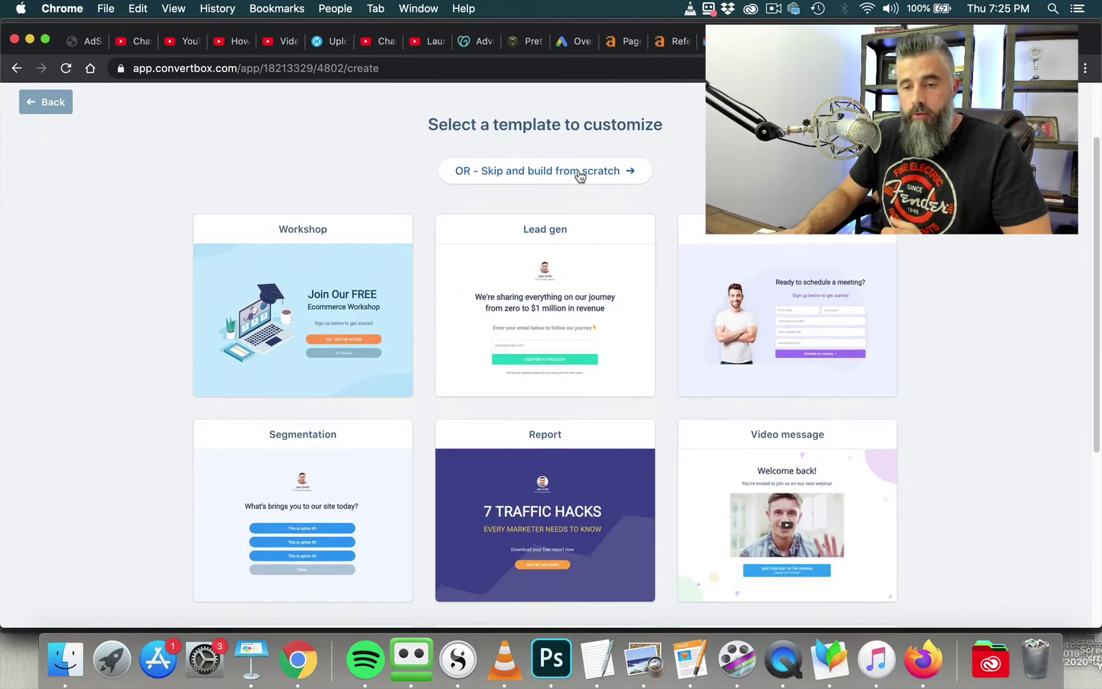
{"action": "mouse_move", "coordinate": [407, 274]}
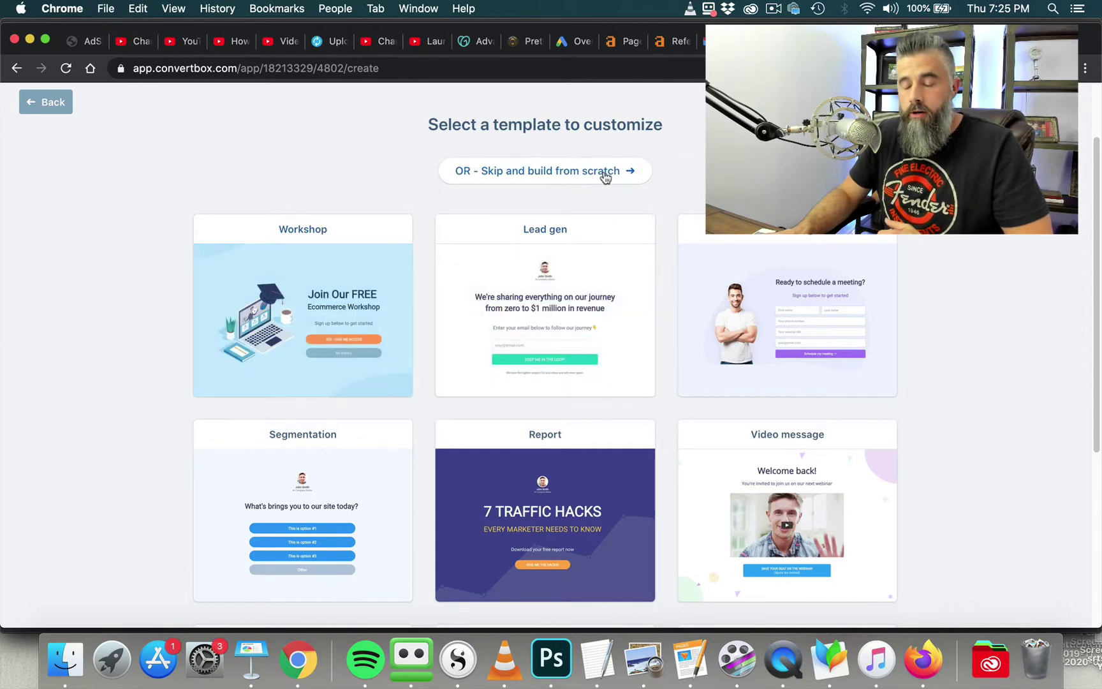
{"action": "scroll", "coordinate": [563, 227], "scroll_direction": "down", "scroll_amount": 4}
{"action": "scroll", "coordinate": [564, 227], "scroll_direction": "up", "scroll_amount": 5}
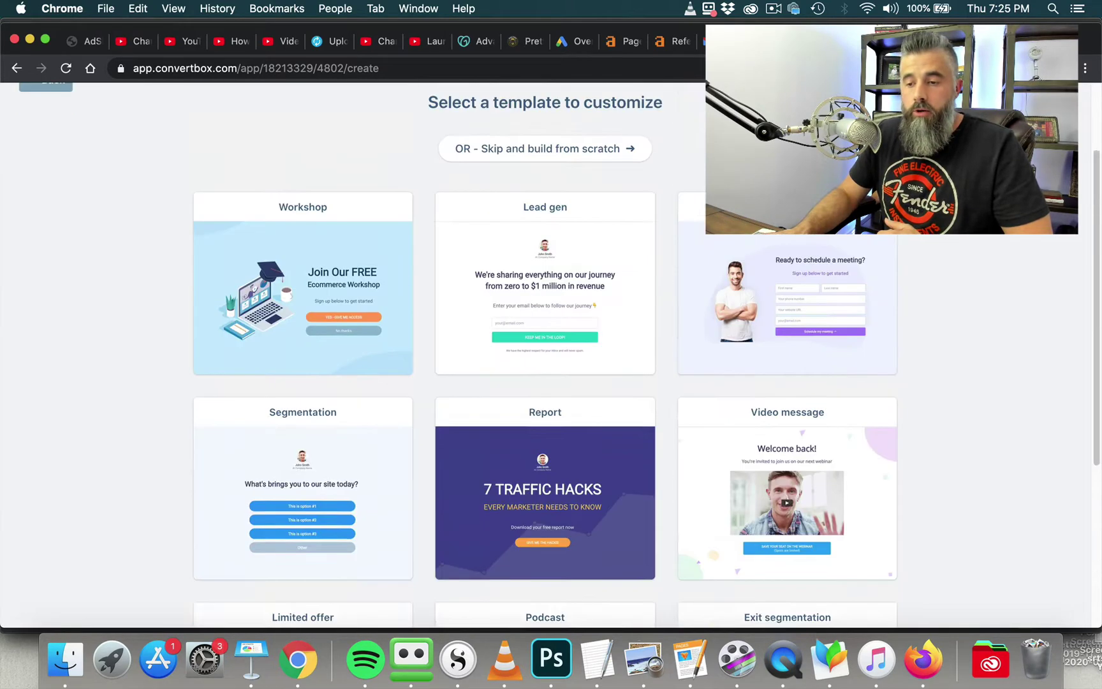
{"action": "scroll", "coordinate": [131, 314], "scroll_direction": "down", "scroll_amount": 1}
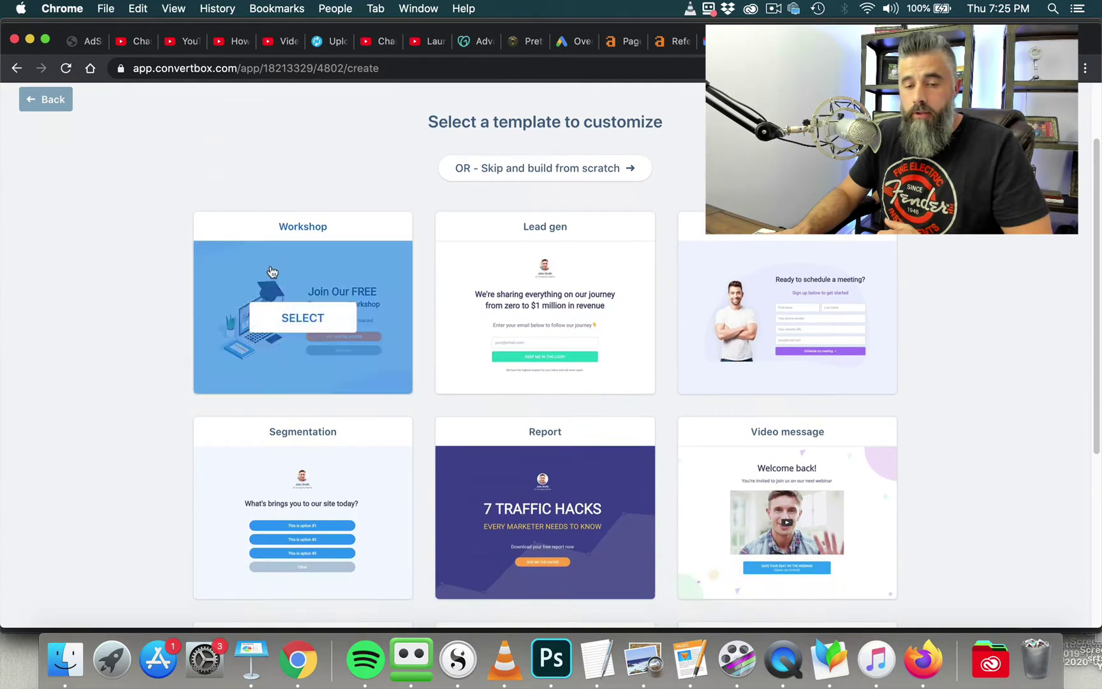
{"action": "scroll", "coordinate": [608, 263], "scroll_direction": "down", "scroll_amount": 2}
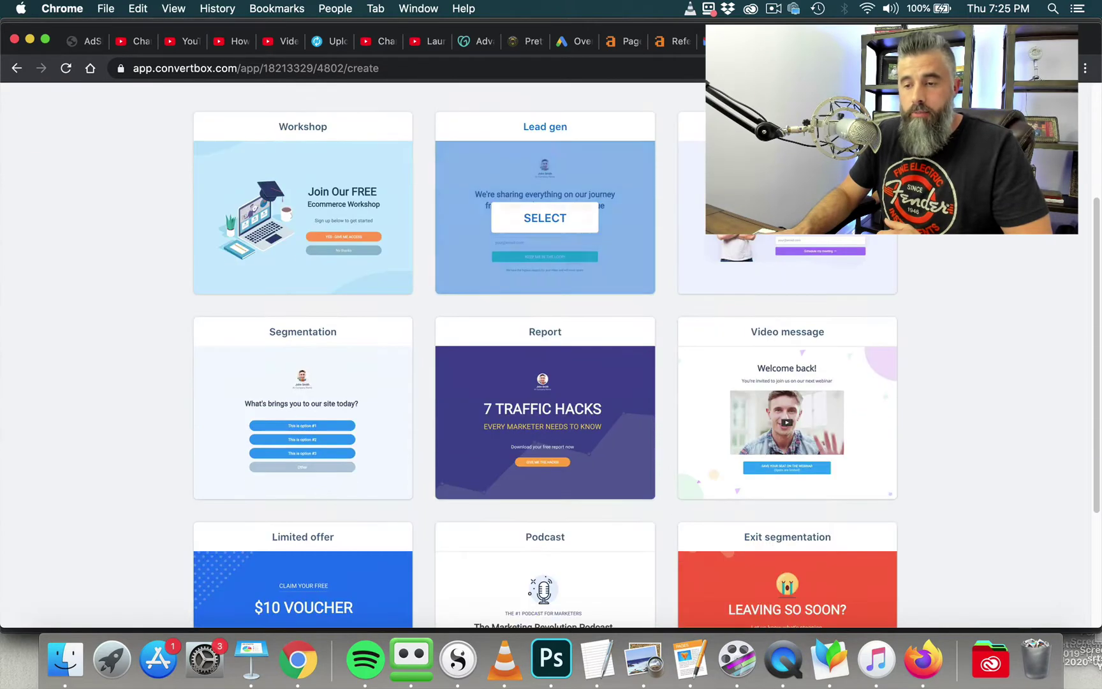
{"action": "scroll", "coordinate": [702, 261], "scroll_direction": "down", "scroll_amount": 4}
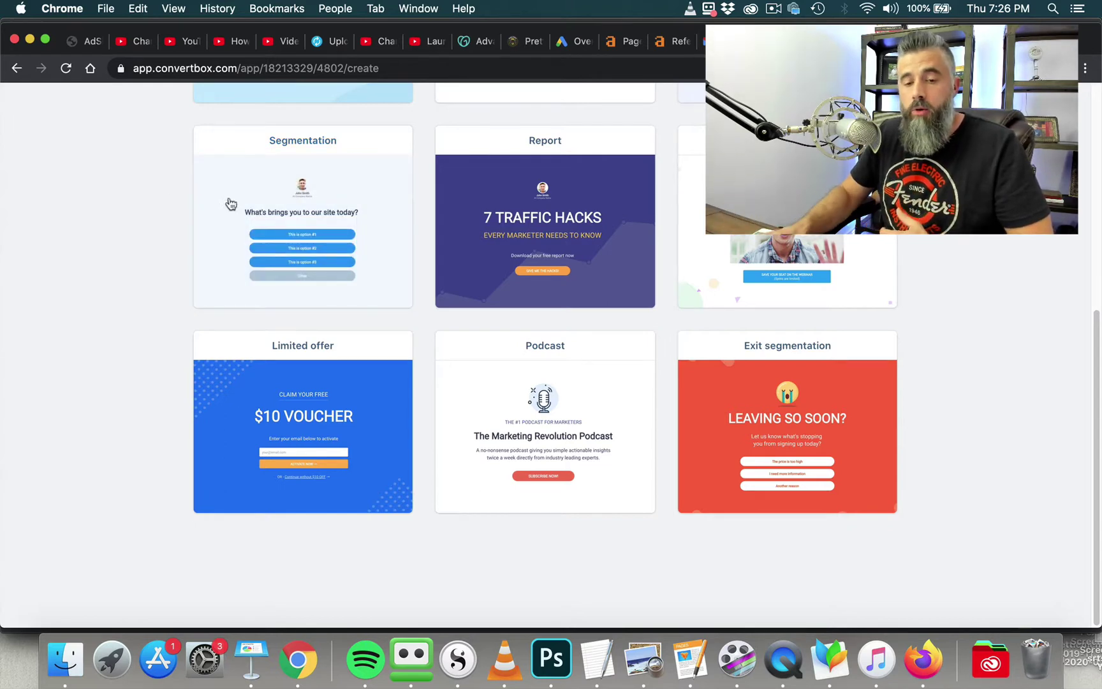
{"action": "mouse_move", "coordinate": [215, 205]}
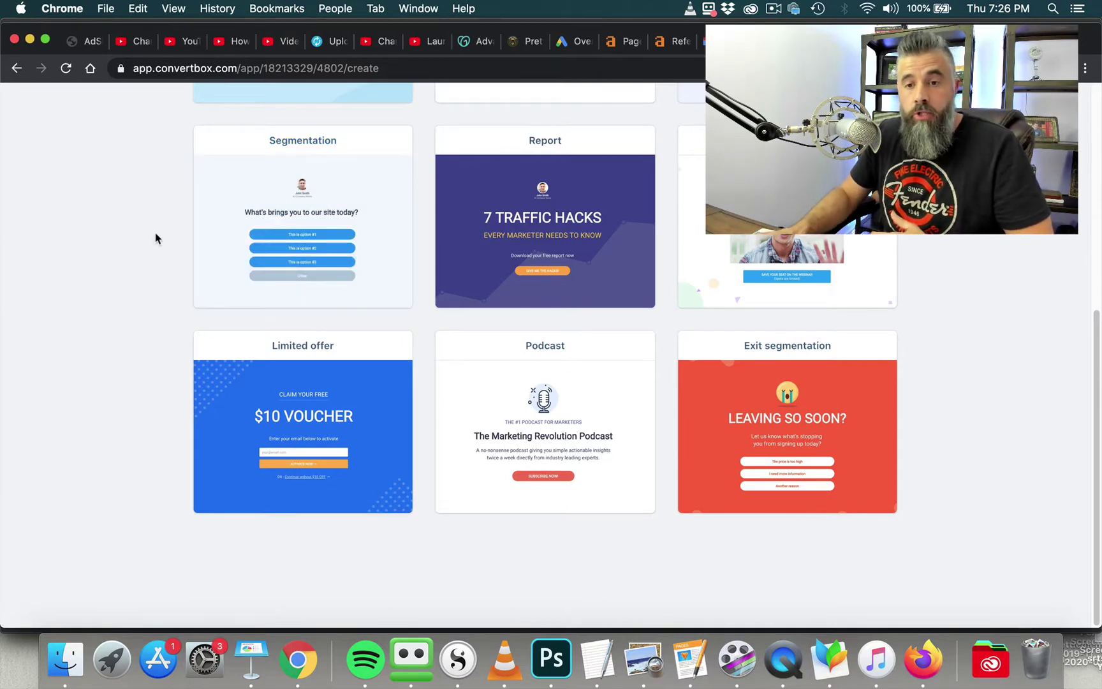
{"action": "scroll", "coordinate": [155, 238], "scroll_direction": "up", "scroll_amount": 1}
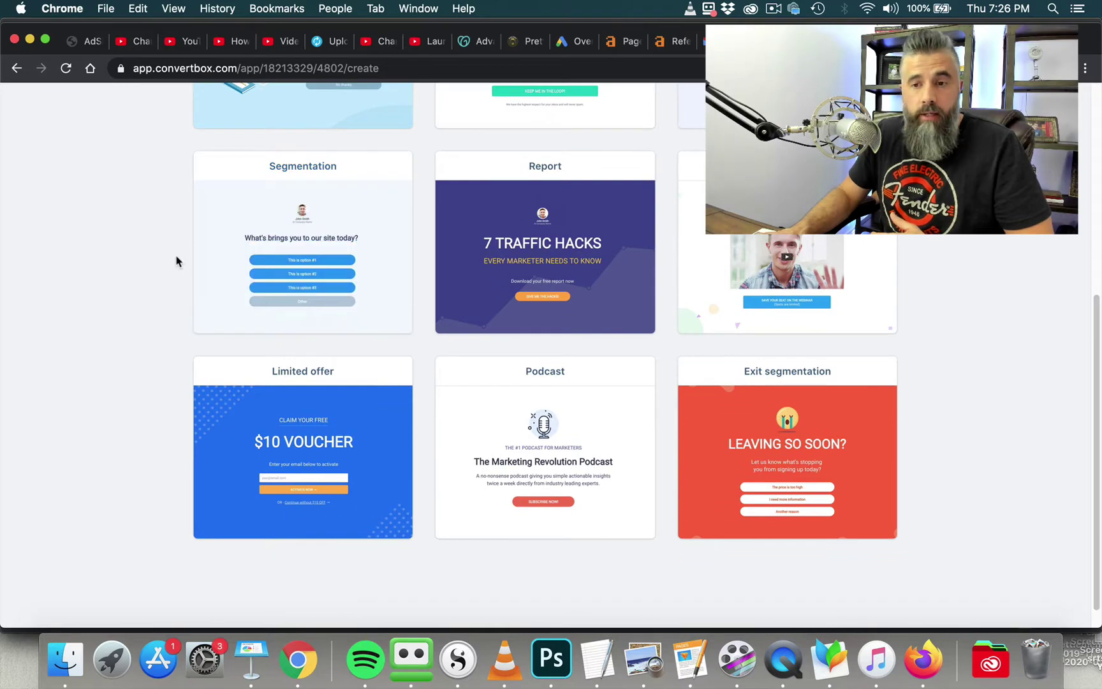
{"action": "scroll", "coordinate": [159, 265], "scroll_direction": "up", "scroll_amount": 5}
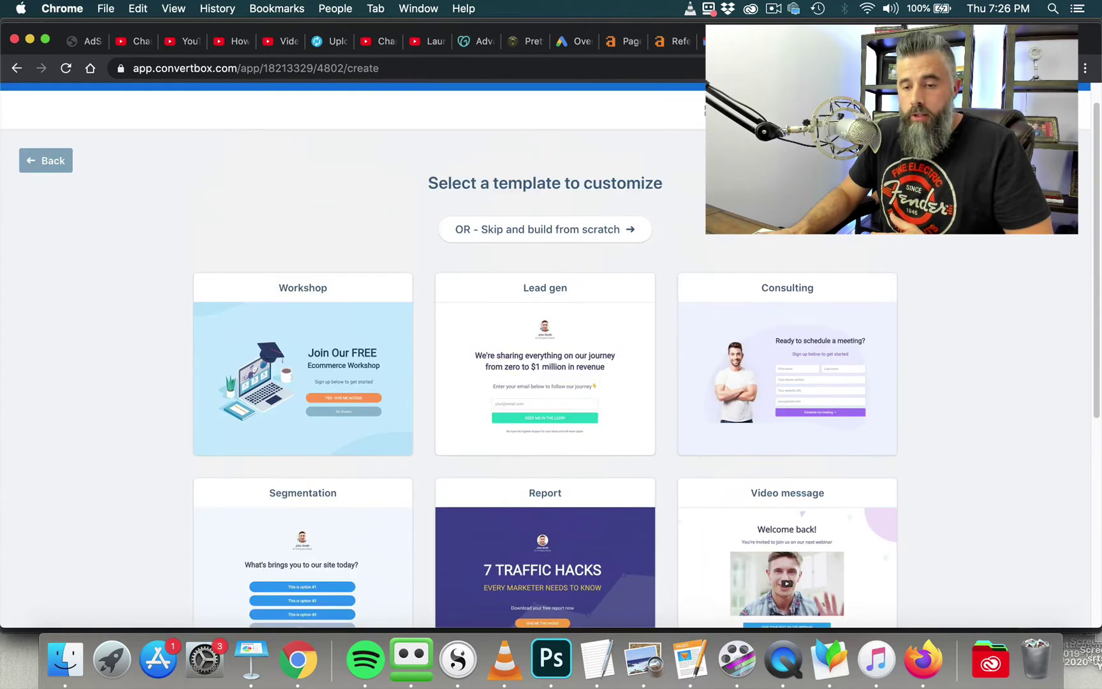
{"action": "left_click", "coordinate": [544, 366]}
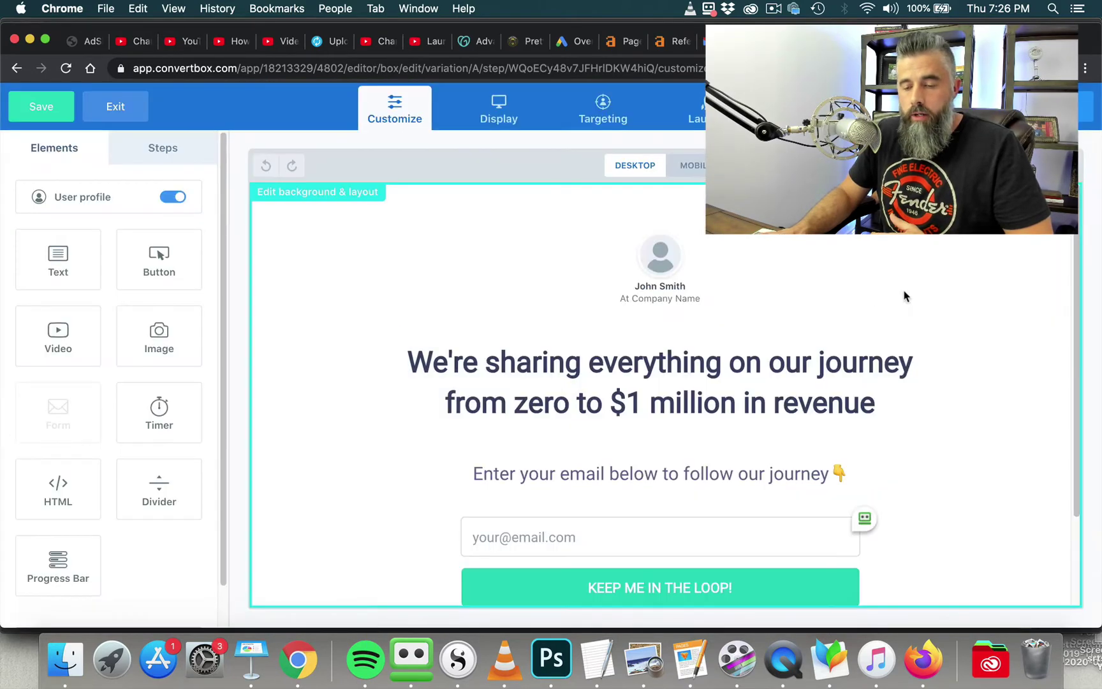
{"action": "scroll", "coordinate": [409, 276], "scroll_direction": "down", "scroll_amount": 1}
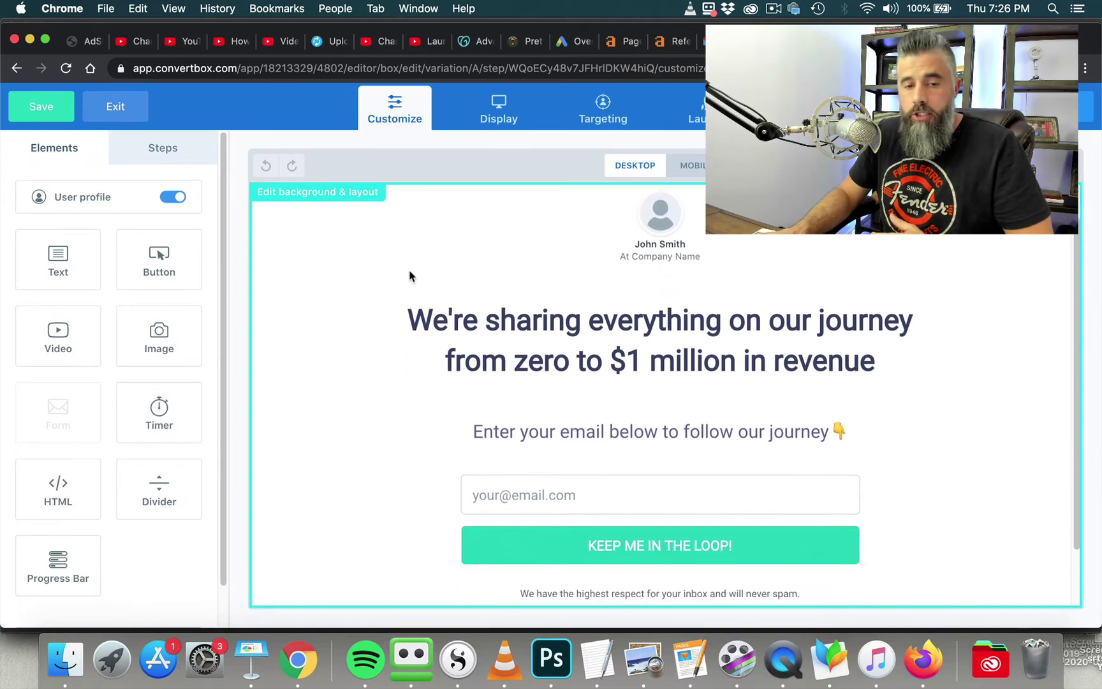
{"action": "scroll", "coordinate": [426, 262], "scroll_direction": "up", "scroll_amount": 1}
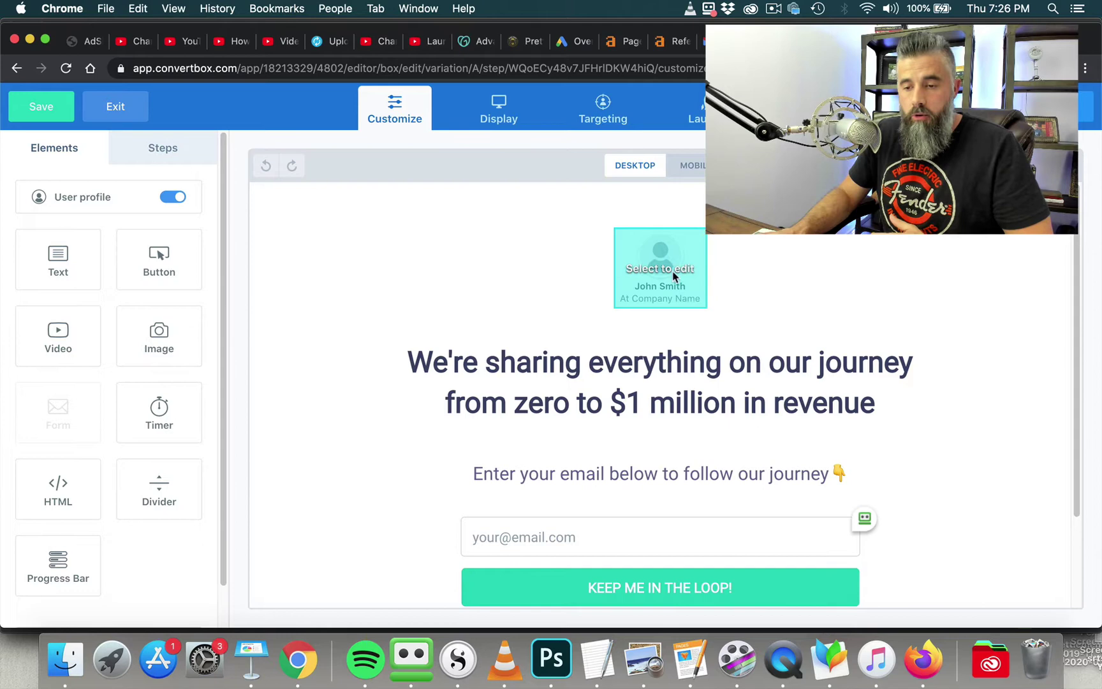
Step: Switch off the User profile block at the top of the opt-in
{"action": "left_click", "coordinate": [172, 198]}
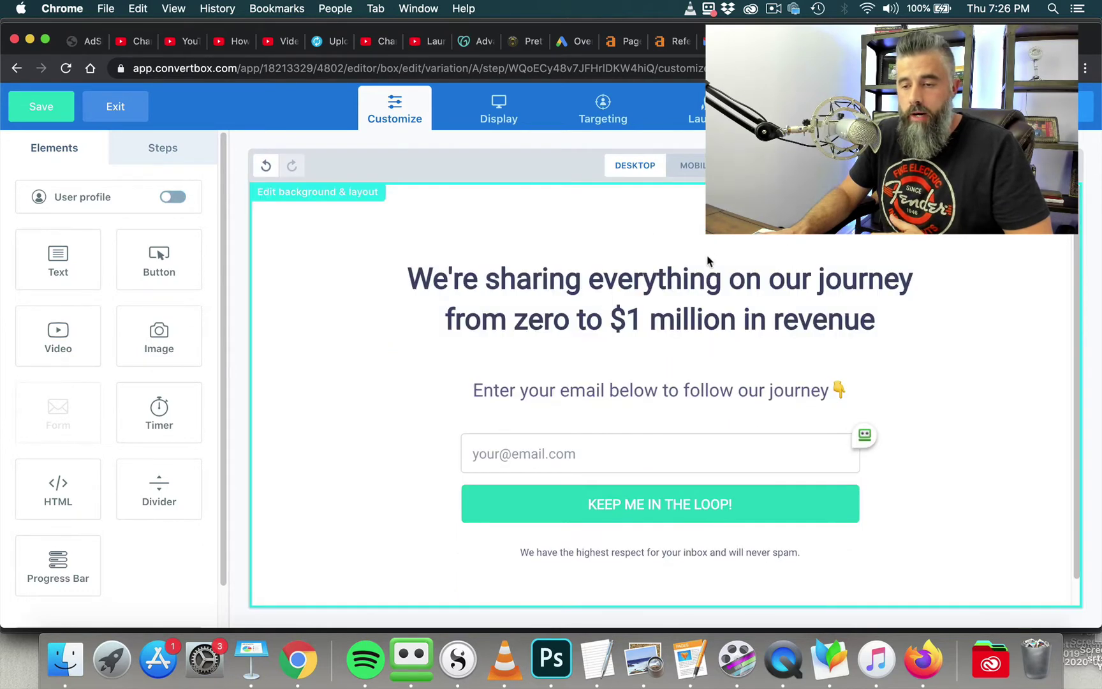
{"action": "scroll", "coordinate": [708, 278], "scroll_direction": "down", "scroll_amount": 1}
{"action": "scroll", "coordinate": [785, 285], "scroll_direction": "up", "scroll_amount": 1}
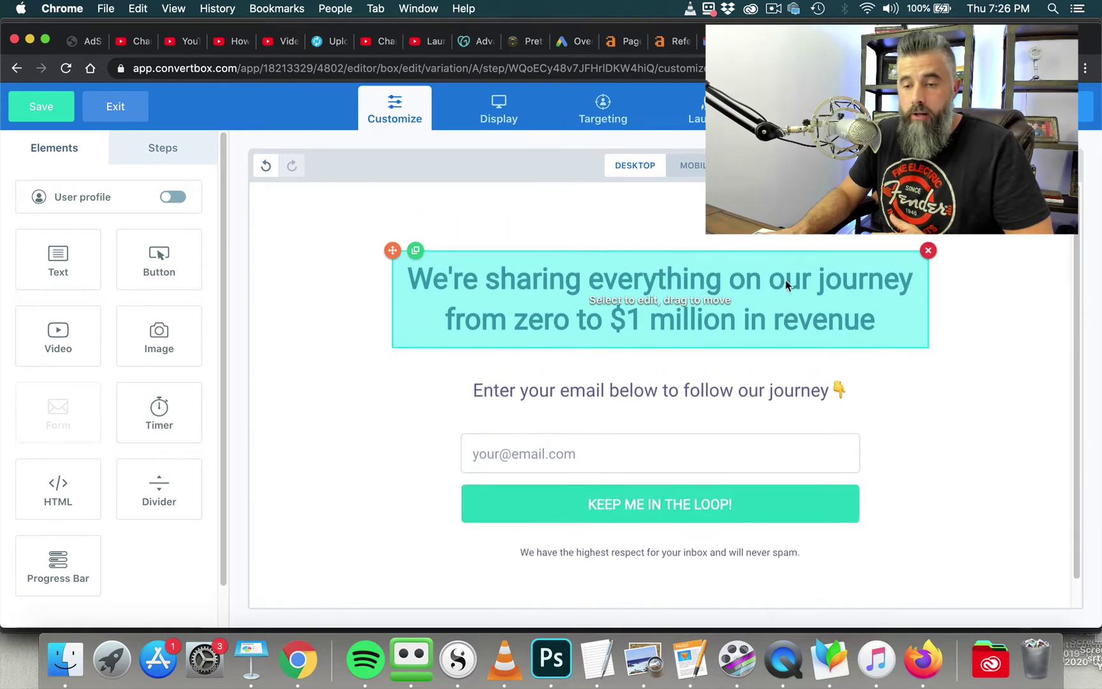
Step: Open the background settings and try colour and overlay options, leaving them unchanged
{"action": "left_click", "coordinate": [352, 241]}
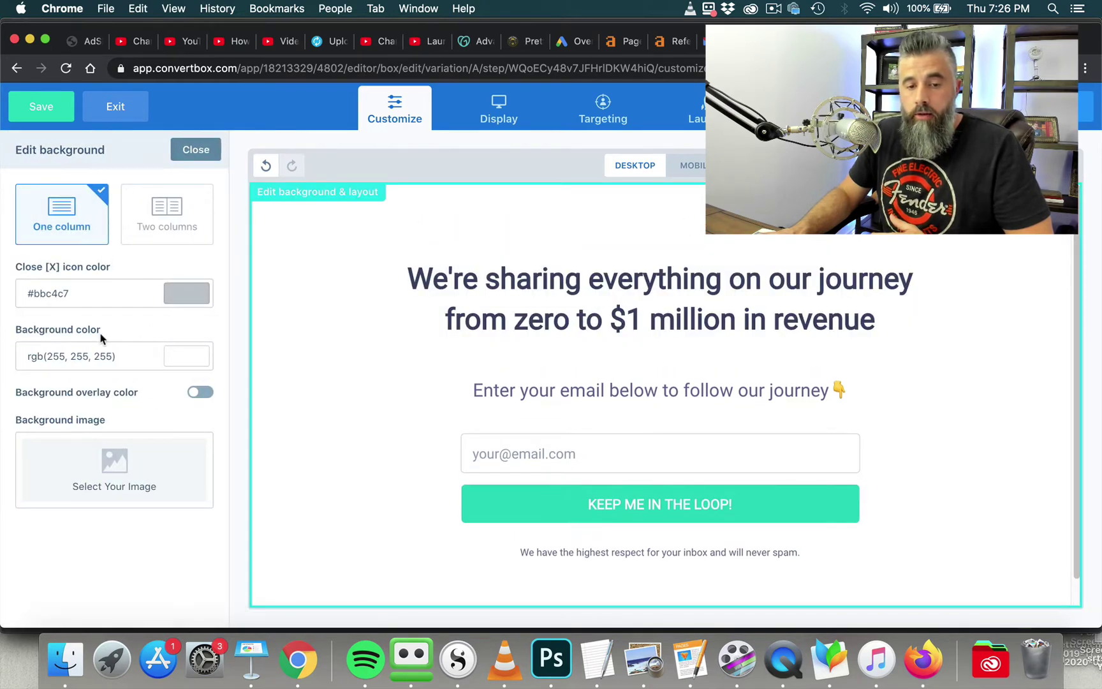
{"action": "left_click", "coordinate": [178, 356]}
{"action": "left_click", "coordinate": [142, 329]}
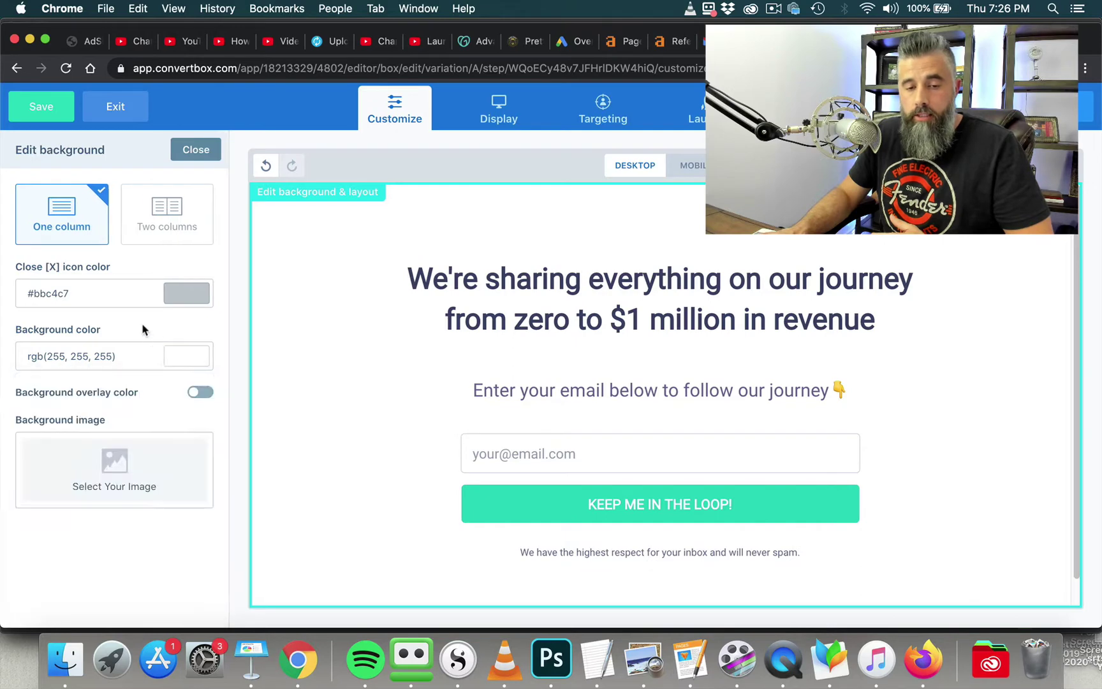
{"action": "left_click", "coordinate": [200, 393]}
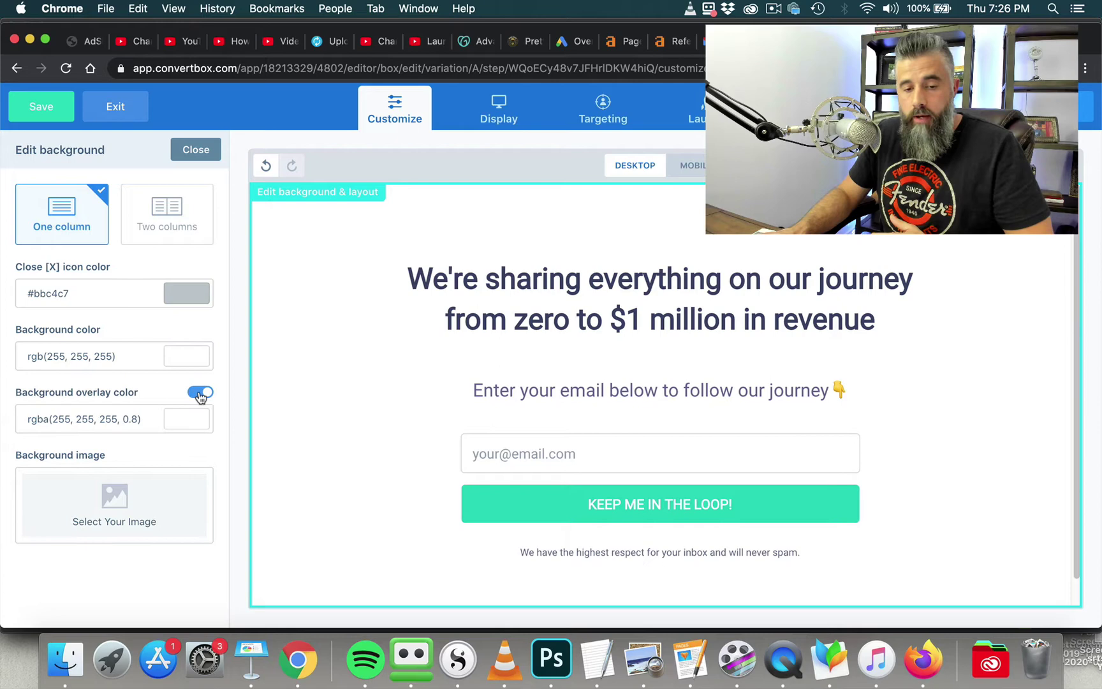
{"action": "left_click", "coordinate": [200, 392]}
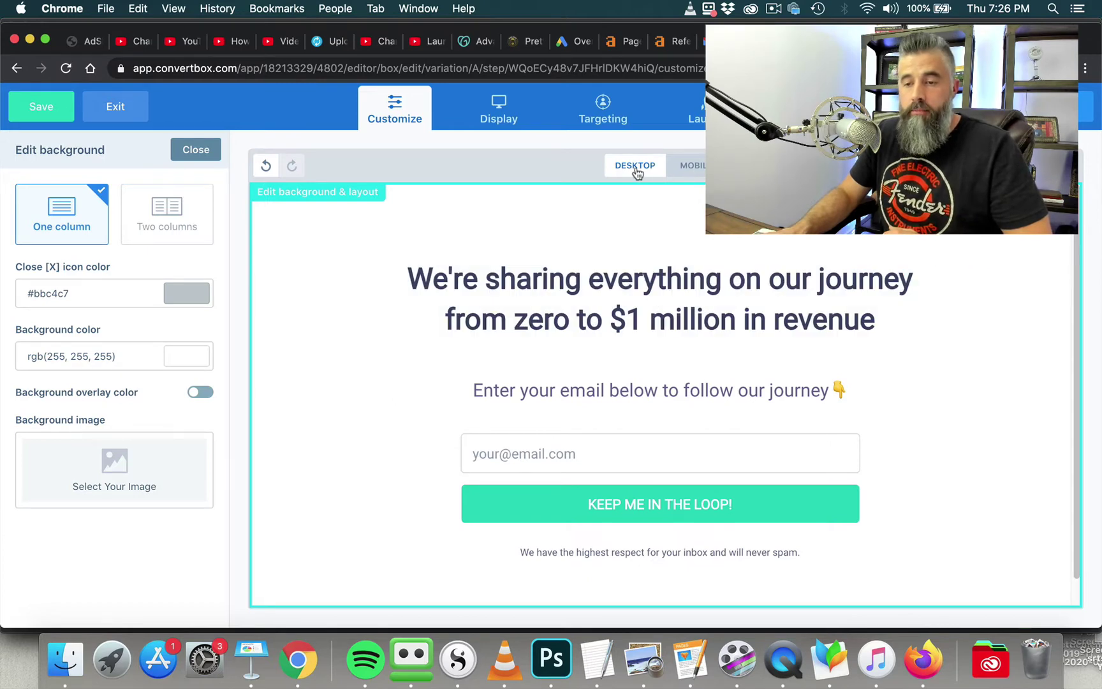
Step: Preview the opt-in on mobile, return to desktop, and select the headline
{"action": "left_click", "coordinate": [687, 169]}
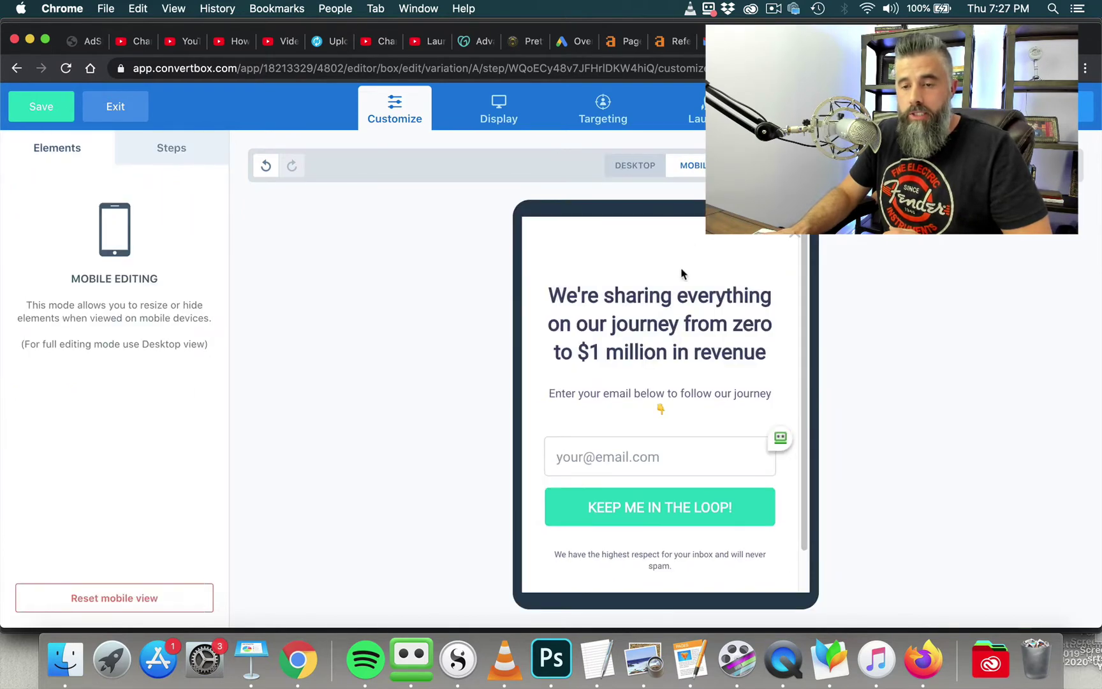
{"action": "left_click", "coordinate": [634, 167]}
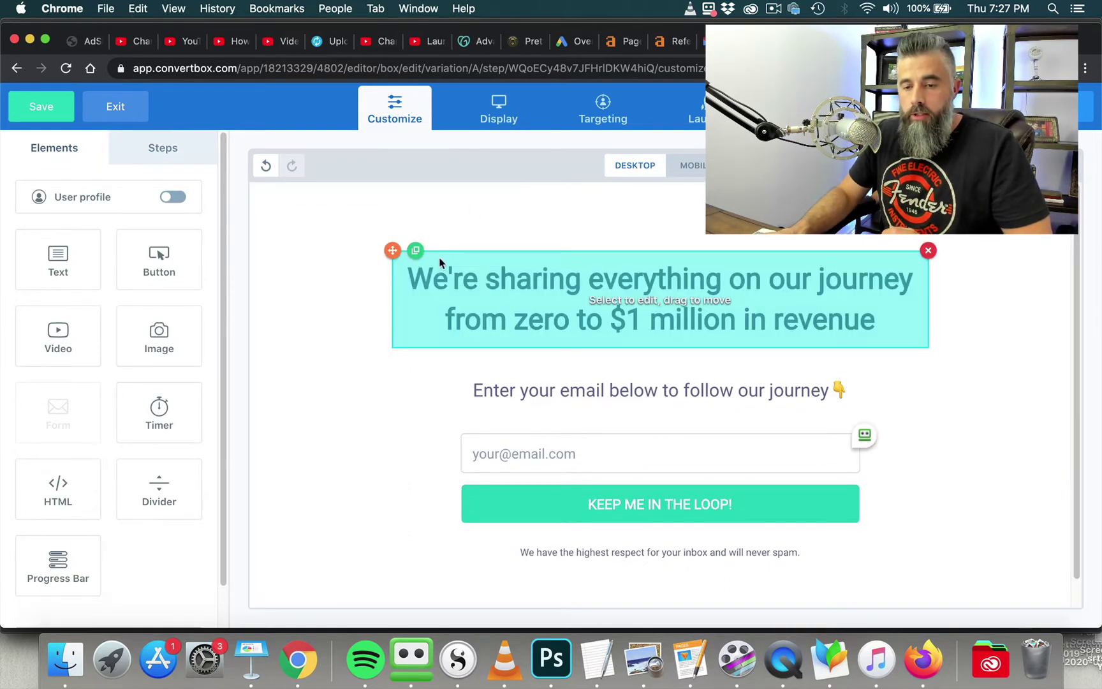
{"action": "left_click", "coordinate": [523, 287]}
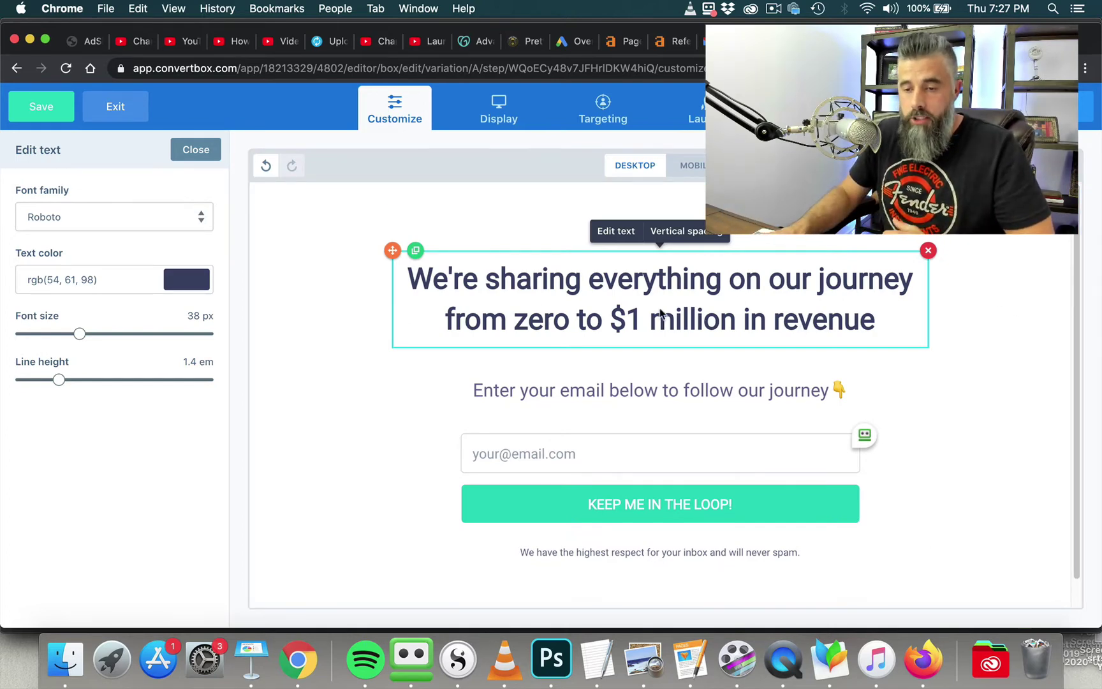
Step: Replace the headline with 'How I Rank Youtube Videos For Unstoppable Commissions'
{"action": "triple_click", "coordinate": [562, 308]}
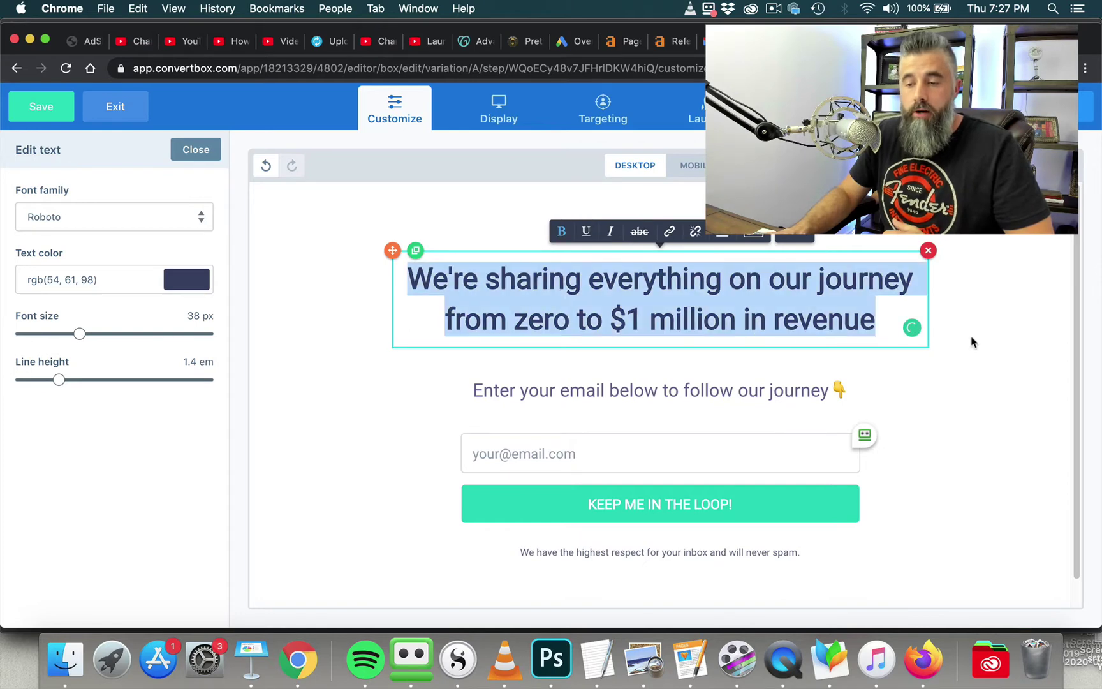
{"action": "type", "text": "How t"}
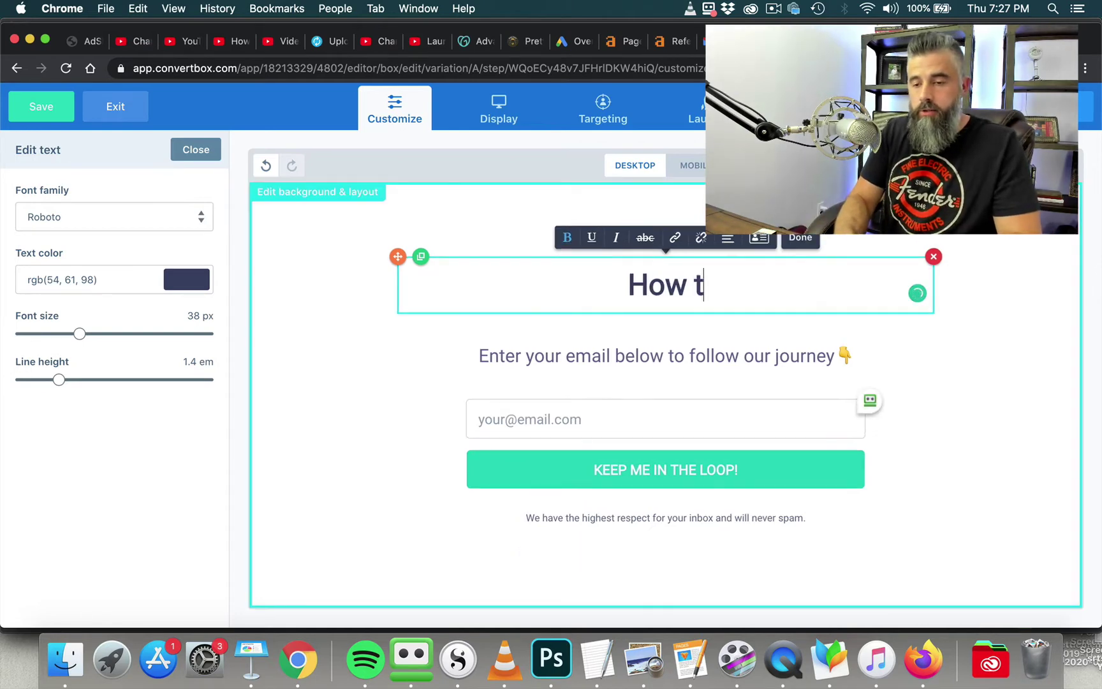
{"action": "key", "text": "BackSpace"}
{"action": "type", "text": "I Ran"}
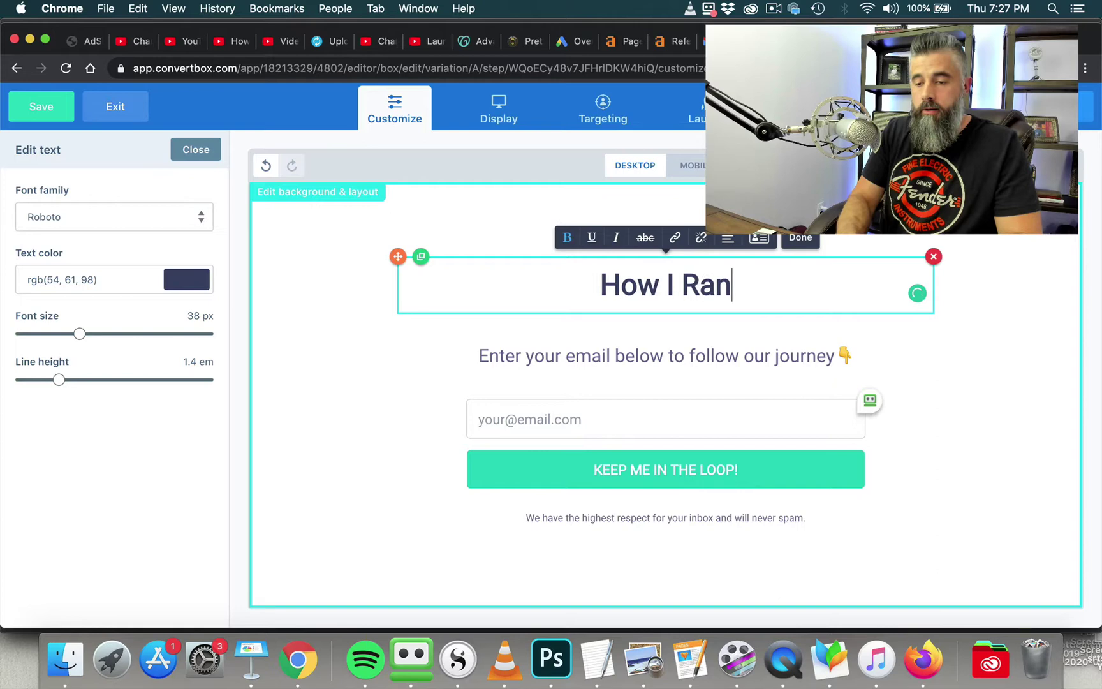
{"action": "type", "text": "k Youtube Vid"}
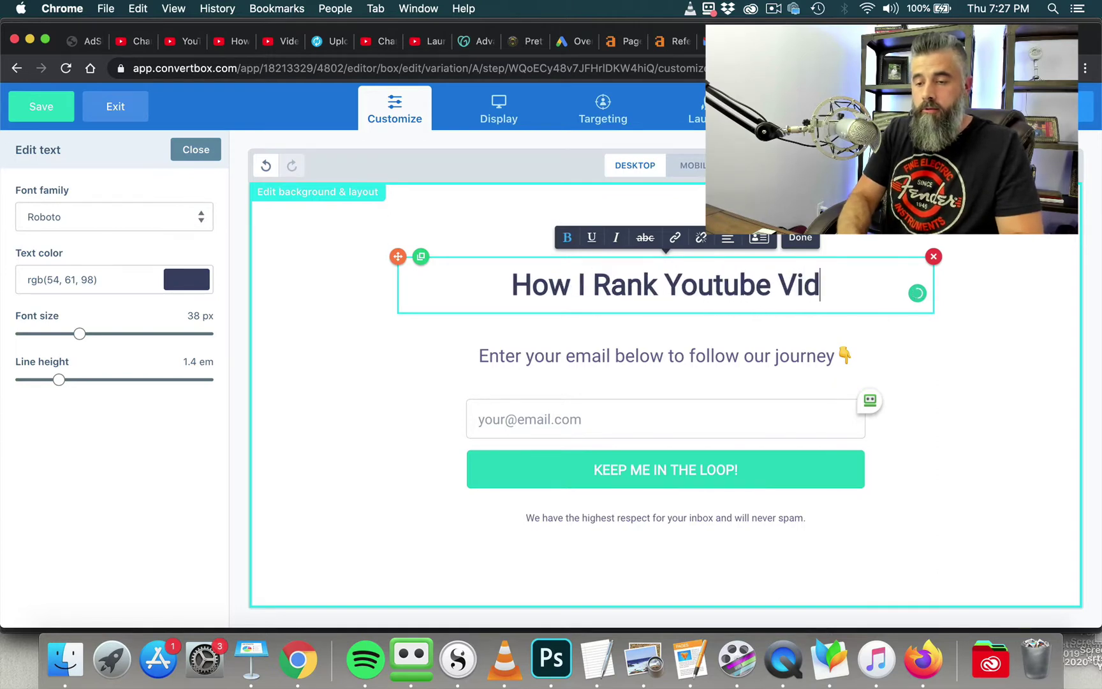
{"action": "type", "text": "eos For Unsto"}
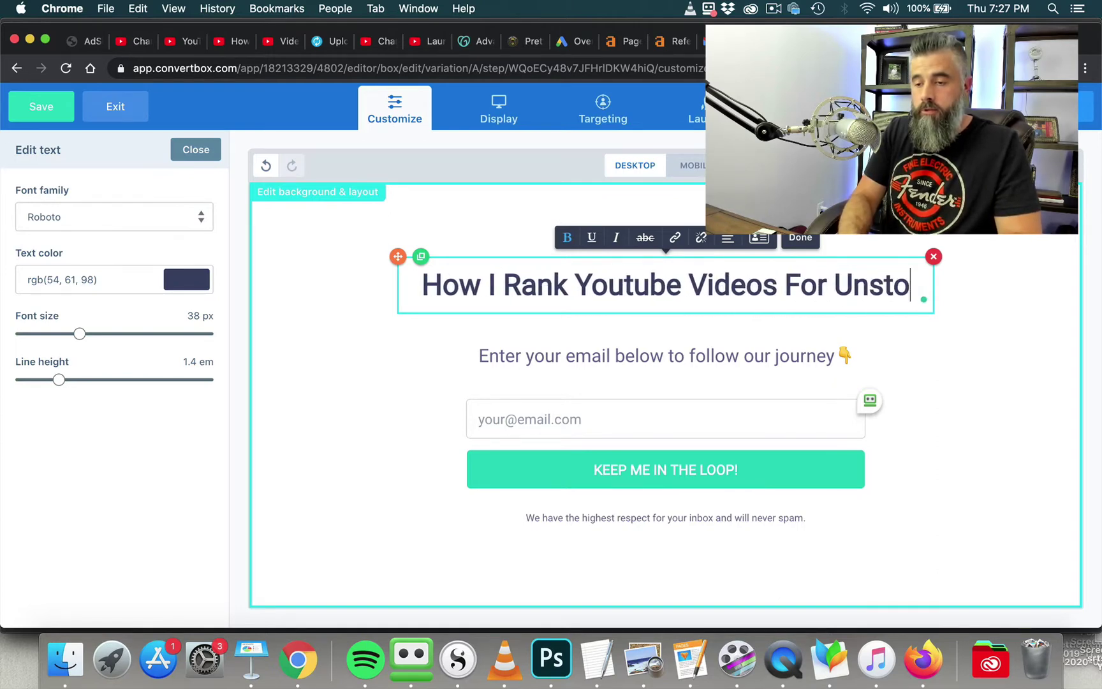
{"action": "type", "text": "ppable Commiss"}
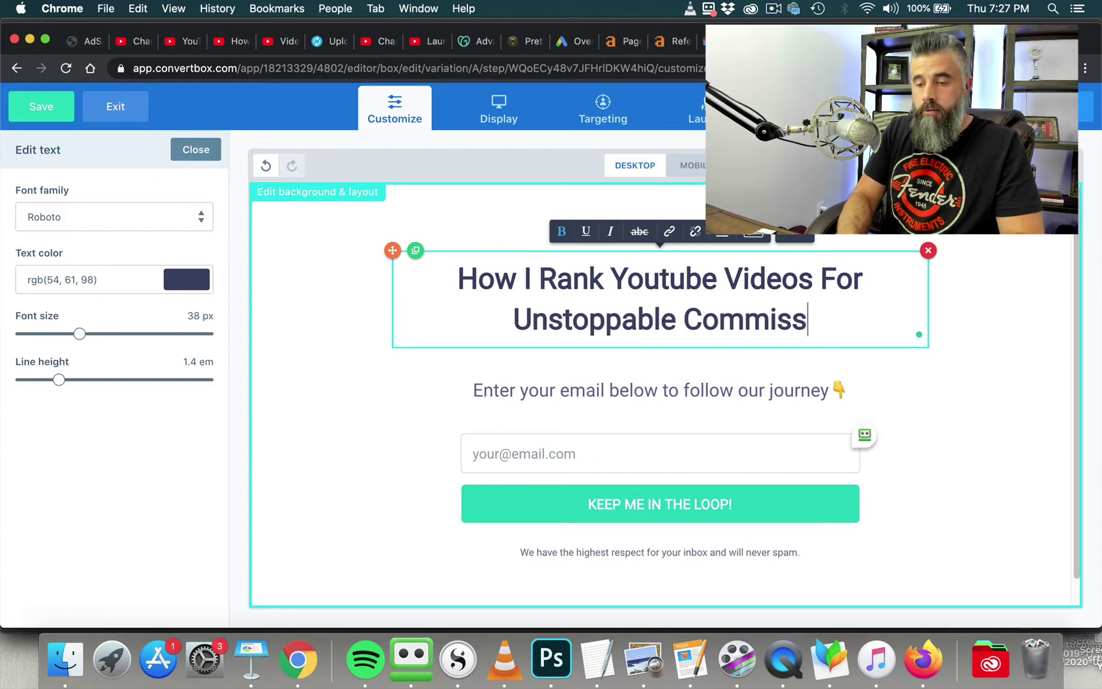
{"action": "type", "text": "ions"}
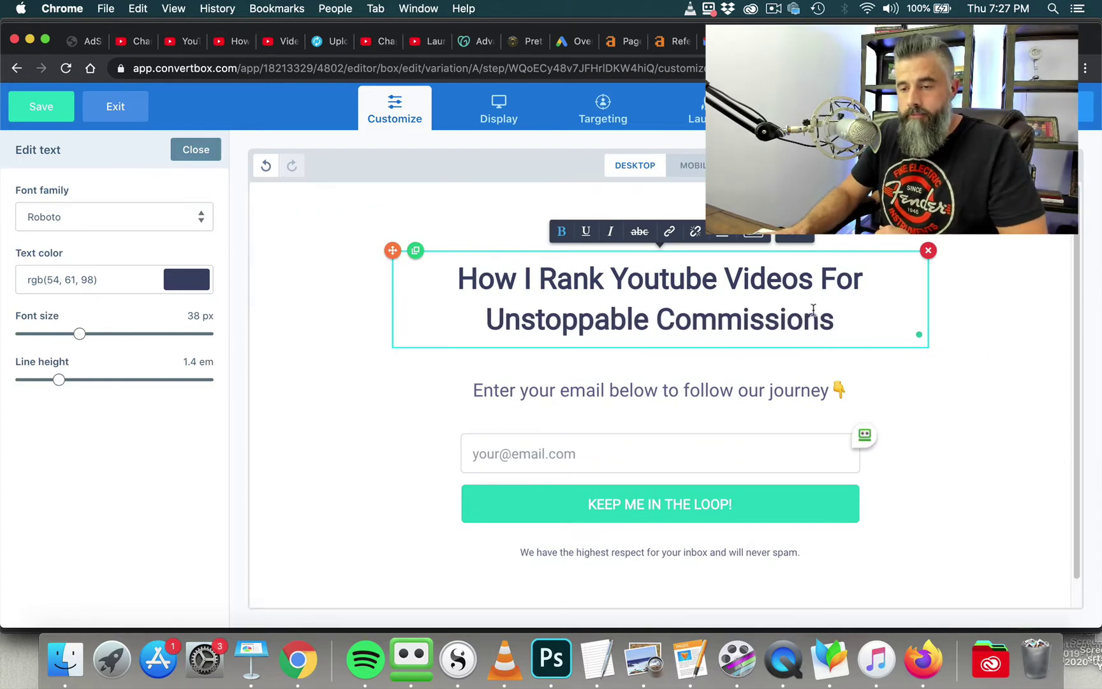
Step: Colour the headline blue, rgb(0, 99, 165)
{"action": "triple_click", "coordinate": [516, 291]}
{"action": "left_click", "coordinate": [184, 281]}
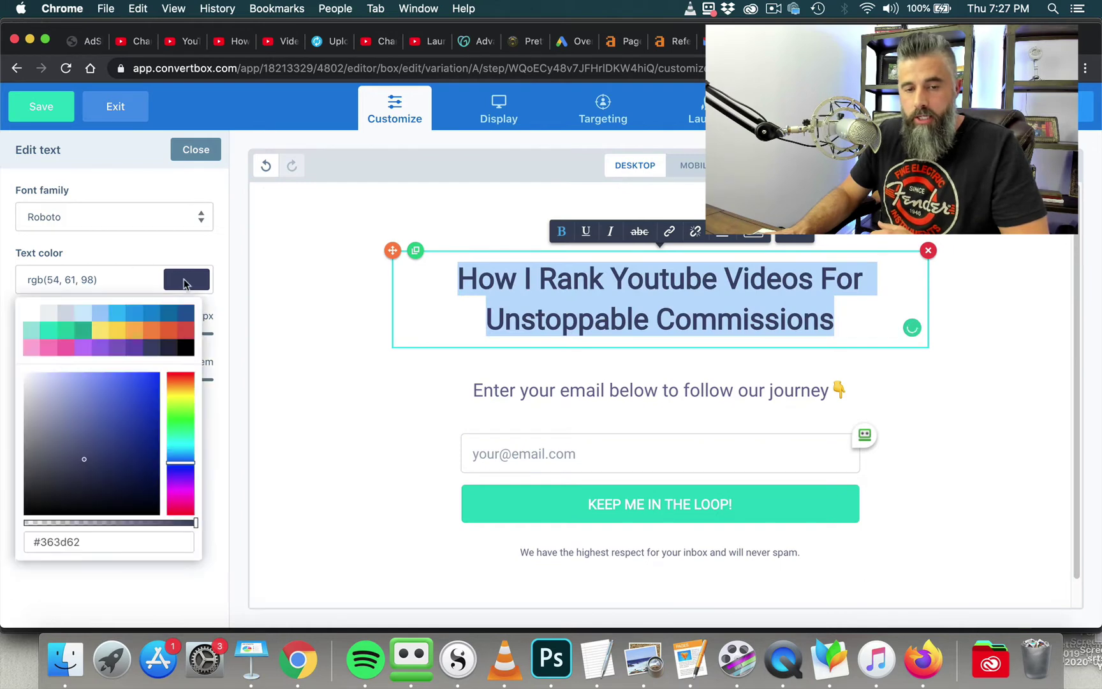
{"action": "left_click", "coordinate": [135, 315]}
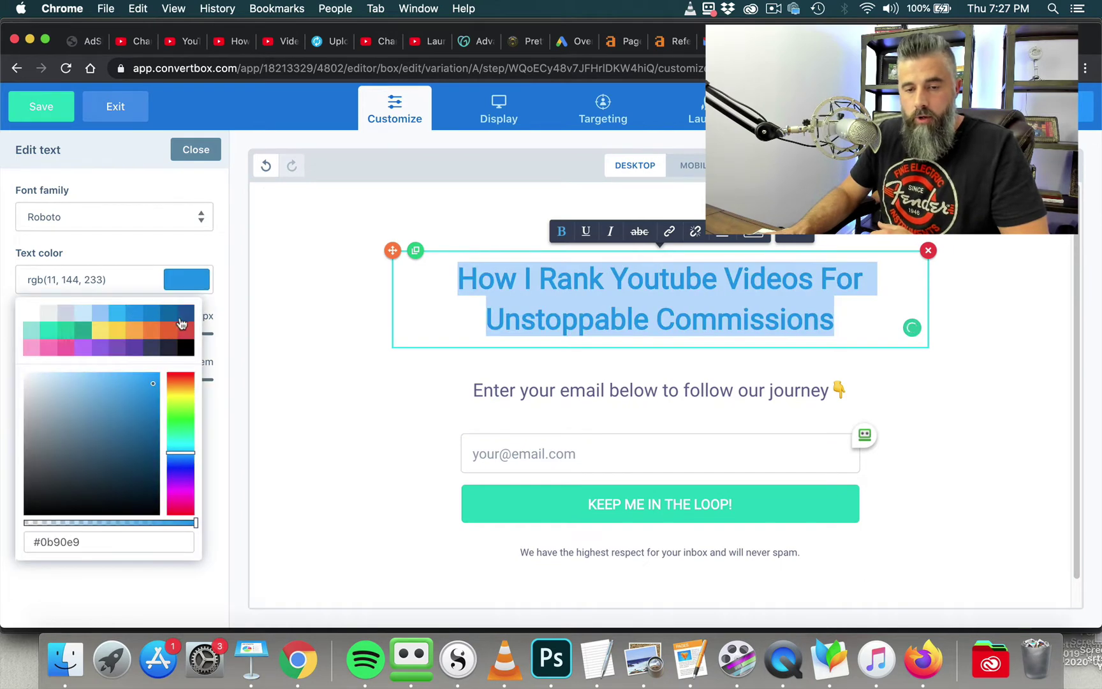
{"action": "left_click", "coordinate": [184, 319]}
{"action": "left_click", "coordinate": [310, 278]}
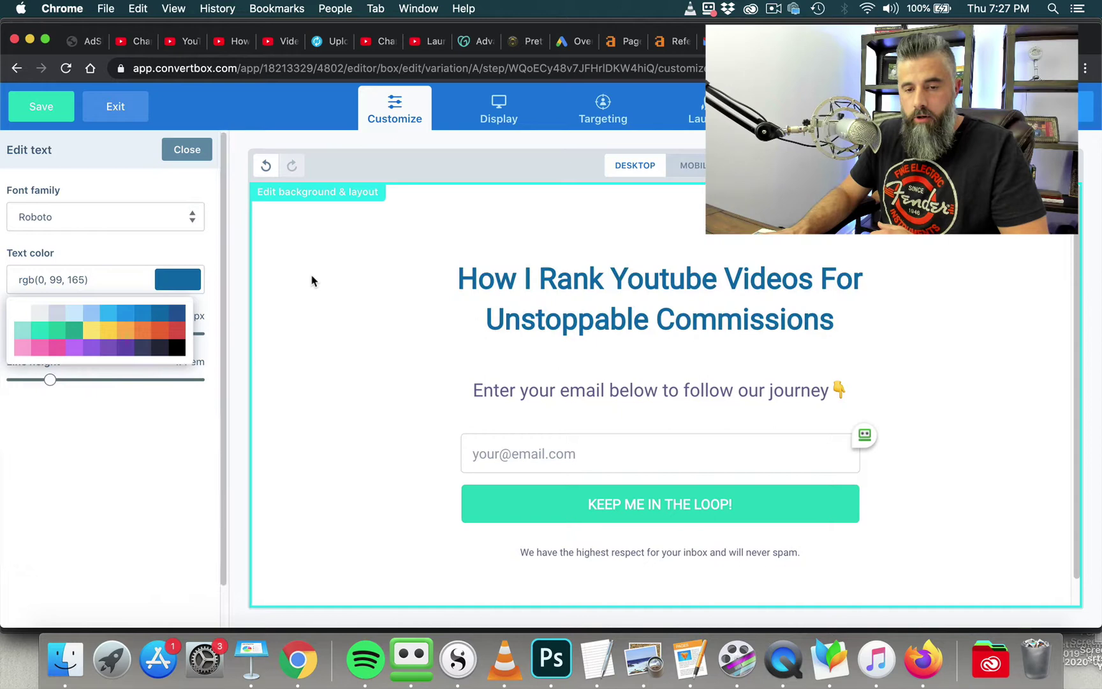
Step: Set the headline font to Oswald and enlarge it to 59 px
{"action": "left_click", "coordinate": [504, 295]}
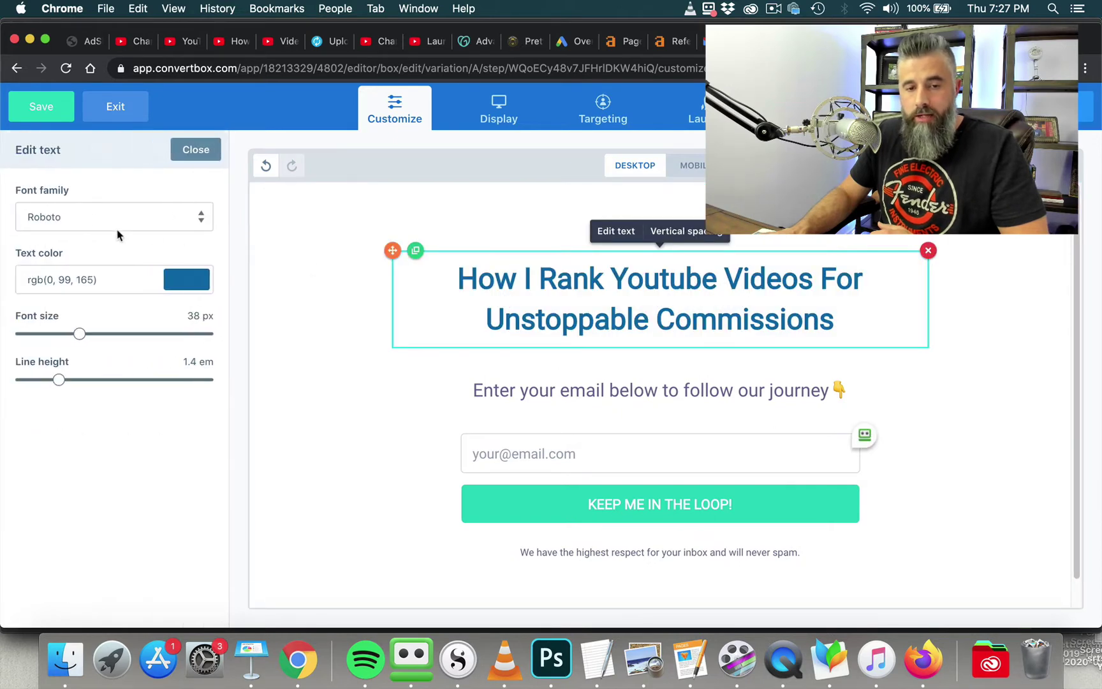
{"action": "left_click", "coordinate": [90, 218]}
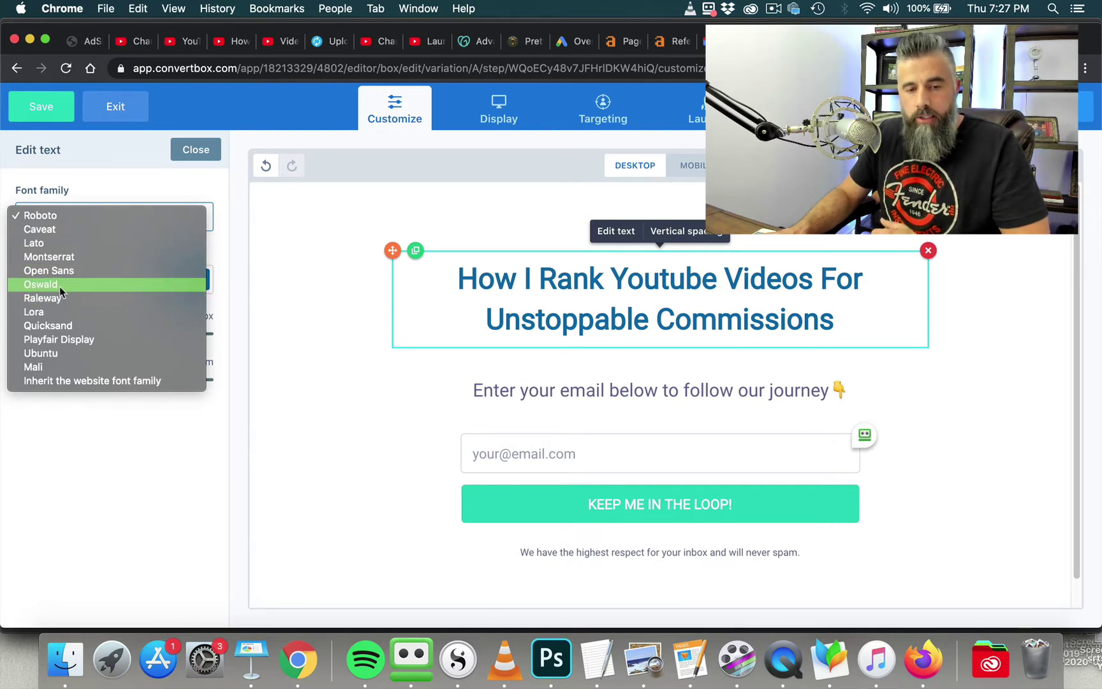
{"action": "left_click", "coordinate": [40, 284]}
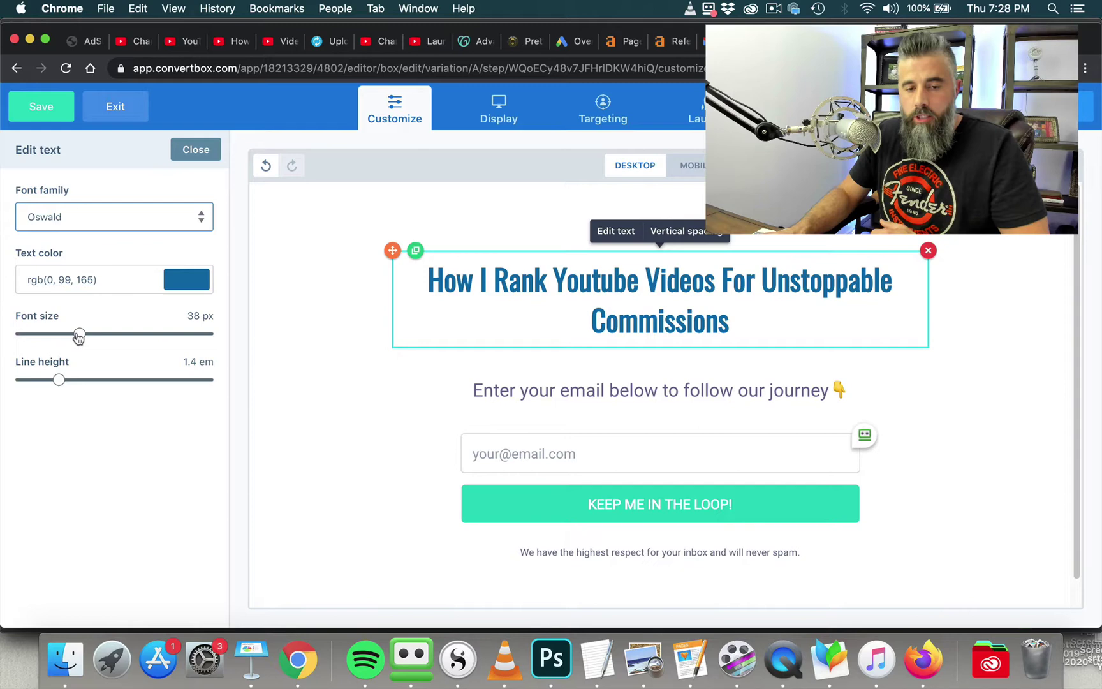
{"action": "left_click_drag", "start_coordinate": [79, 334], "coordinate": [123, 336]}
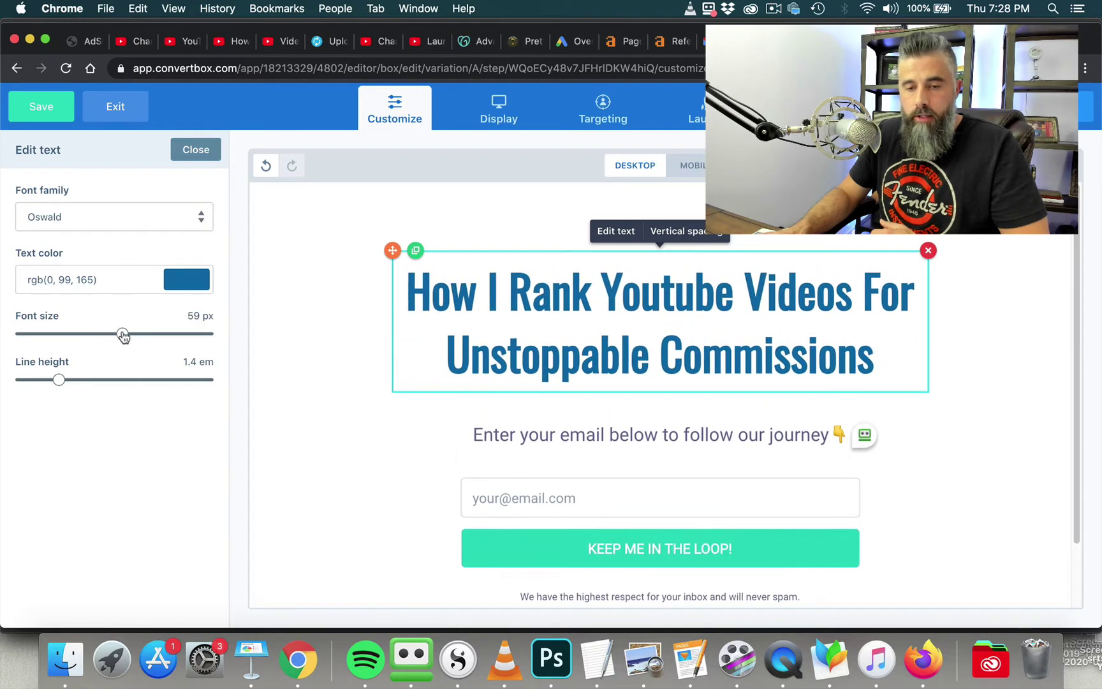
Step: Try an underline on the headline, remove it, and select the subtitle line
{"action": "double_click", "coordinate": [632, 321]}
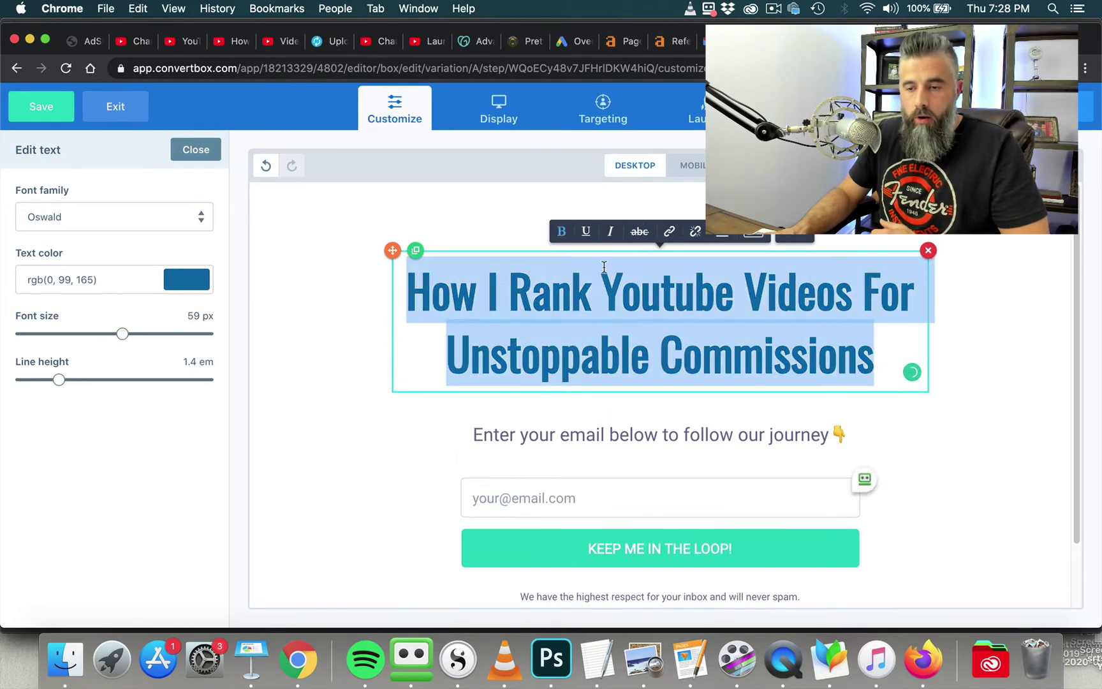
{"action": "left_click", "coordinate": [585, 231]}
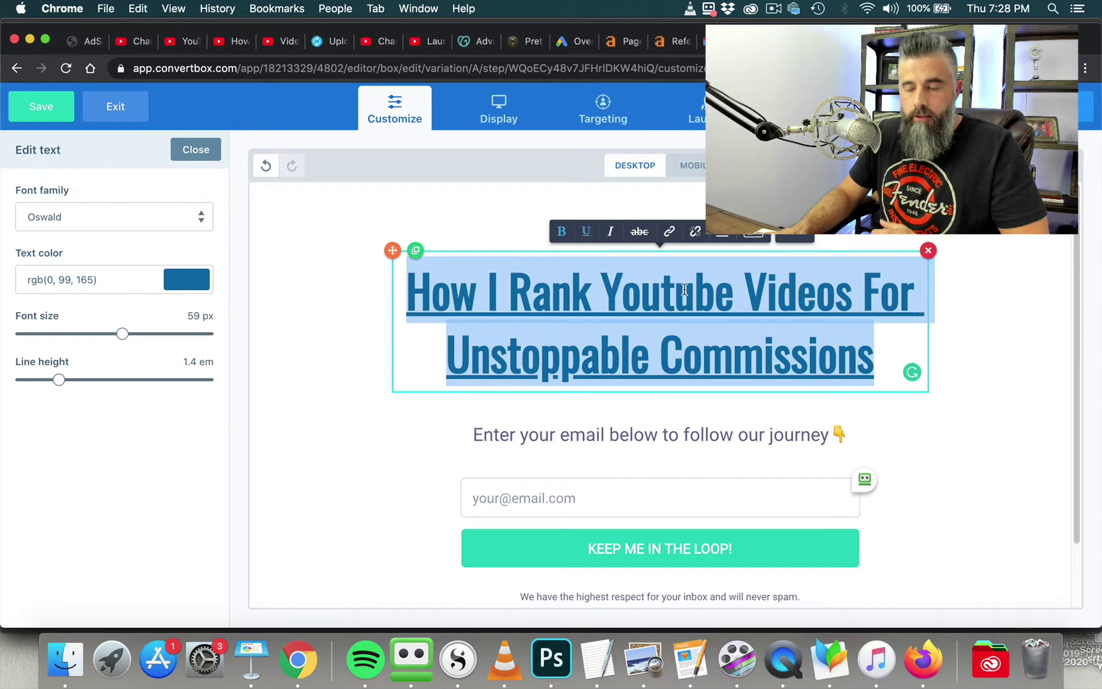
{"action": "left_click", "coordinate": [585, 232]}
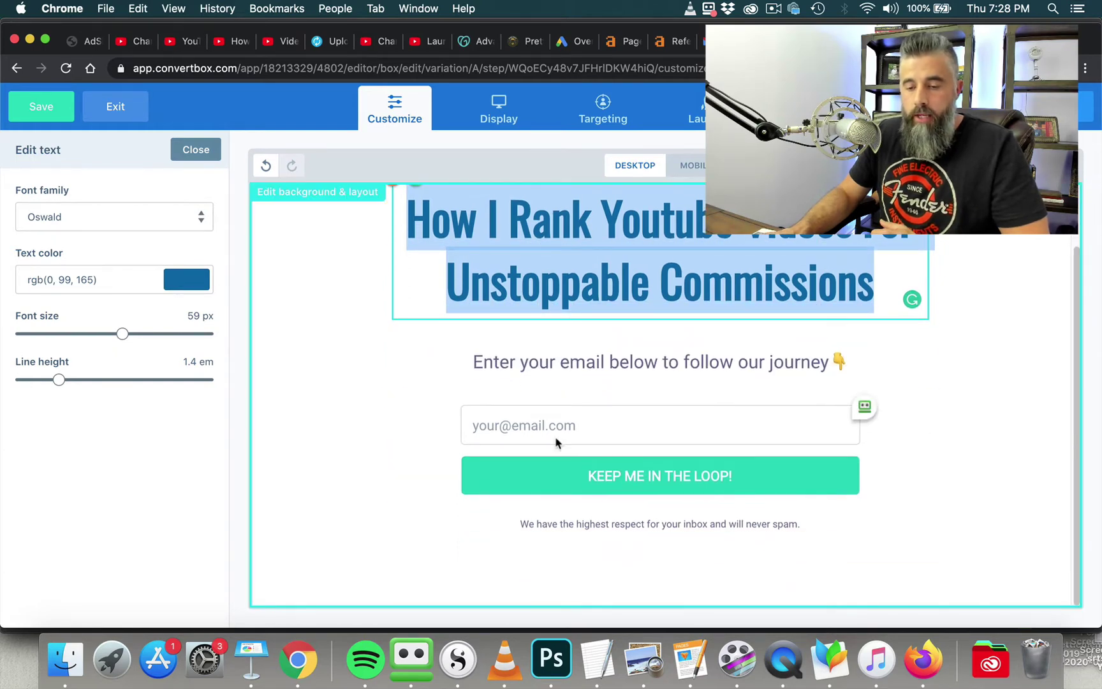
{"action": "scroll", "coordinate": [593, 382], "scroll_direction": "down", "scroll_amount": 2}
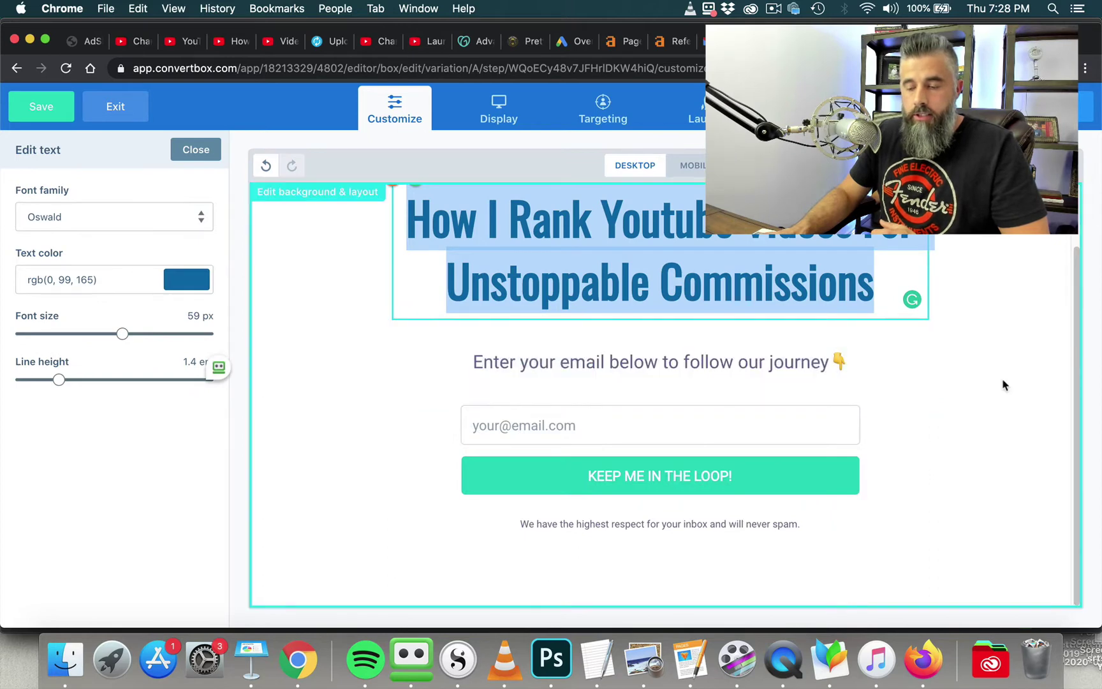
{"action": "left_click", "coordinate": [836, 344]}
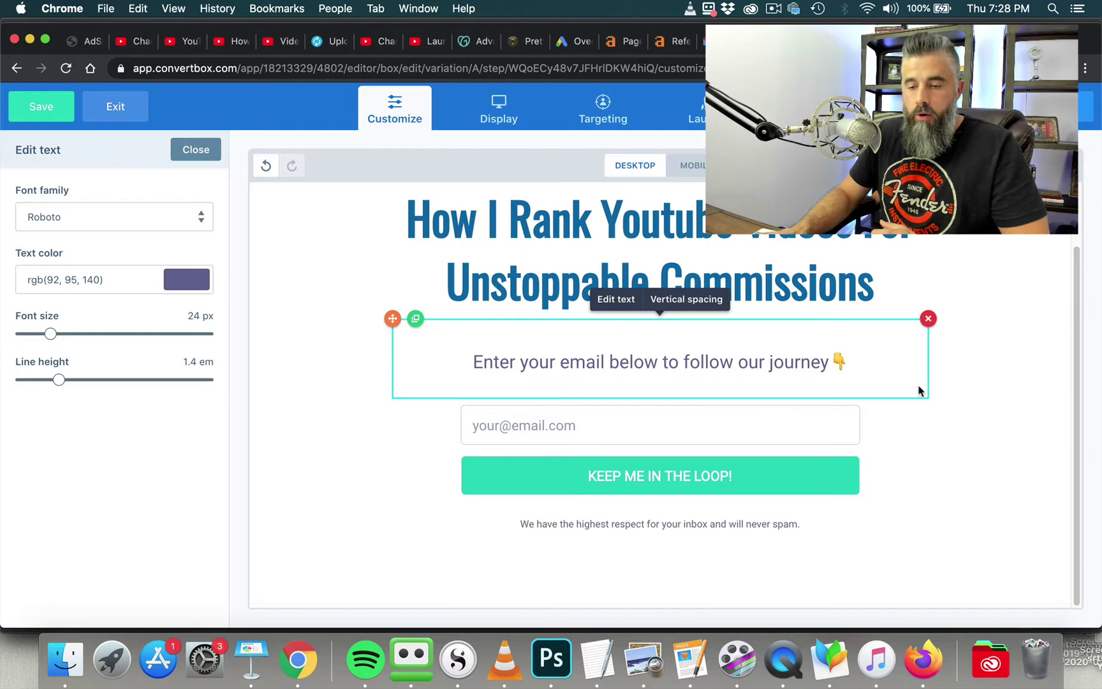
Step: Keep the signup form at Large size after briefly switching it to small
{"action": "left_click", "coordinate": [623, 431]}
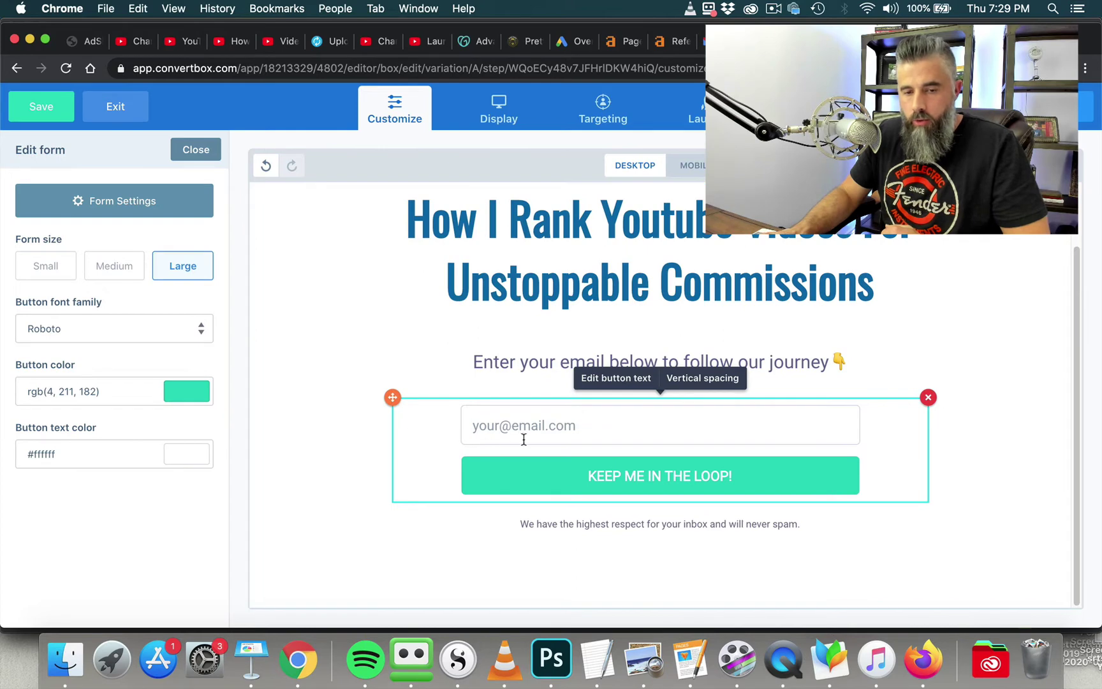
{"action": "left_click", "coordinate": [56, 275]}
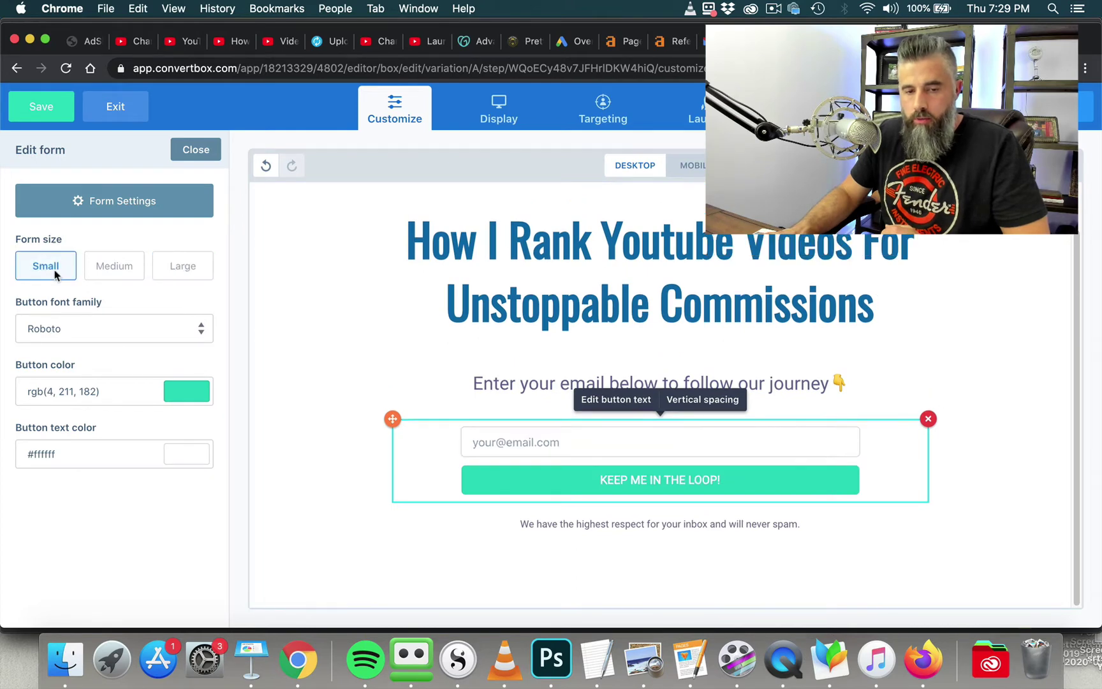
{"action": "left_click", "coordinate": [125, 273]}
{"action": "left_click", "coordinate": [203, 271]}
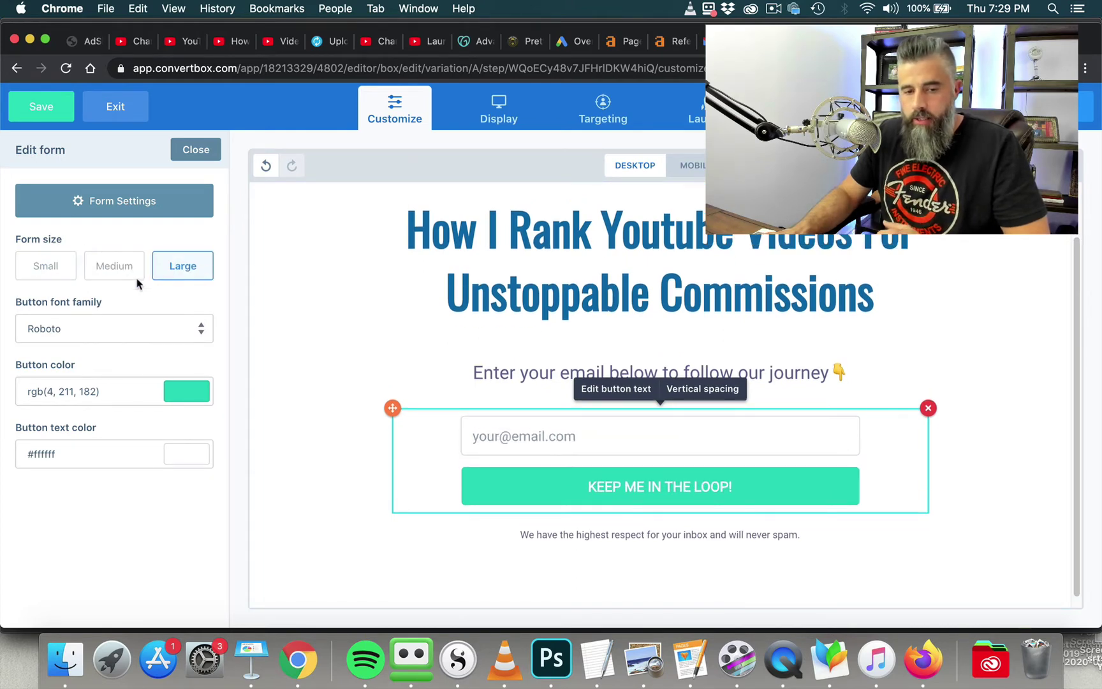
Step: Set the form button's font to Oswald
{"action": "left_click", "coordinate": [118, 334]}
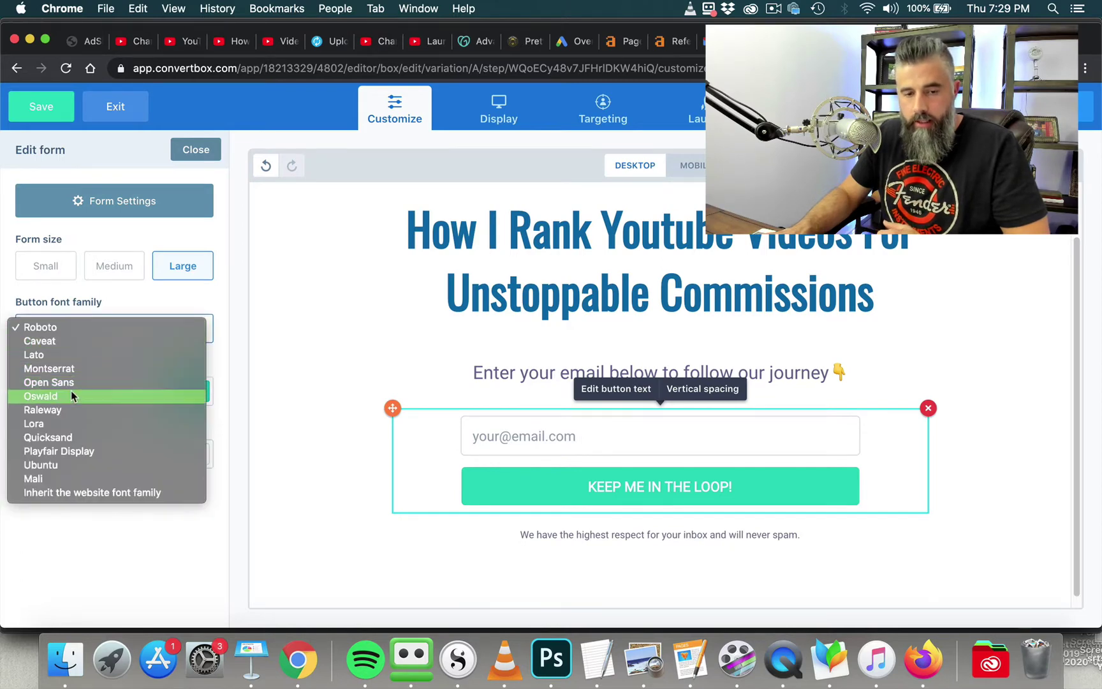
{"action": "left_click", "coordinate": [100, 318]}
{"action": "left_click", "coordinate": [100, 320]}
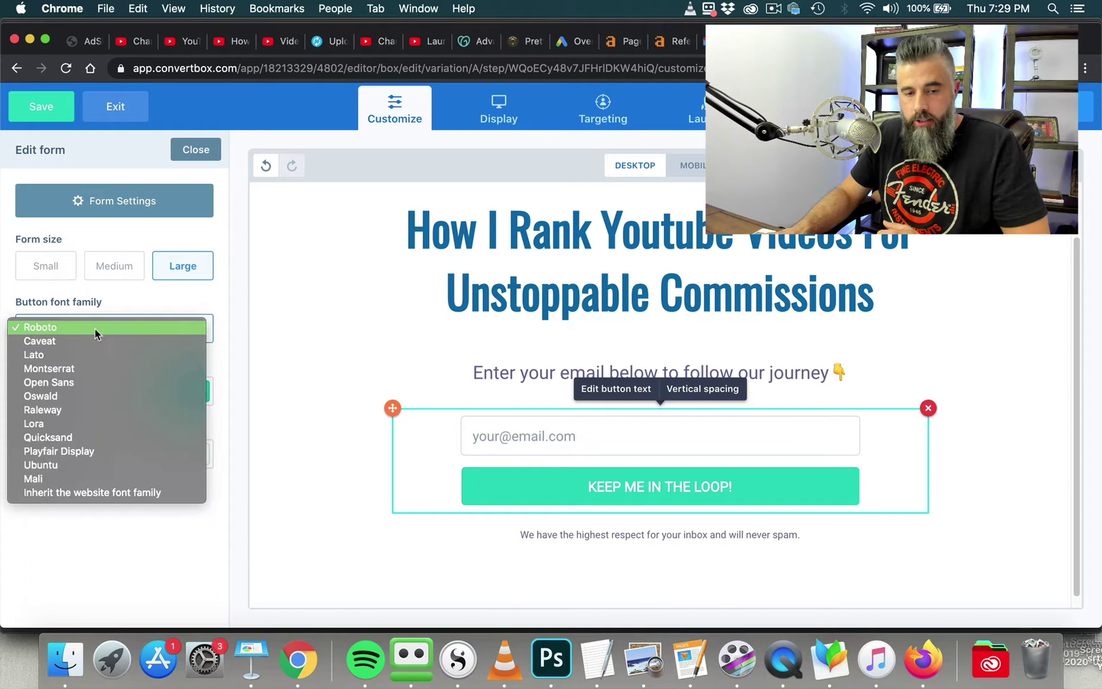
{"action": "left_click", "coordinate": [78, 393]}
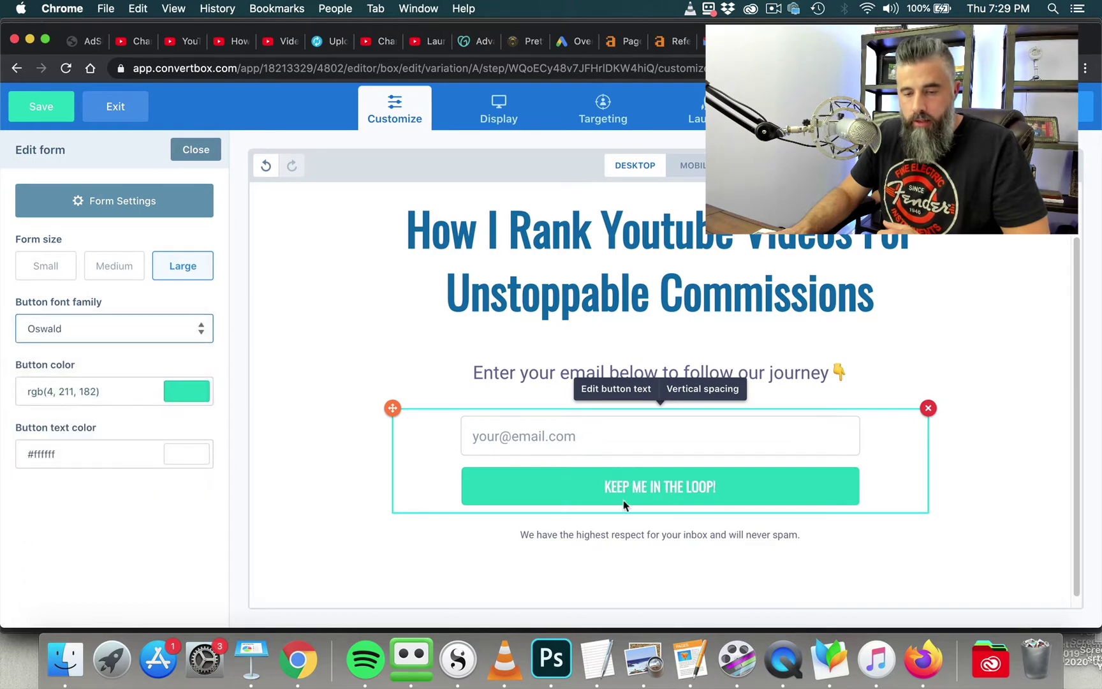
Step: Give the form button a black fill
{"action": "left_click", "coordinate": [185, 392]}
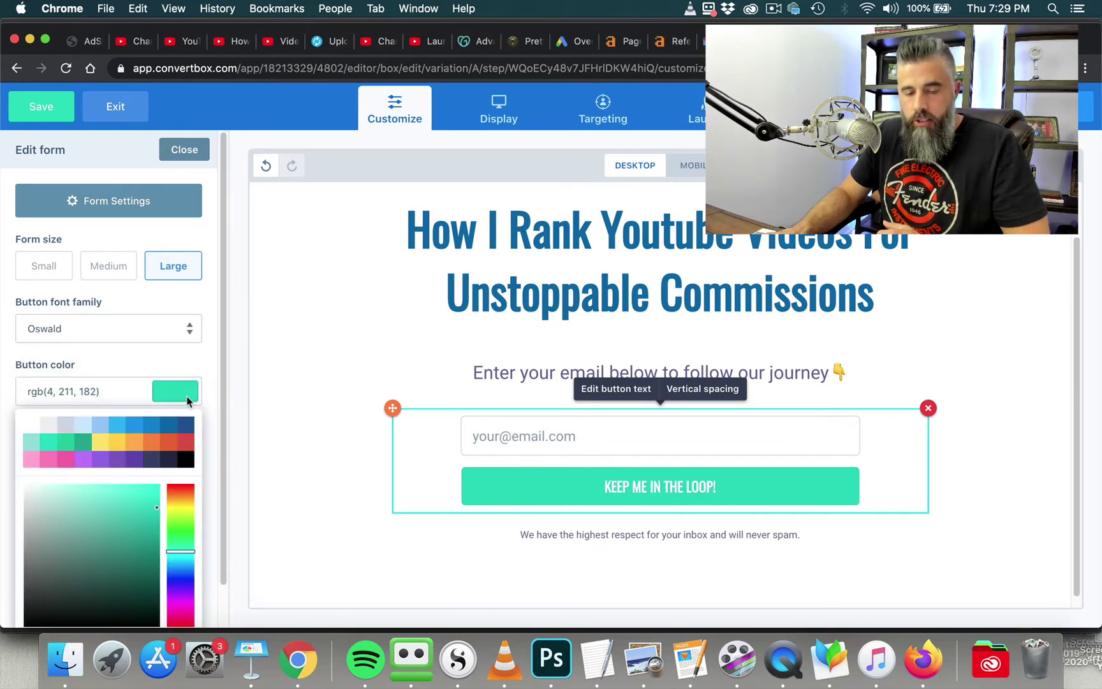
{"action": "left_click", "coordinate": [184, 431]}
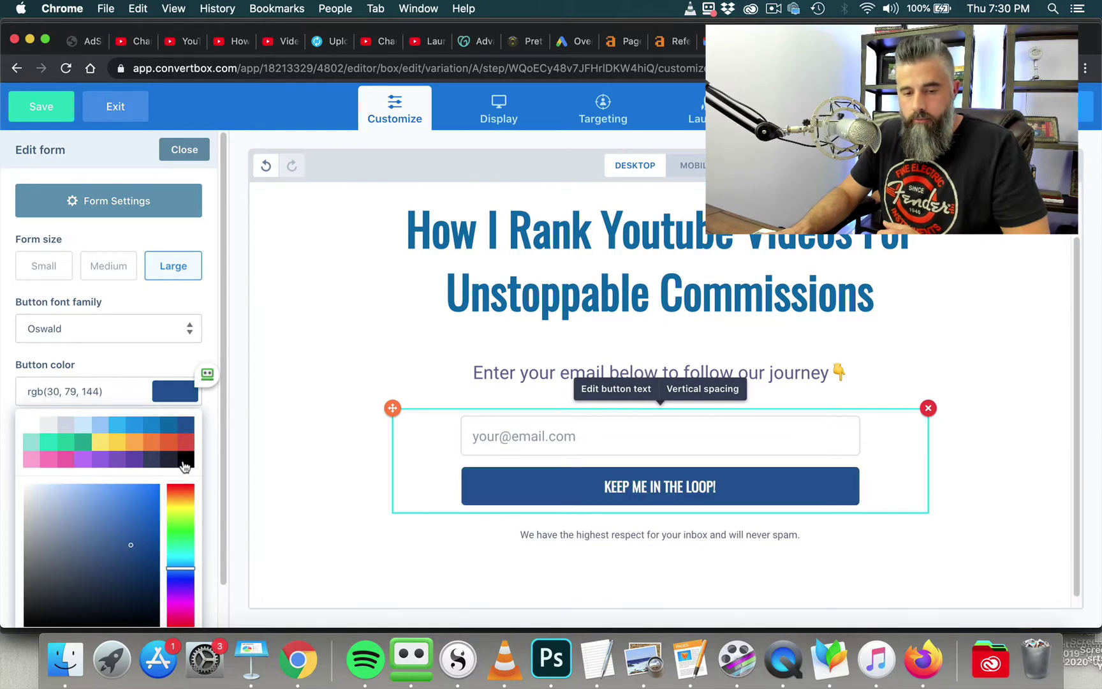
{"action": "left_click", "coordinate": [184, 460]}
{"action": "left_click", "coordinate": [377, 317]}
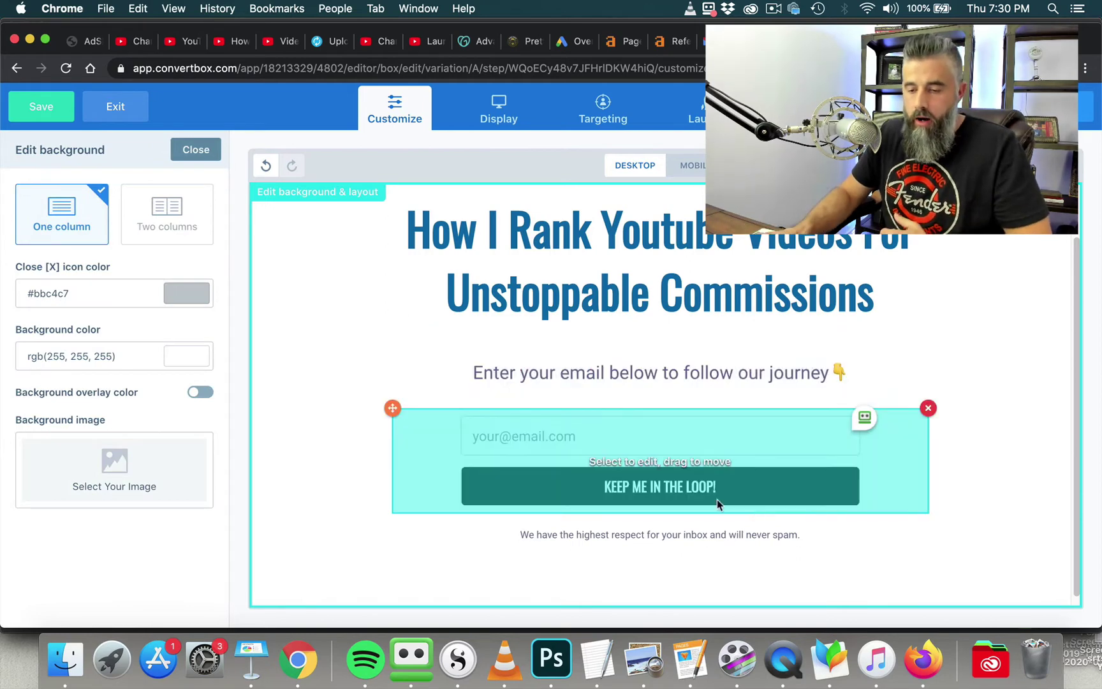
Step: Reselect the signup form and open its Form Settings
{"action": "left_click", "coordinate": [715, 497]}
{"action": "left_click", "coordinate": [701, 493]}
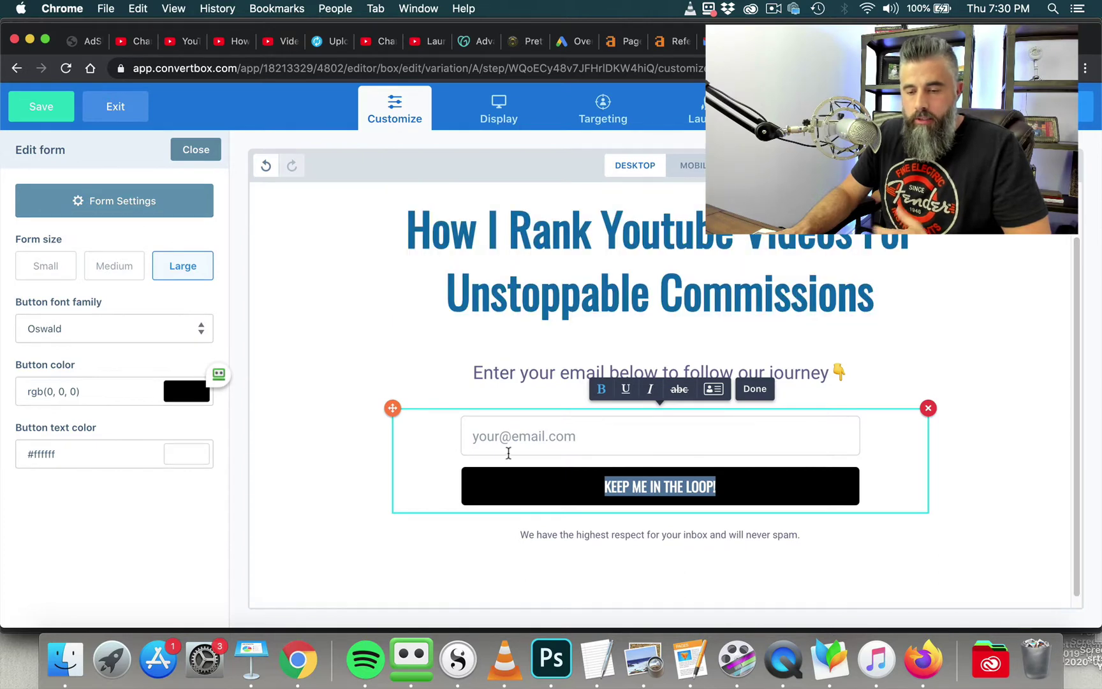
{"action": "left_click", "coordinate": [173, 207]}
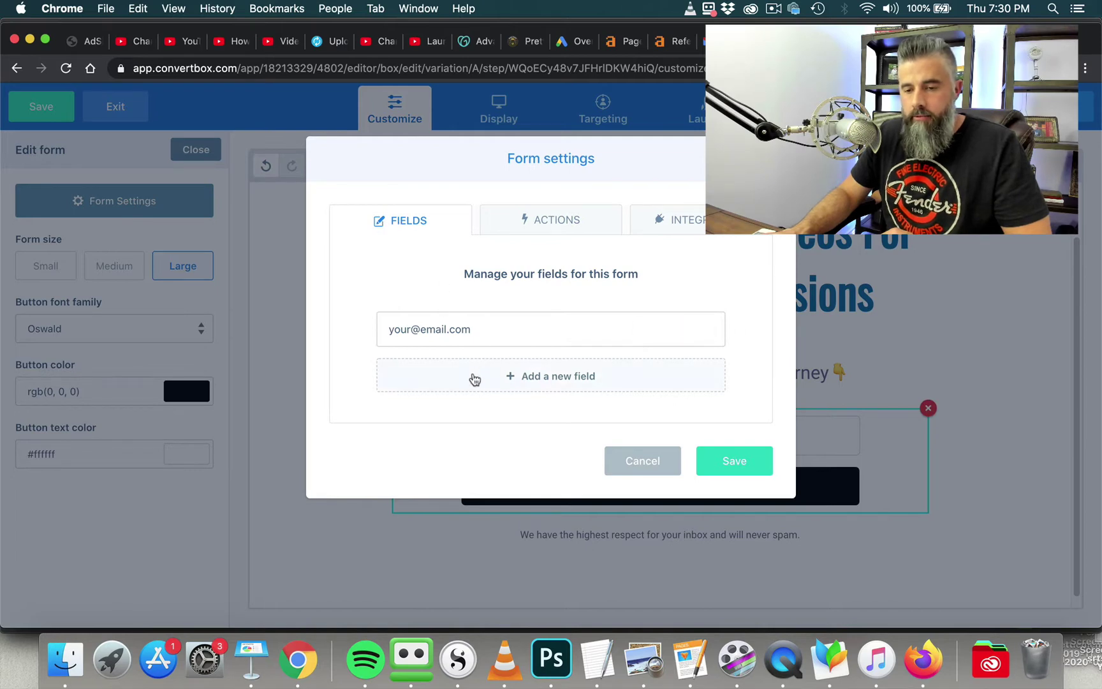
Step: Add a First & Last name field ('Your name') to the form
{"action": "left_click", "coordinate": [500, 376]}
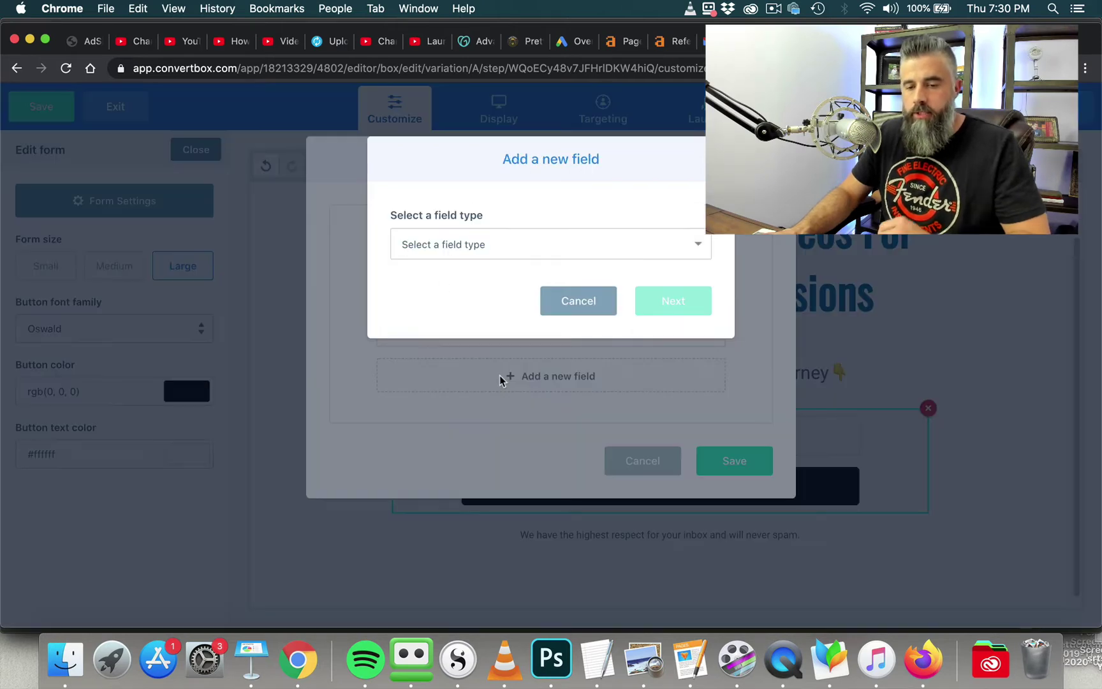
{"action": "left_click", "coordinate": [482, 244]}
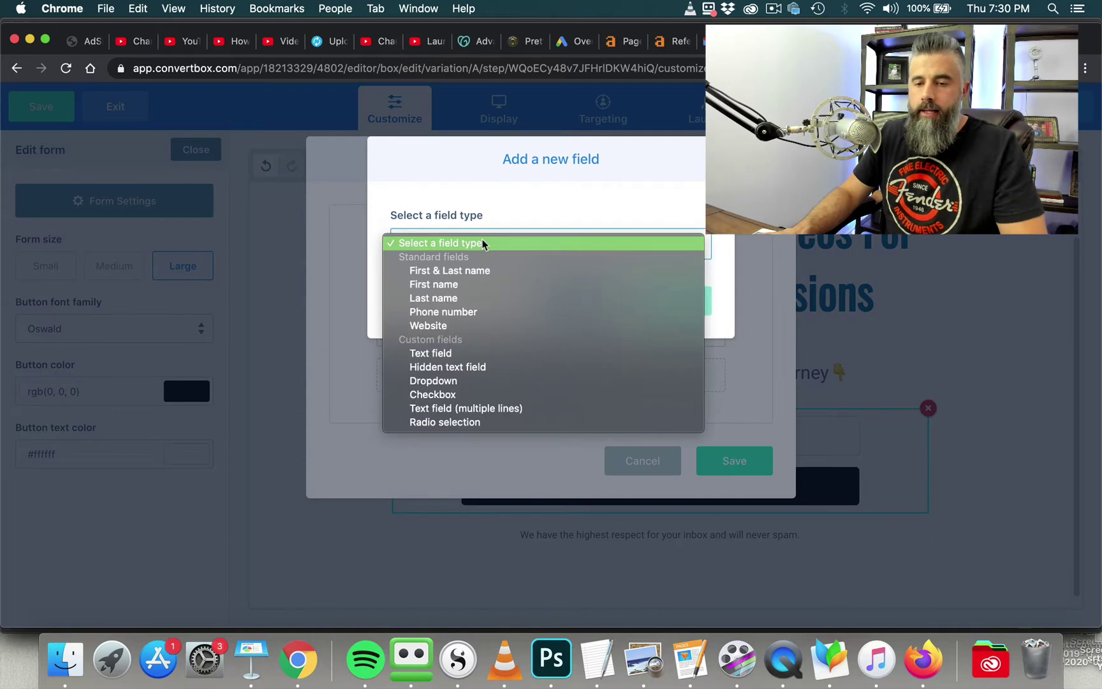
{"action": "left_click", "coordinate": [474, 272]}
{"action": "left_click", "coordinate": [682, 302]}
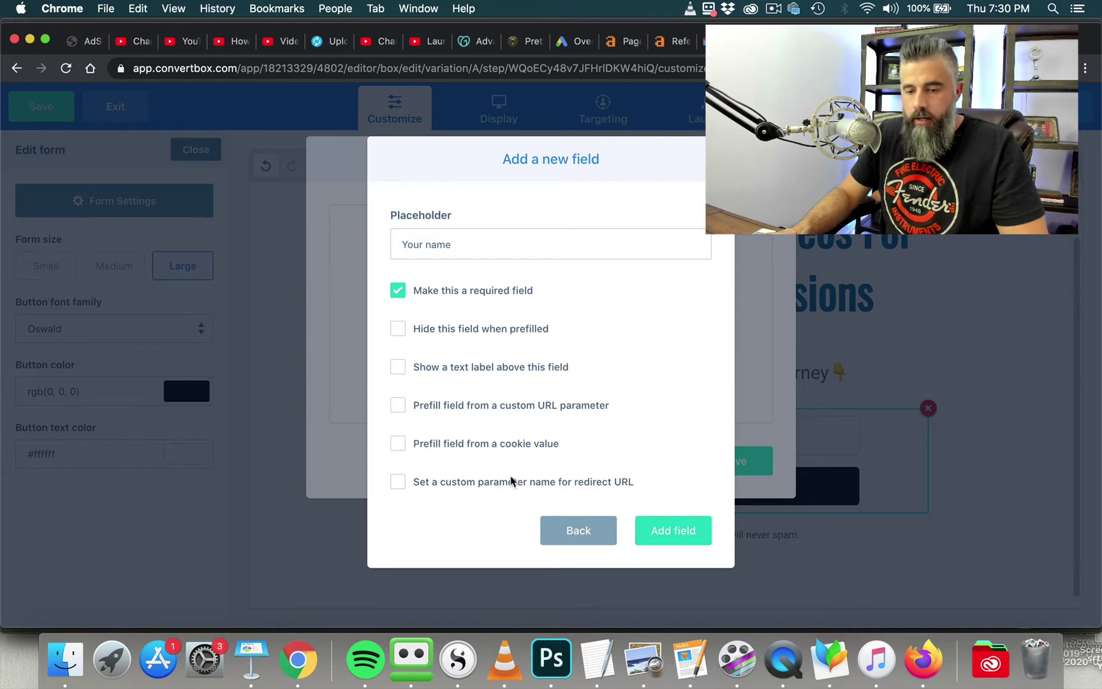
{"action": "left_click", "coordinate": [683, 530]}
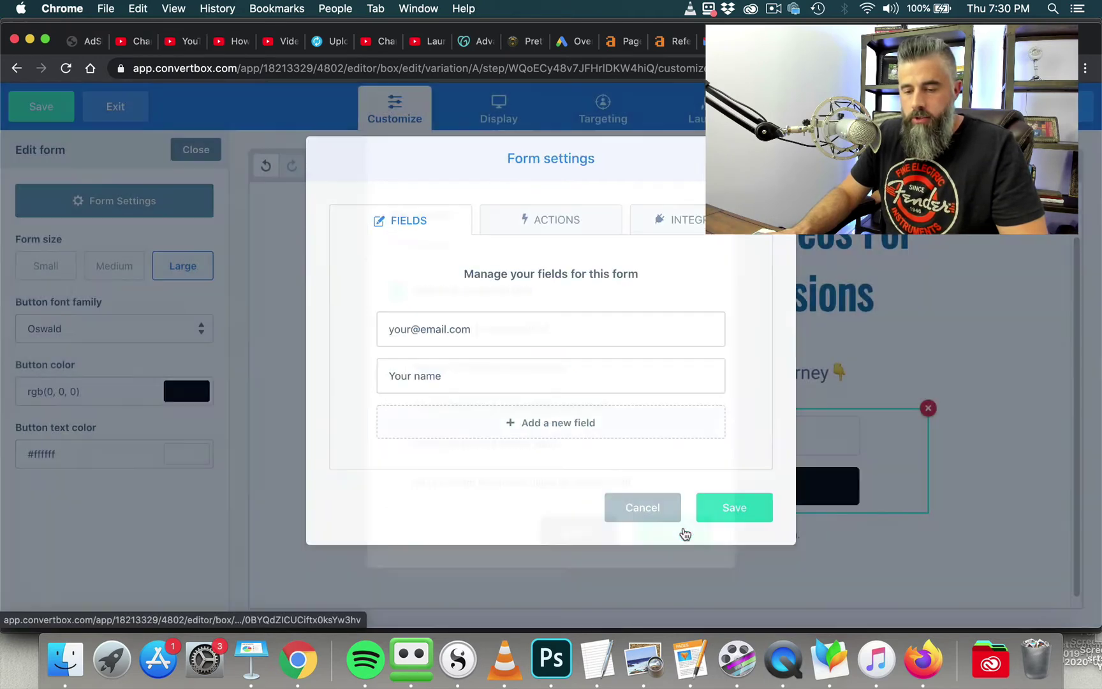
Step: Add a Phone number field and save the form's fields
{"action": "left_click", "coordinate": [535, 421]}
{"action": "left_click", "coordinate": [491, 245]}
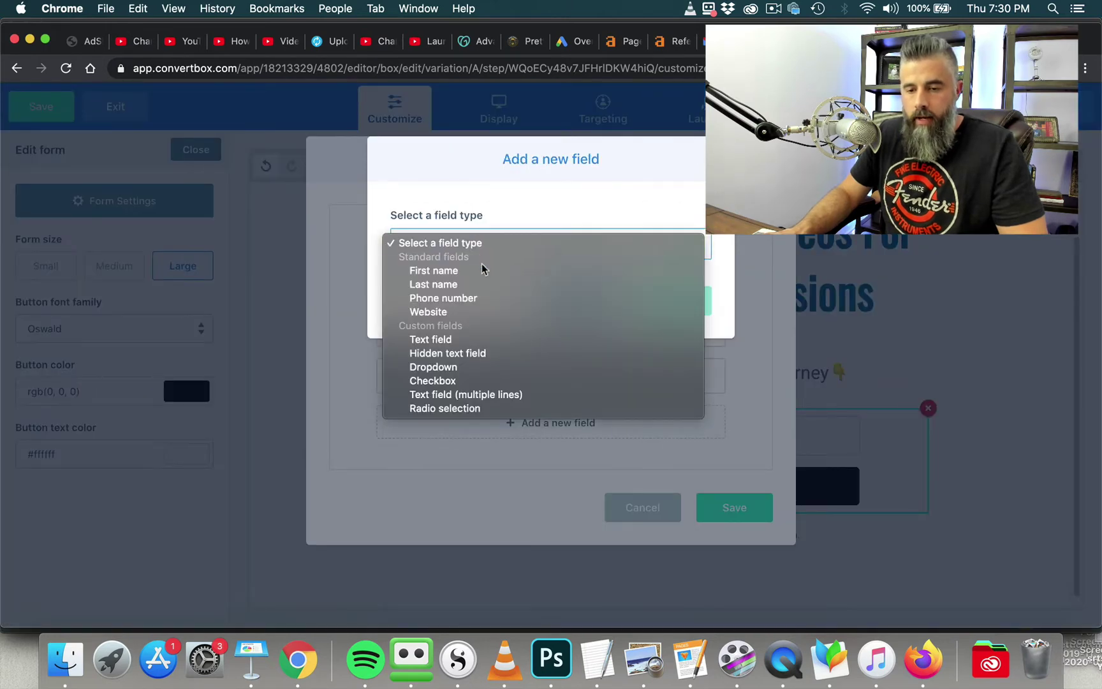
{"action": "left_click", "coordinate": [475, 298]}
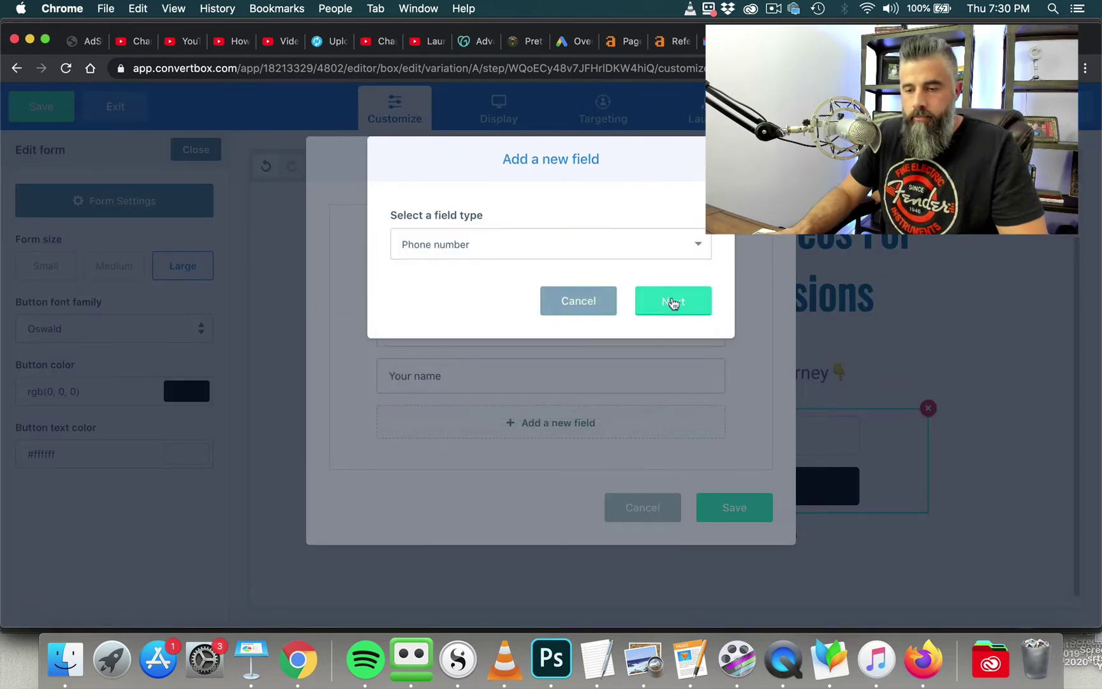
{"action": "left_click", "coordinate": [671, 301]}
{"action": "left_click", "coordinate": [674, 539]}
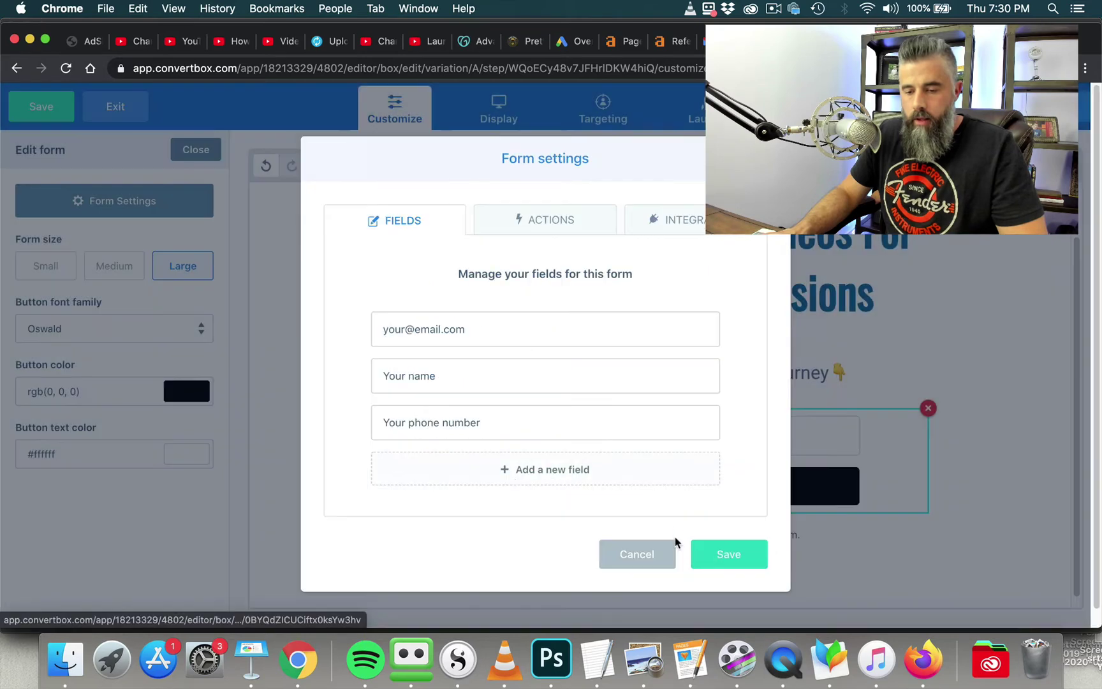
{"action": "left_click", "coordinate": [726, 553]}
Step: In Form Settings, drag 'Your name' above the email field, then check the Actions tab
{"action": "scroll", "coordinate": [347, 462], "scroll_direction": "down", "scroll_amount": 3}
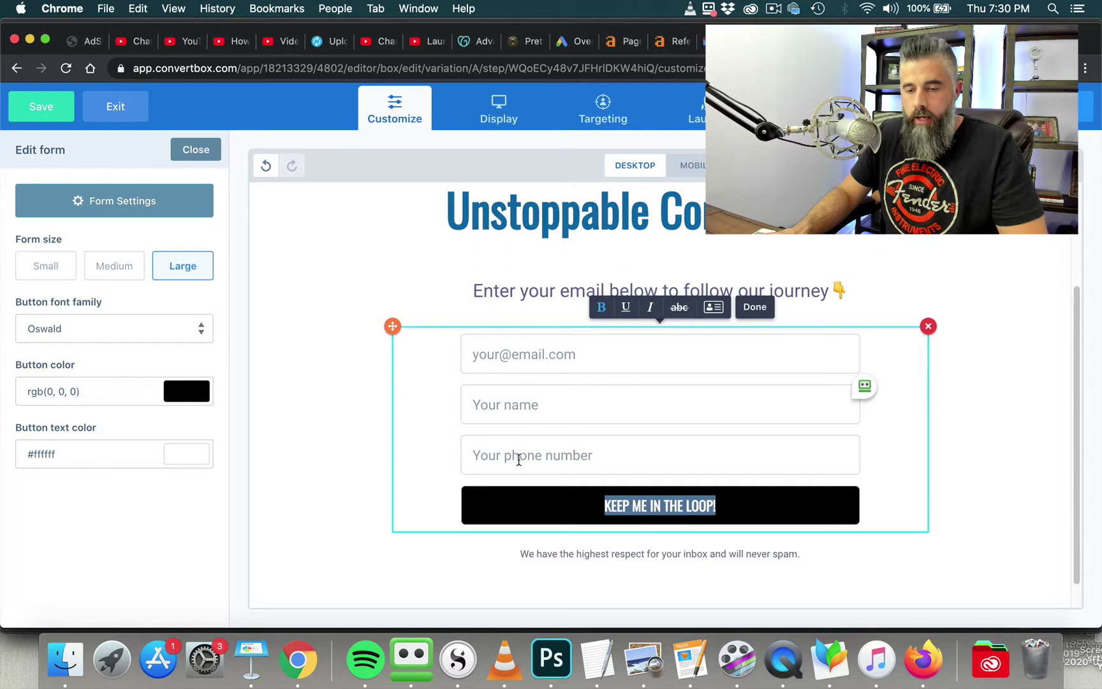
{"action": "left_click", "coordinate": [515, 368]}
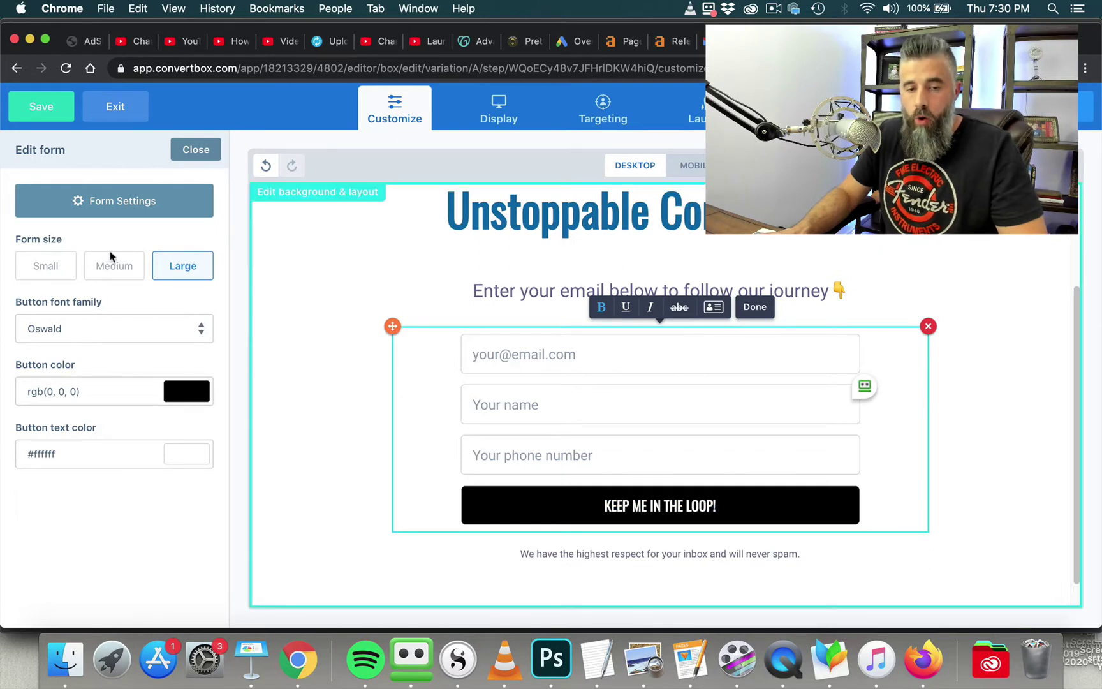
{"action": "left_click", "coordinate": [116, 211]}
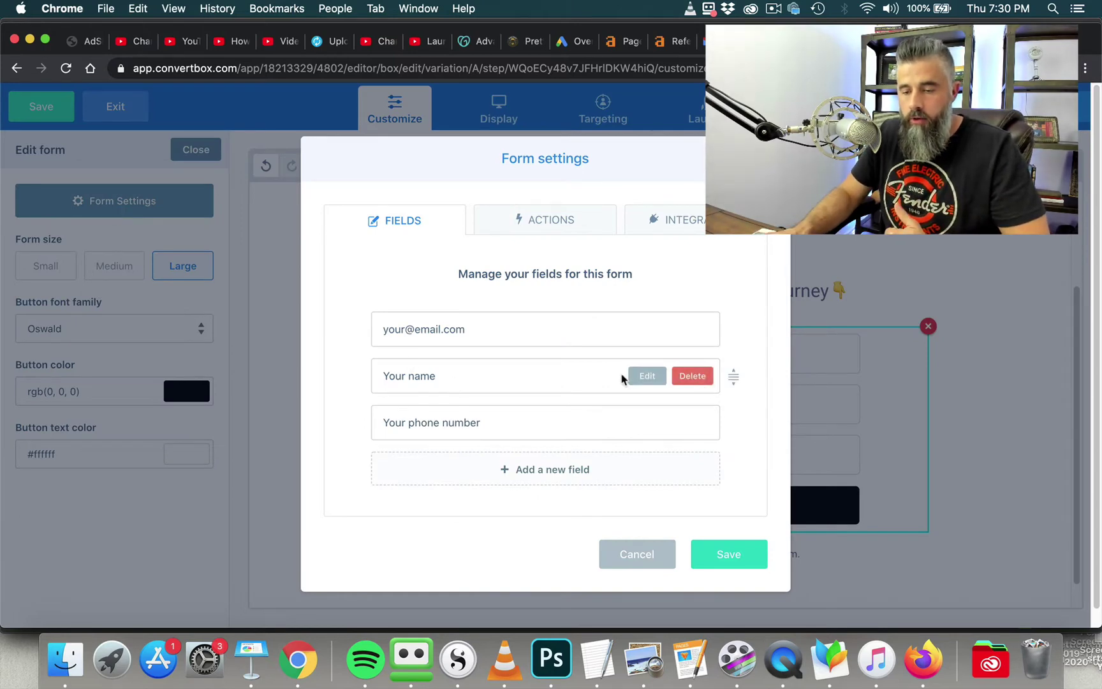
{"action": "left_click_drag", "start_coordinate": [731, 376], "coordinate": [734, 322]}
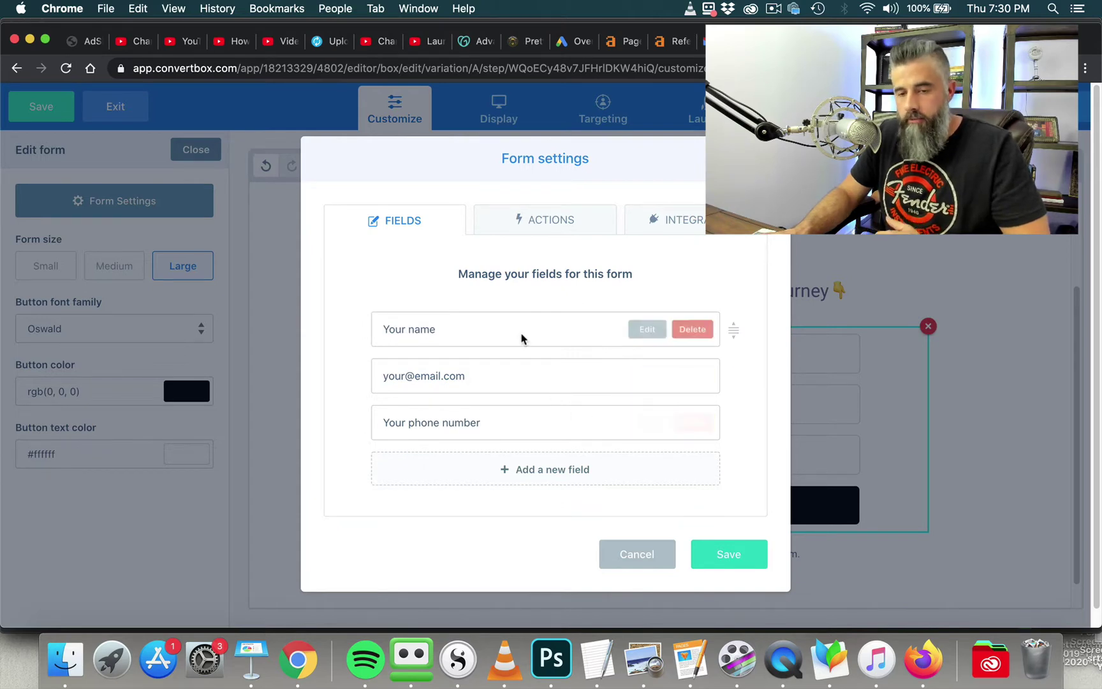
{"action": "mouse_move", "coordinate": [733, 328]}
{"action": "left_mouse_down"}
{"action": "mouse_move", "coordinate": [726, 384]}
{"action": "mouse_move", "coordinate": [729, 316]}
{"action": "left_mouse_up"}
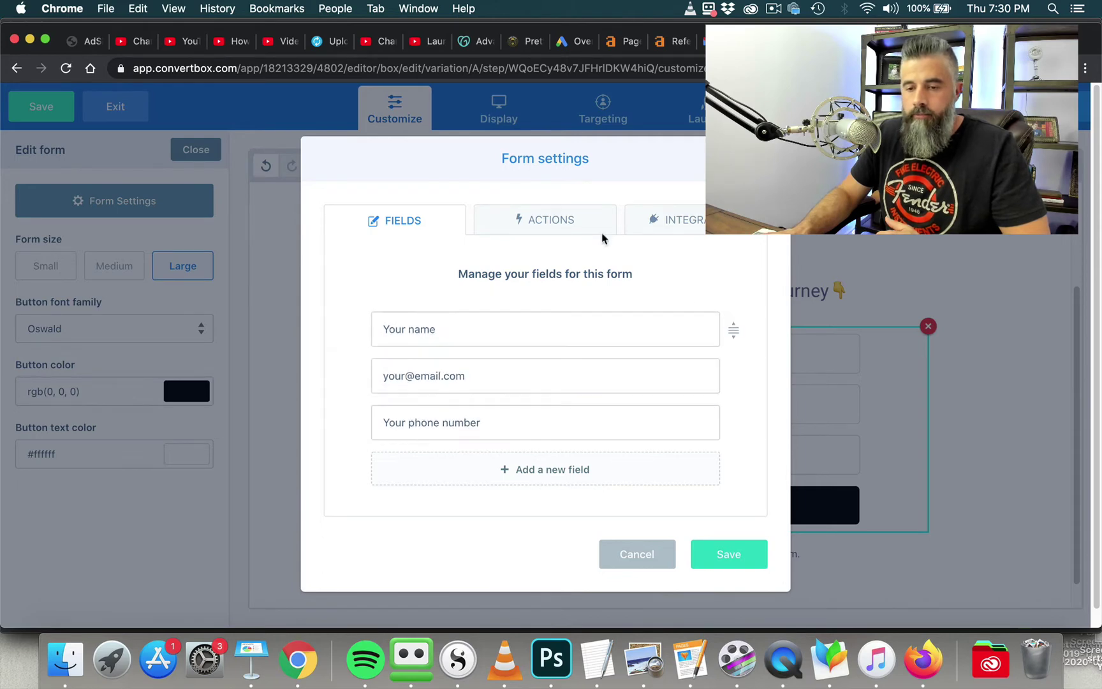
{"action": "left_click", "coordinate": [534, 219]}
{"action": "left_click", "coordinate": [418, 220]}
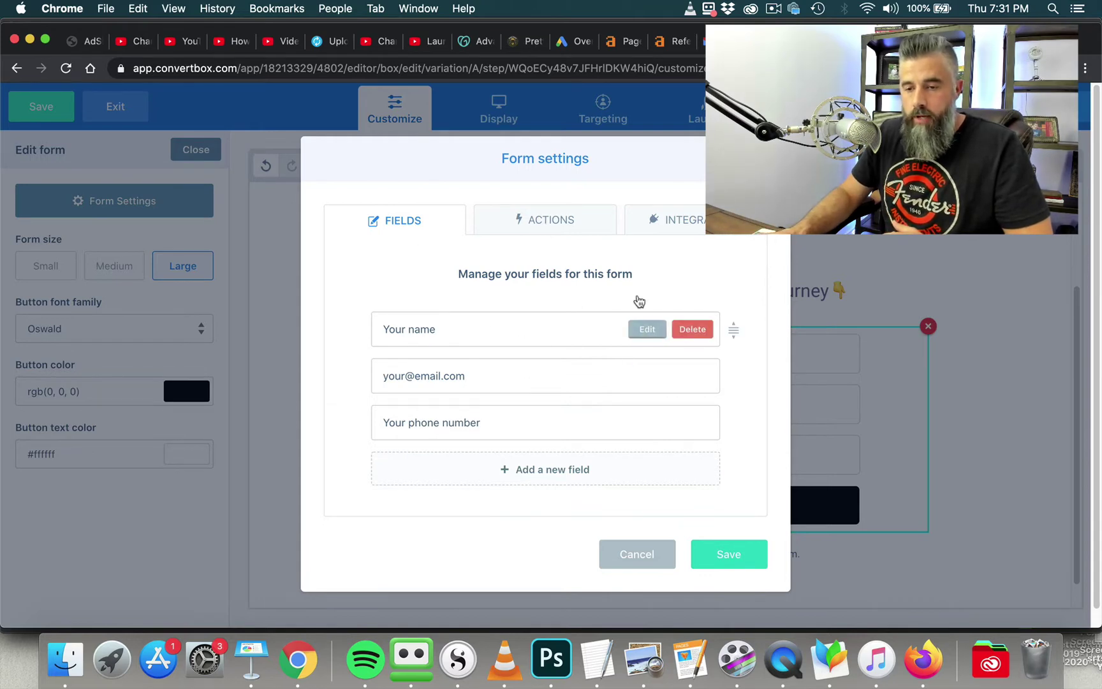
{"action": "left_click", "coordinate": [515, 218]}
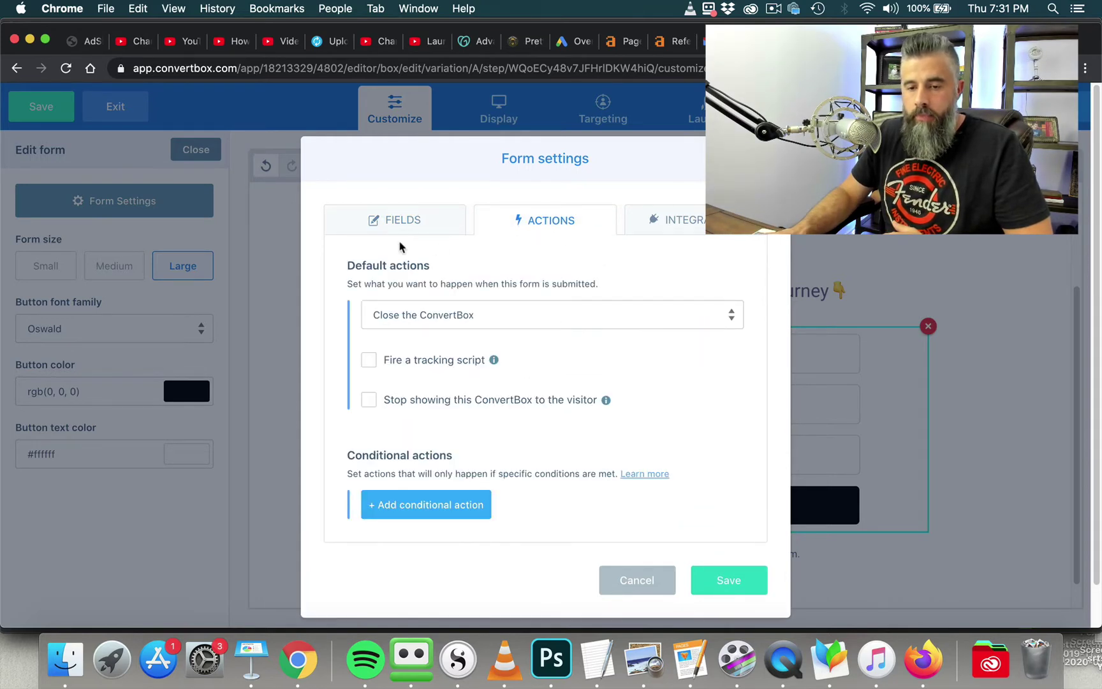
{"action": "scroll", "coordinate": [394, 280], "scroll_direction": "down", "scroll_amount": 1}
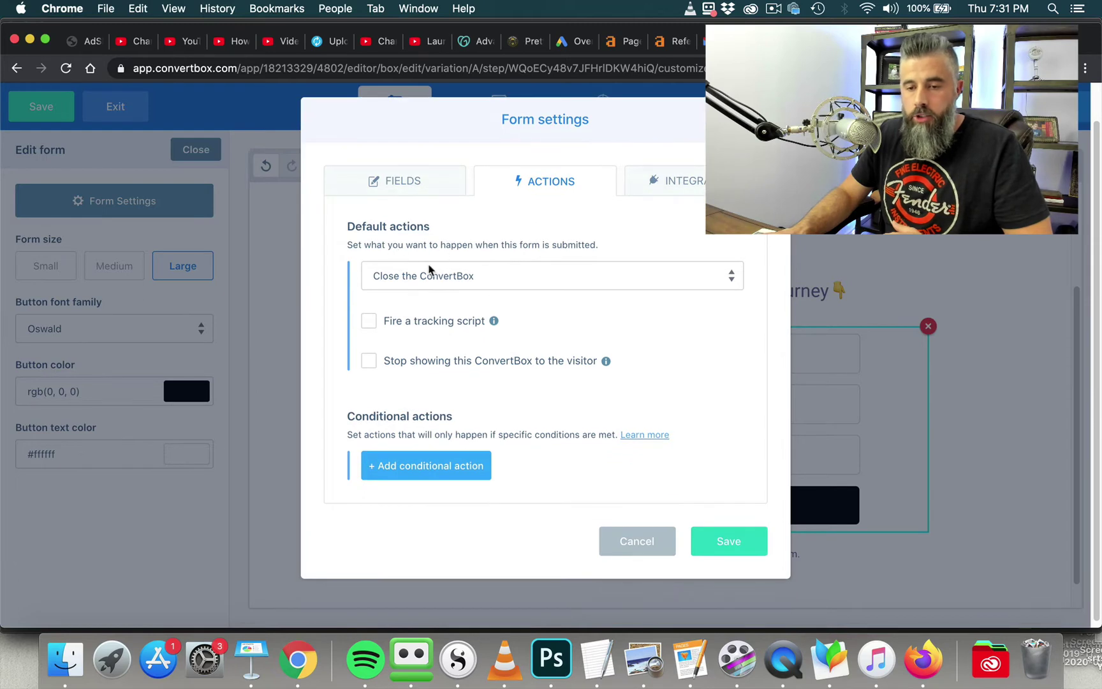
{"action": "left_click", "coordinate": [507, 276]}
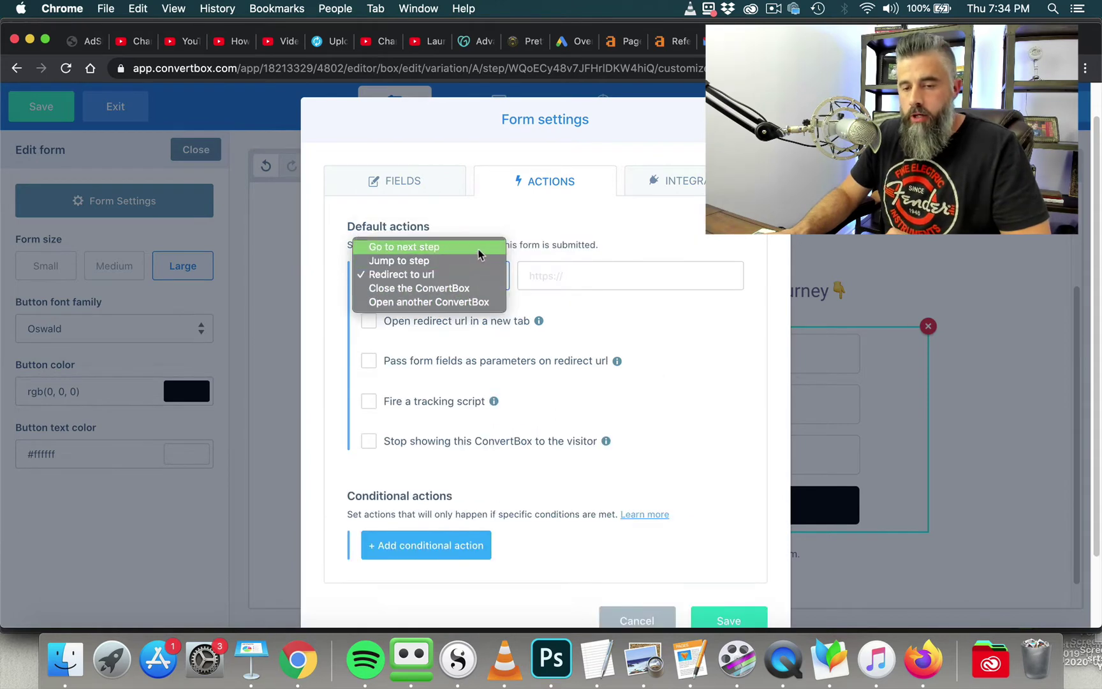
{"action": "left_click", "coordinate": [422, 275]}
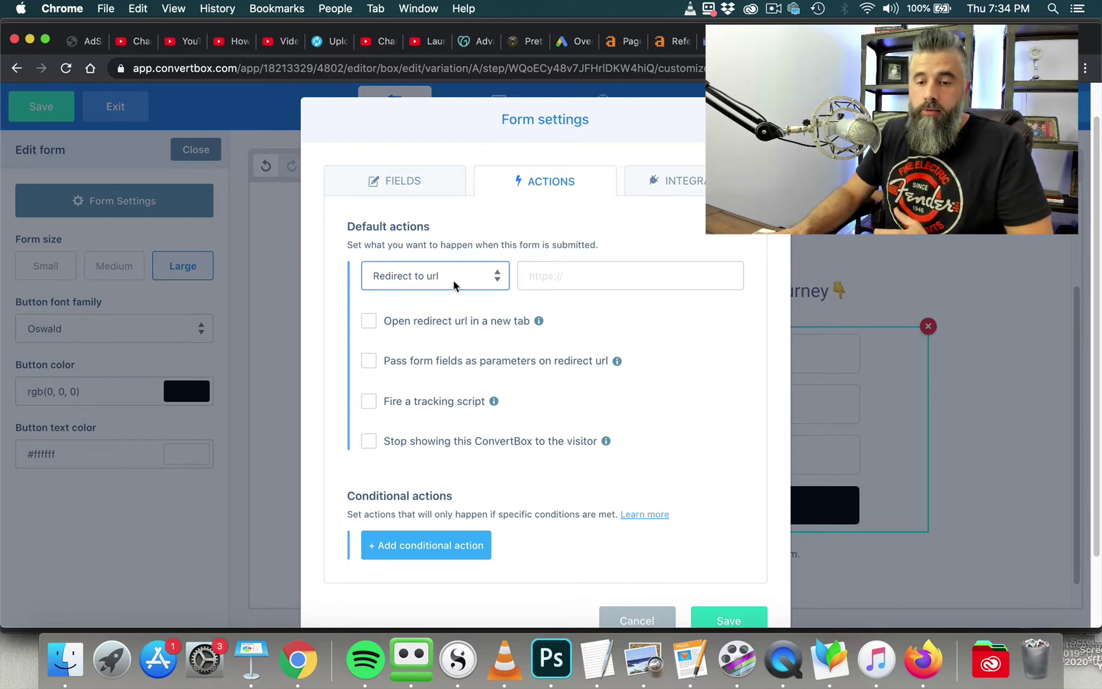
{"action": "left_click", "coordinate": [570, 275]}
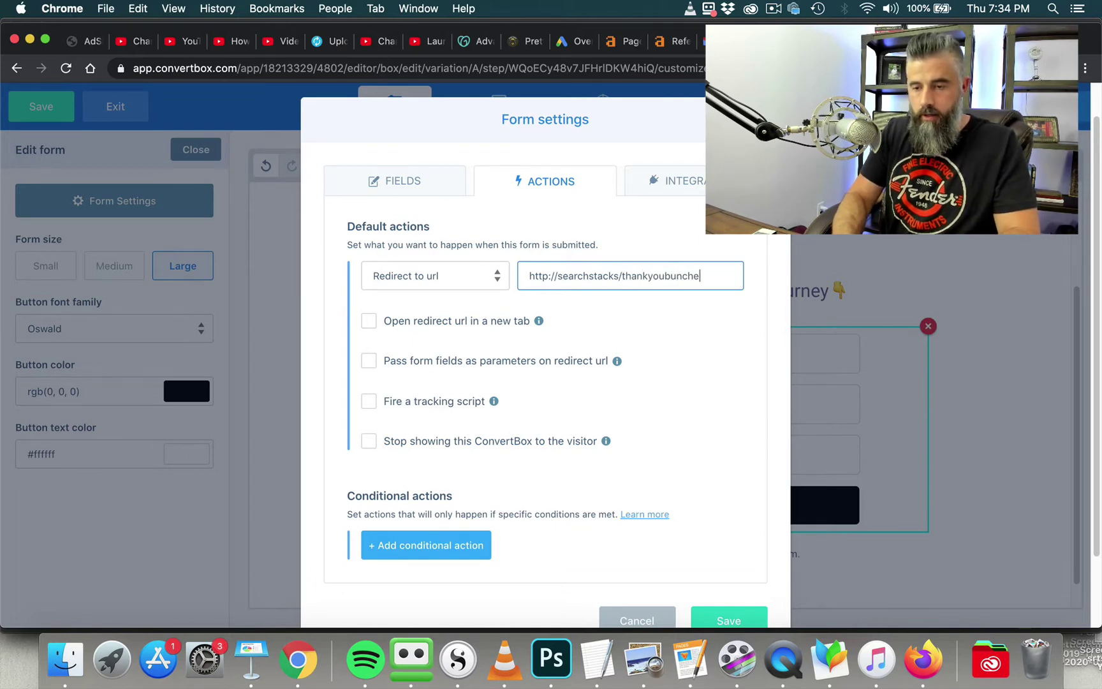
{"action": "type", "text": "s"}
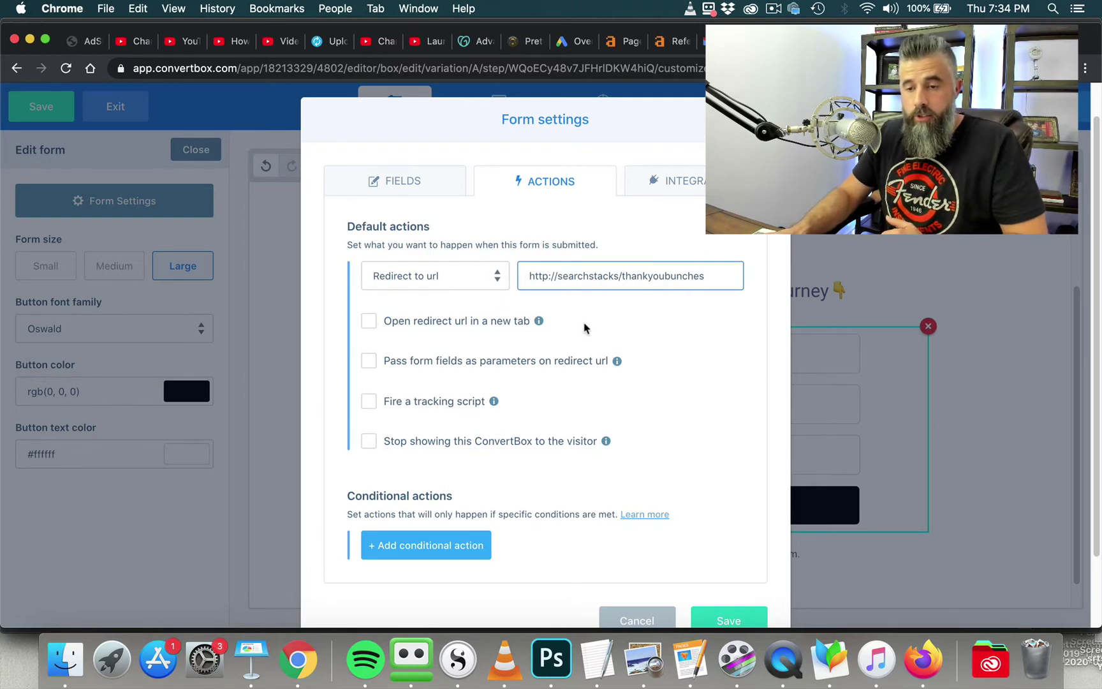
{"action": "scroll", "coordinate": [605, 312], "scroll_direction": "down", "scroll_amount": 2}
{"action": "scroll", "coordinate": [662, 322], "scroll_direction": "up", "scroll_amount": 4}
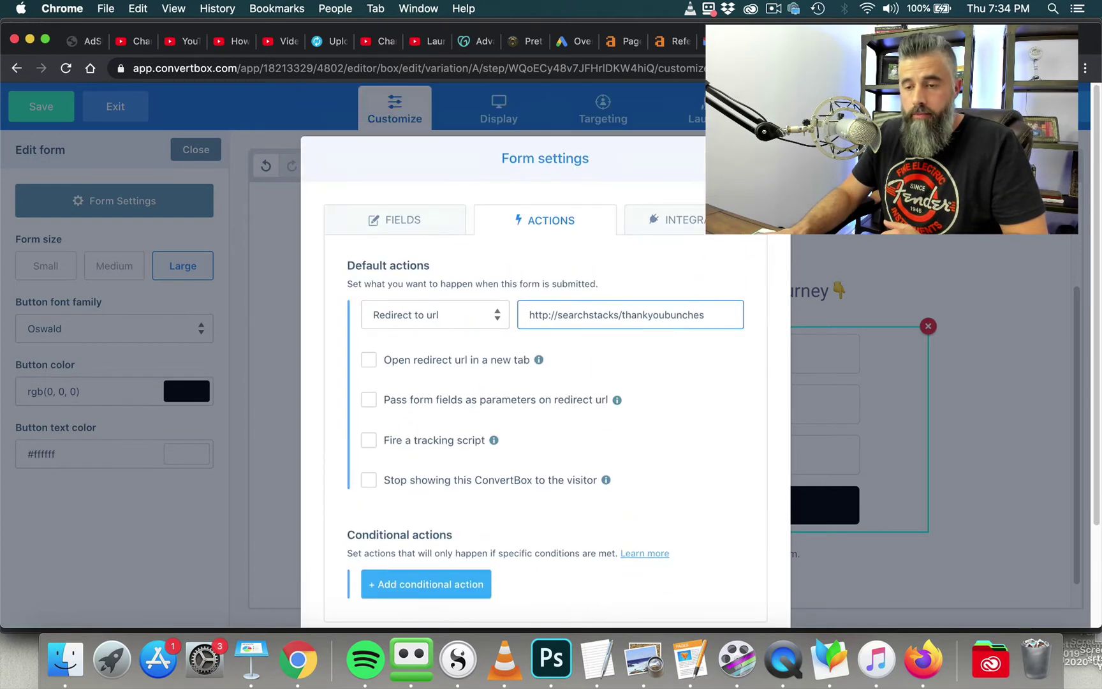
Step: Browse the available email integrations, cancel without adding one, and save the form settings
{"action": "left_click", "coordinate": [680, 219]}
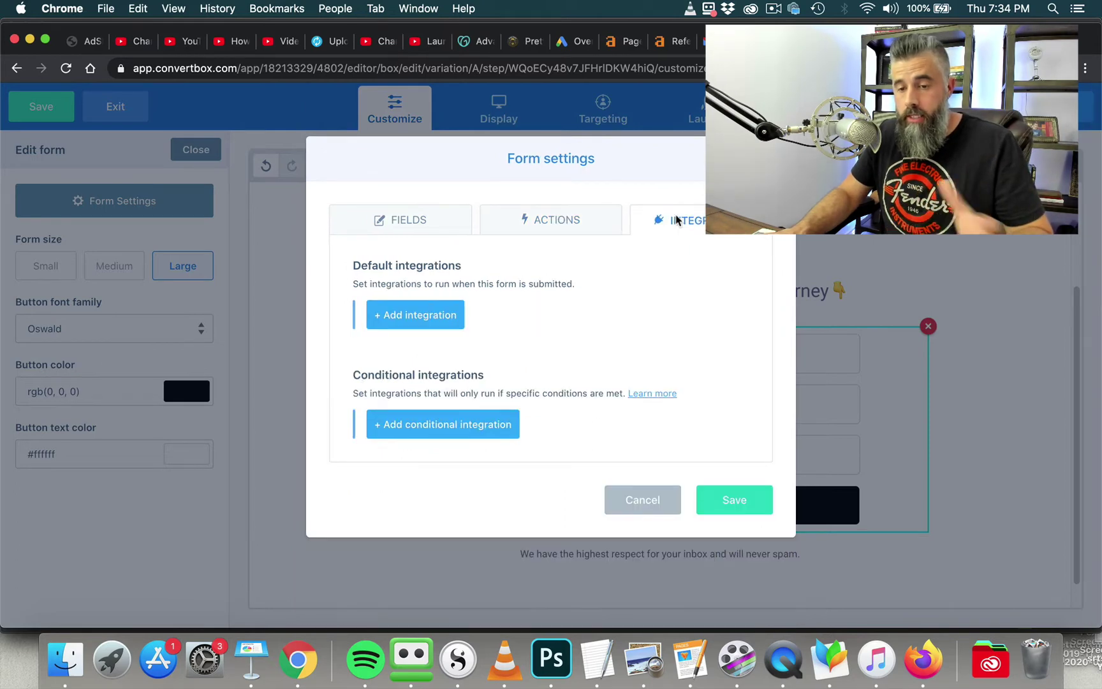
{"action": "left_click", "coordinate": [407, 317]}
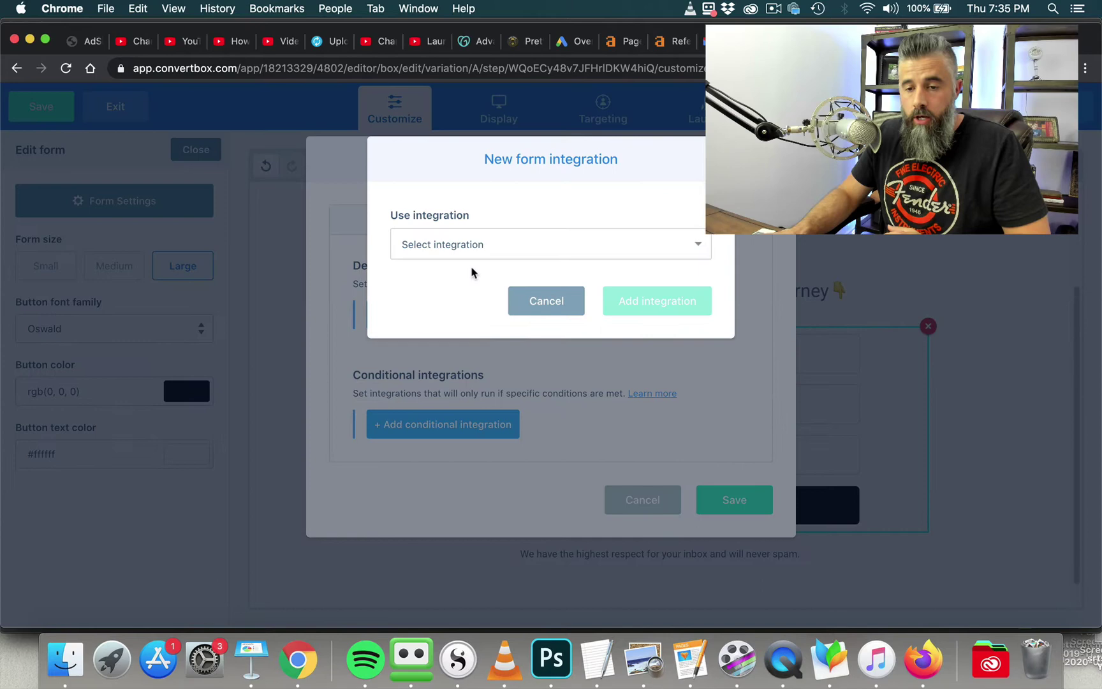
{"action": "left_click", "coordinate": [483, 238]}
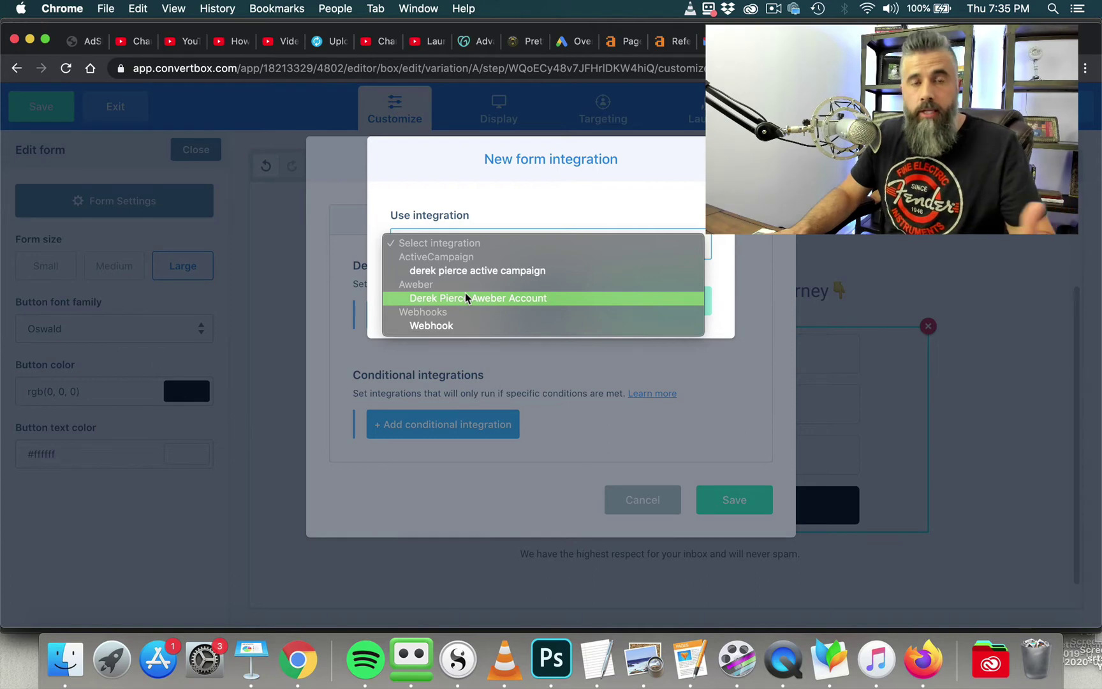
{"action": "left_click", "coordinate": [587, 197]}
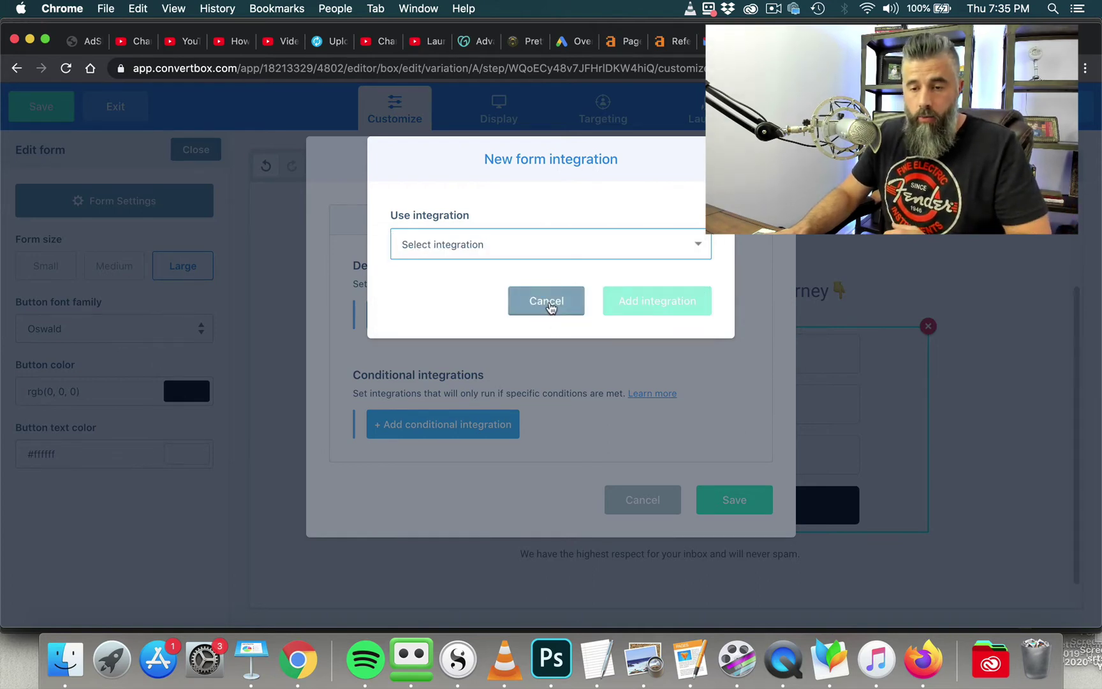
{"action": "left_click", "coordinate": [560, 249]}
{"action": "left_click", "coordinate": [576, 217]}
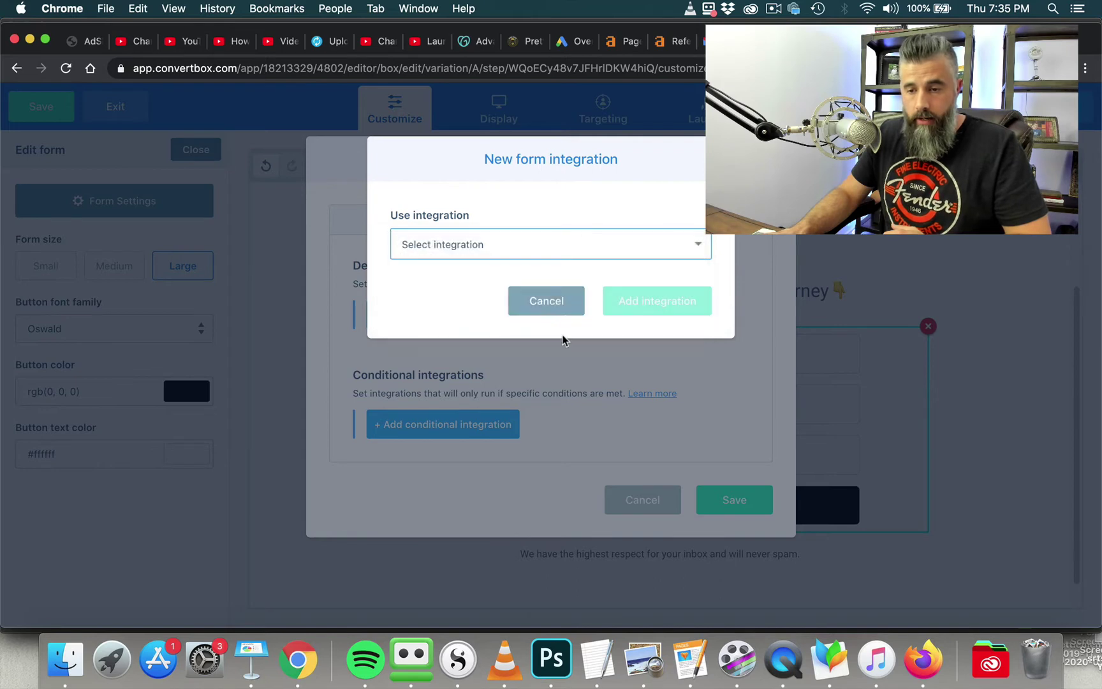
{"action": "left_click", "coordinate": [551, 303]}
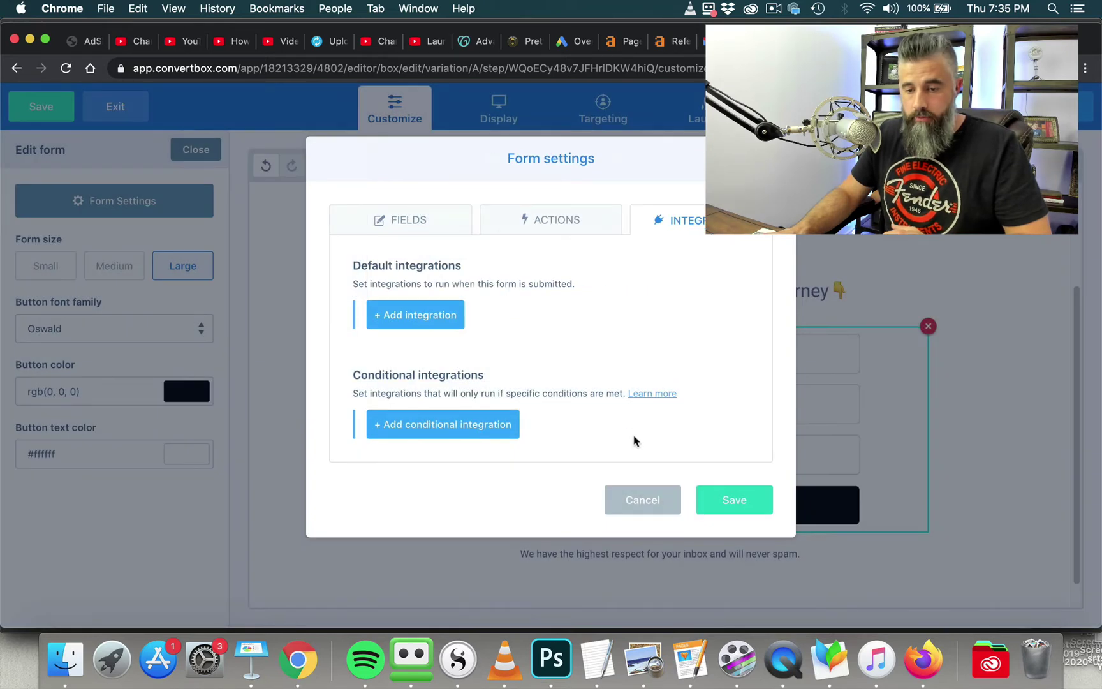
{"action": "left_click", "coordinate": [759, 504]}
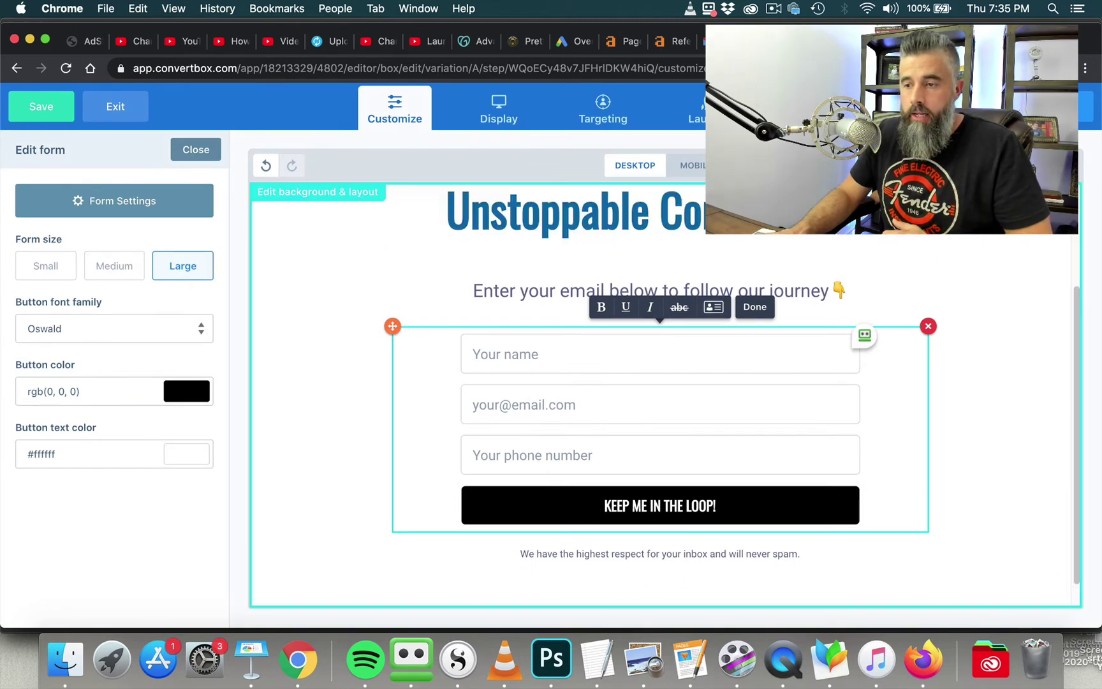
{"action": "scroll", "coordinate": [980, 310], "scroll_direction": "up", "scroll_amount": 3}
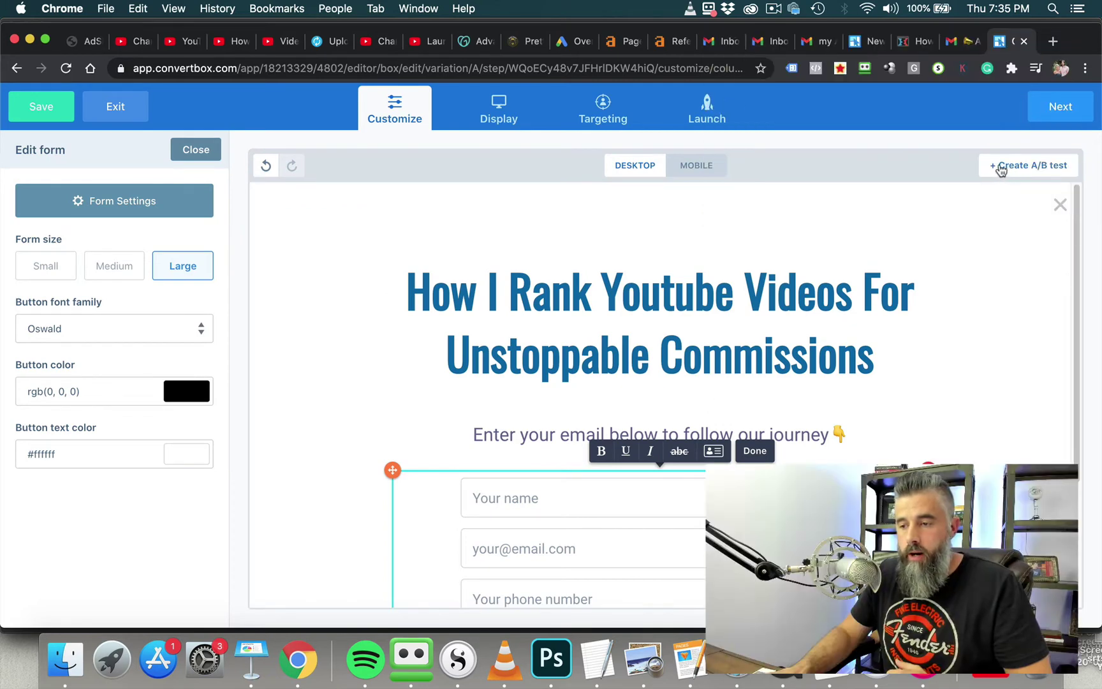
{"action": "left_click", "coordinate": [1002, 167]}
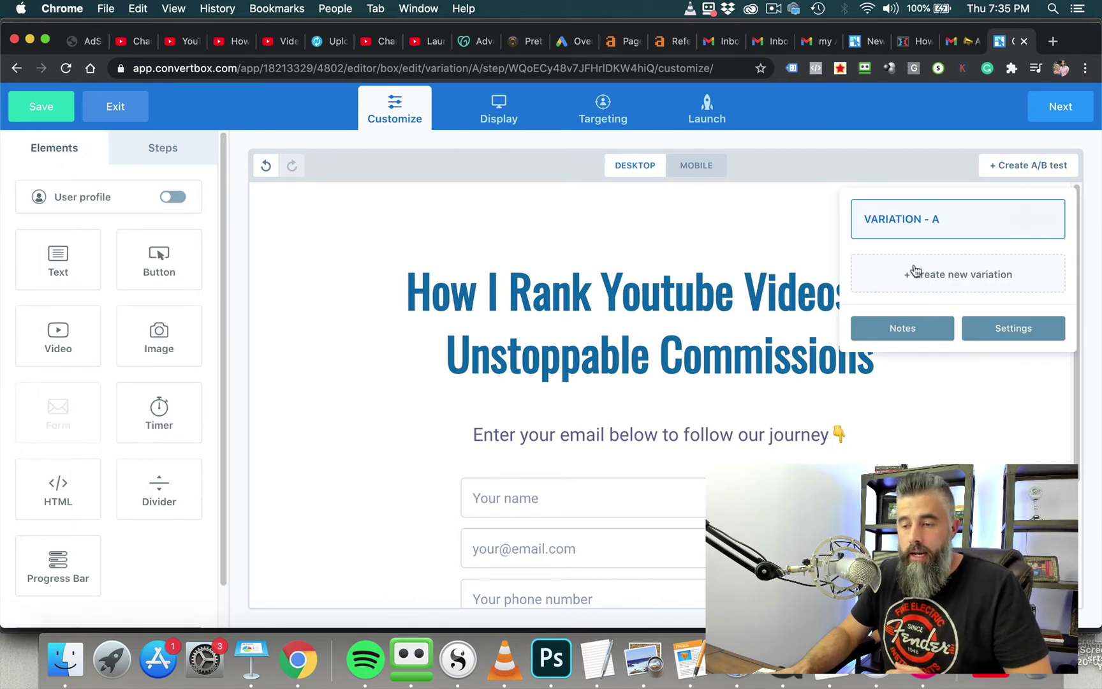
{"action": "left_click", "coordinate": [695, 218]}
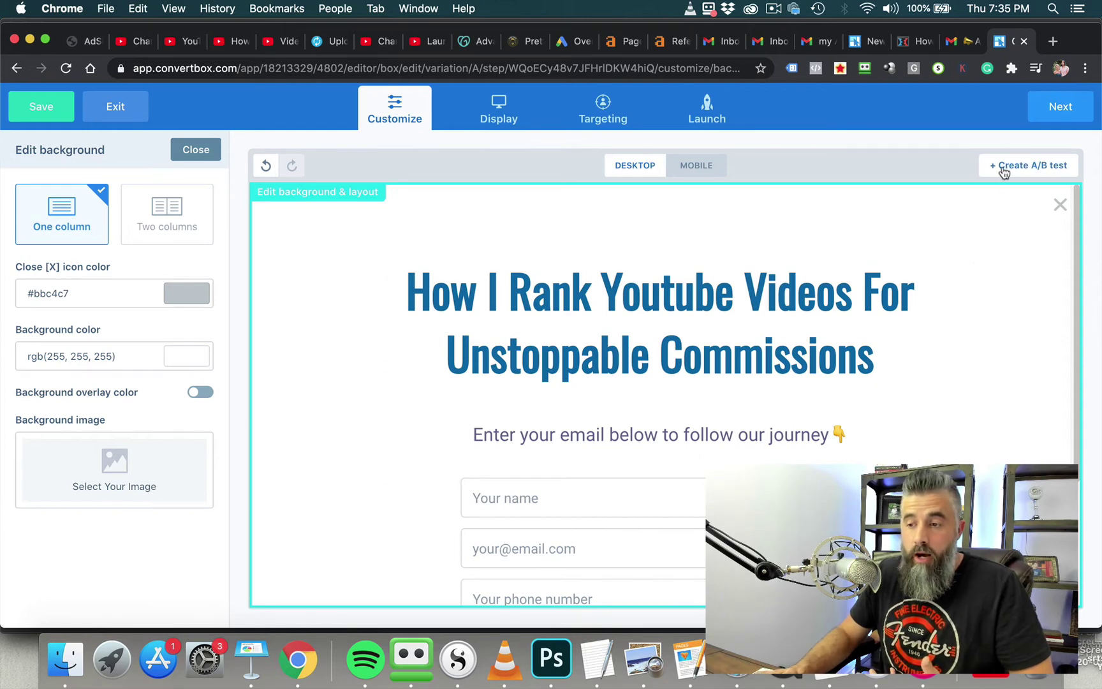
{"action": "left_click", "coordinate": [1007, 167]}
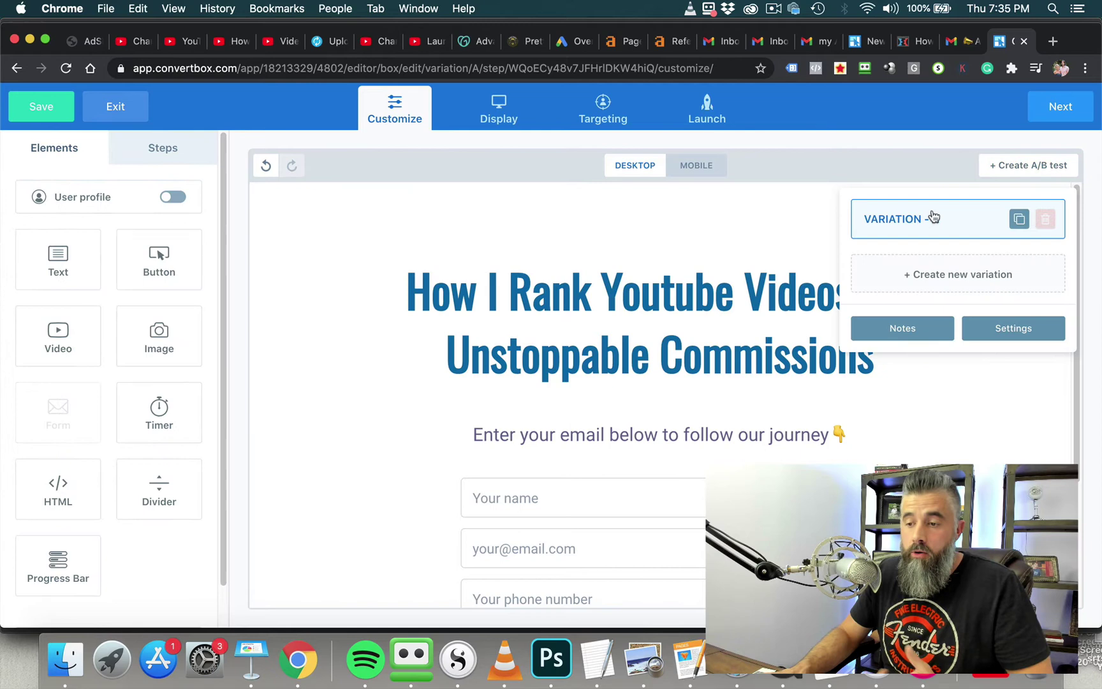
{"action": "left_click", "coordinate": [806, 231]}
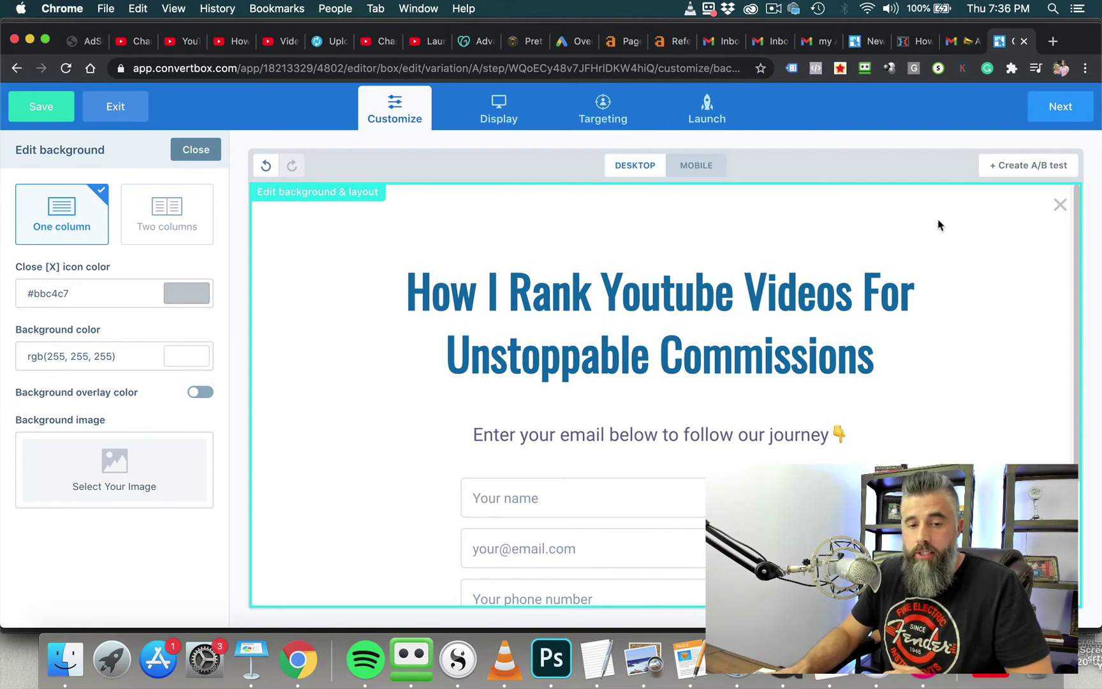
Step: In the Display triggers, try the Scrolling and Period of no activity triggers, then switch them off
{"action": "left_click", "coordinate": [1061, 106]}
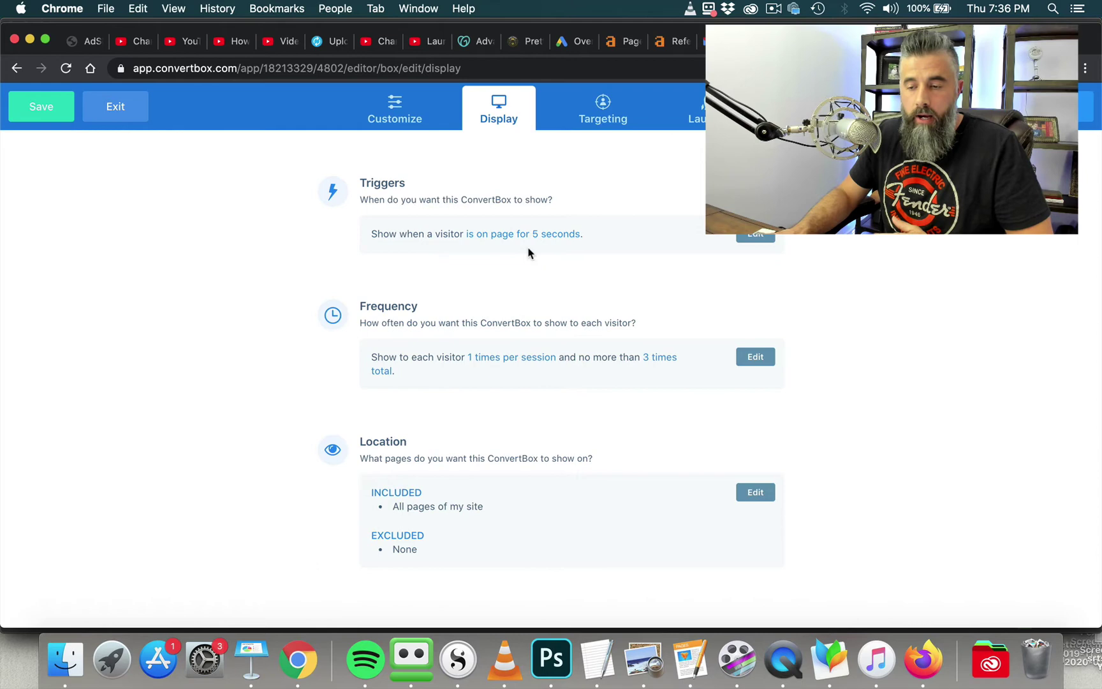
{"action": "left_click", "coordinate": [754, 238]}
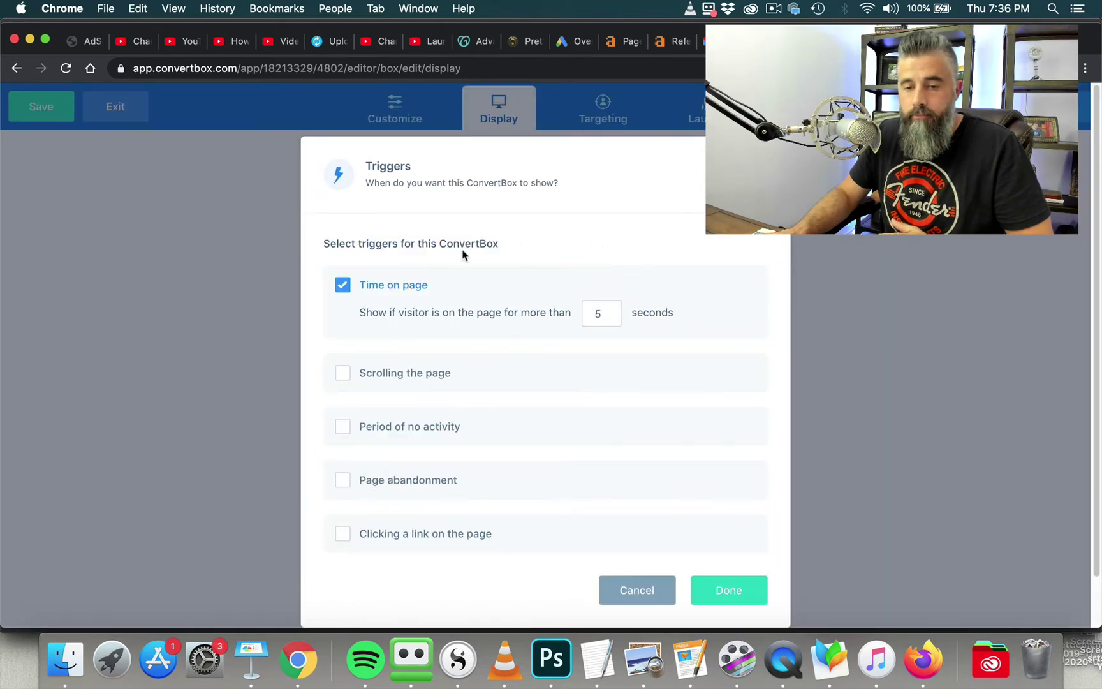
{"action": "scroll", "coordinate": [439, 263], "scroll_direction": "down", "scroll_amount": 2}
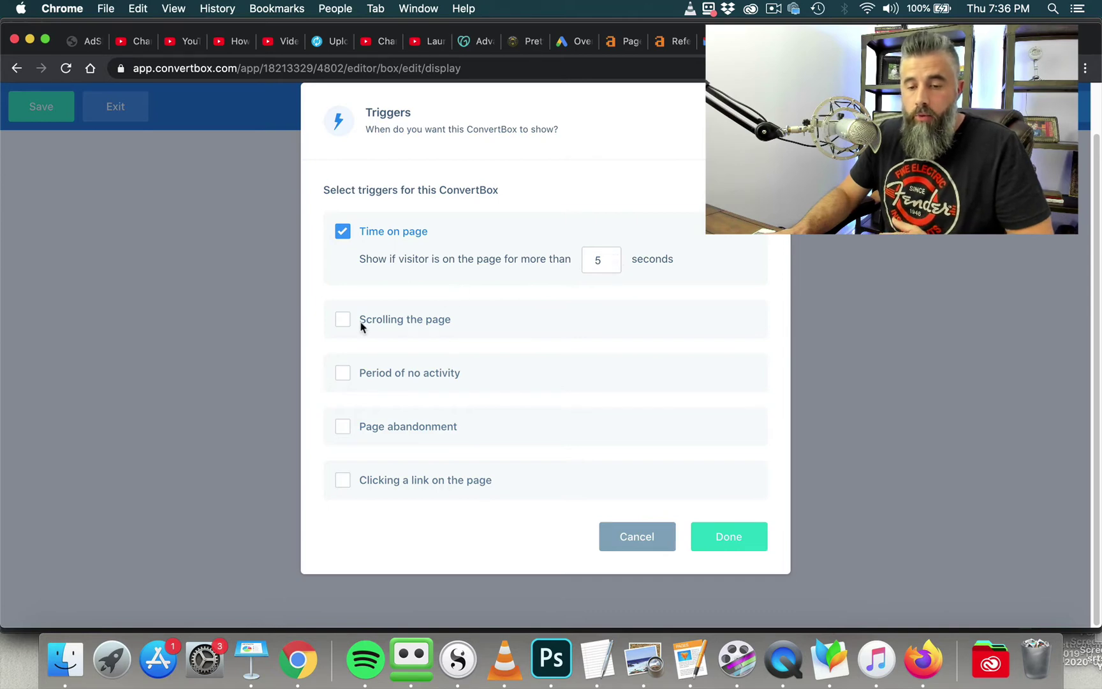
{"action": "left_click", "coordinate": [342, 233]}
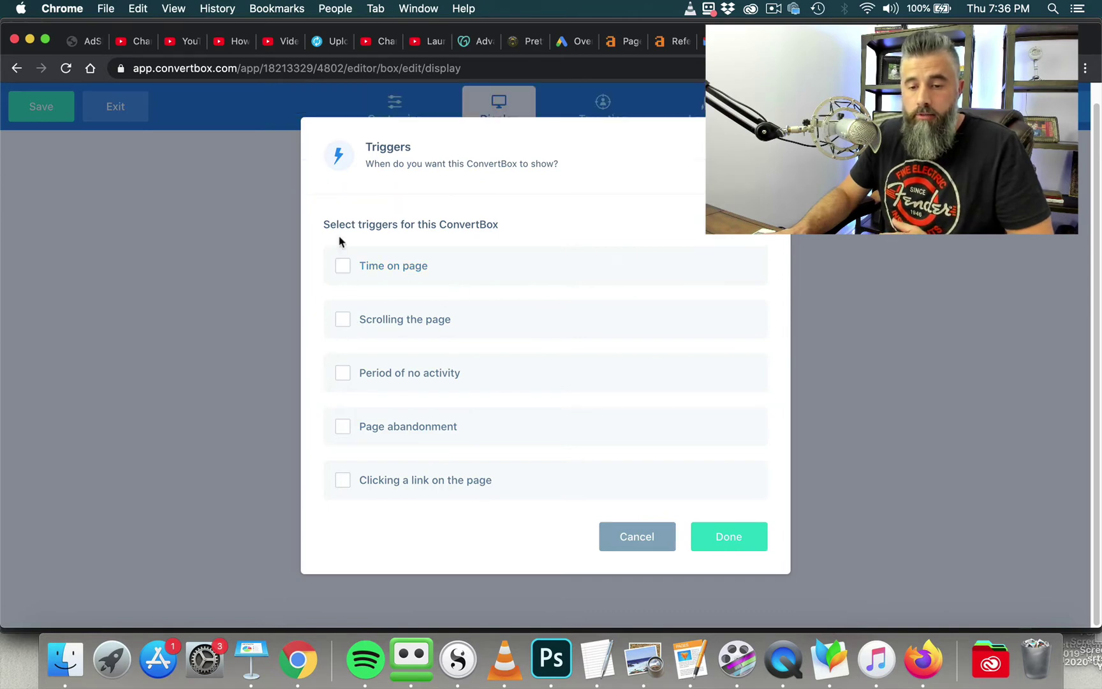
{"action": "left_click", "coordinate": [343, 320]}
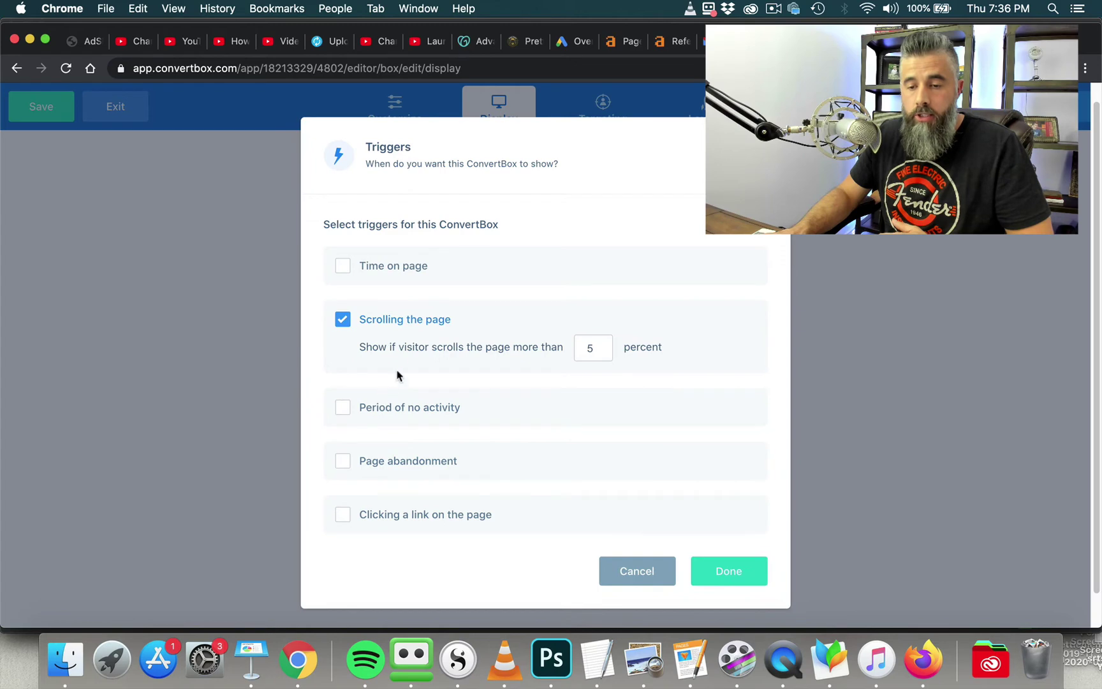
{"action": "scroll", "coordinate": [410, 354], "scroll_direction": "down", "scroll_amount": 1}
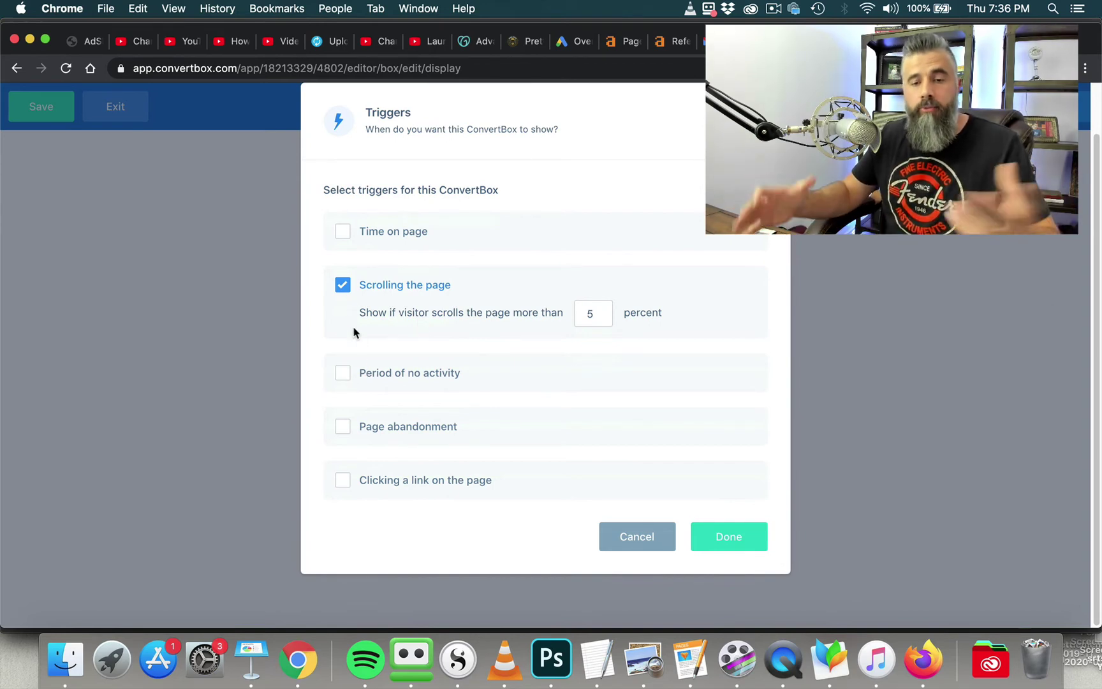
{"action": "left_click", "coordinate": [343, 373]}
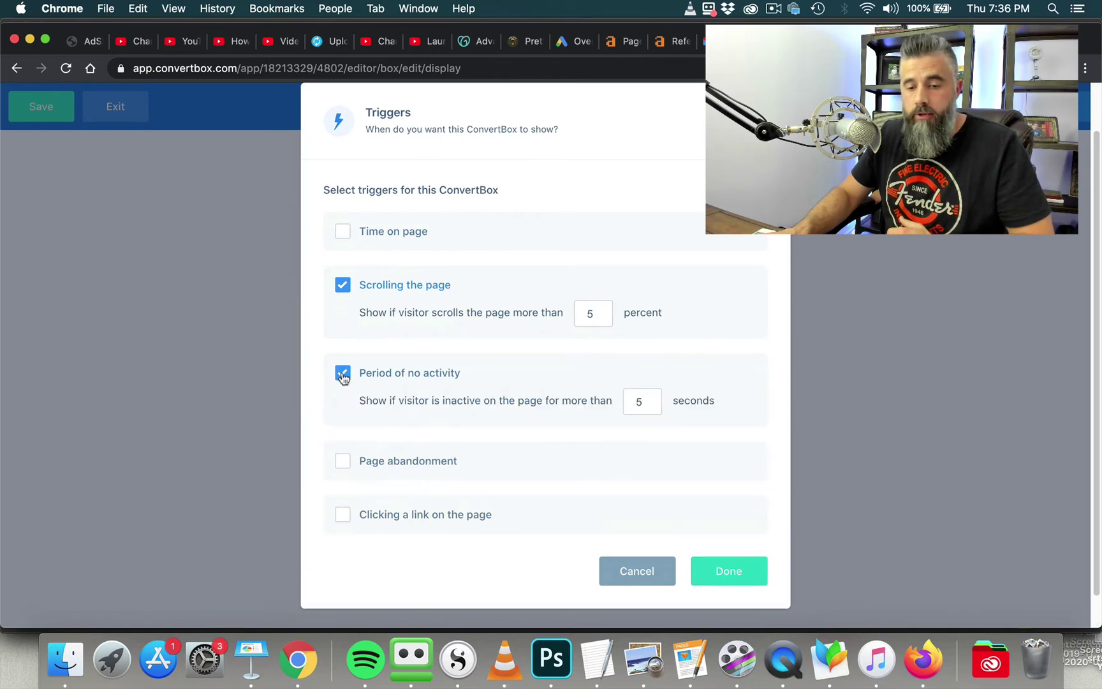
{"action": "left_click", "coordinate": [344, 285]}
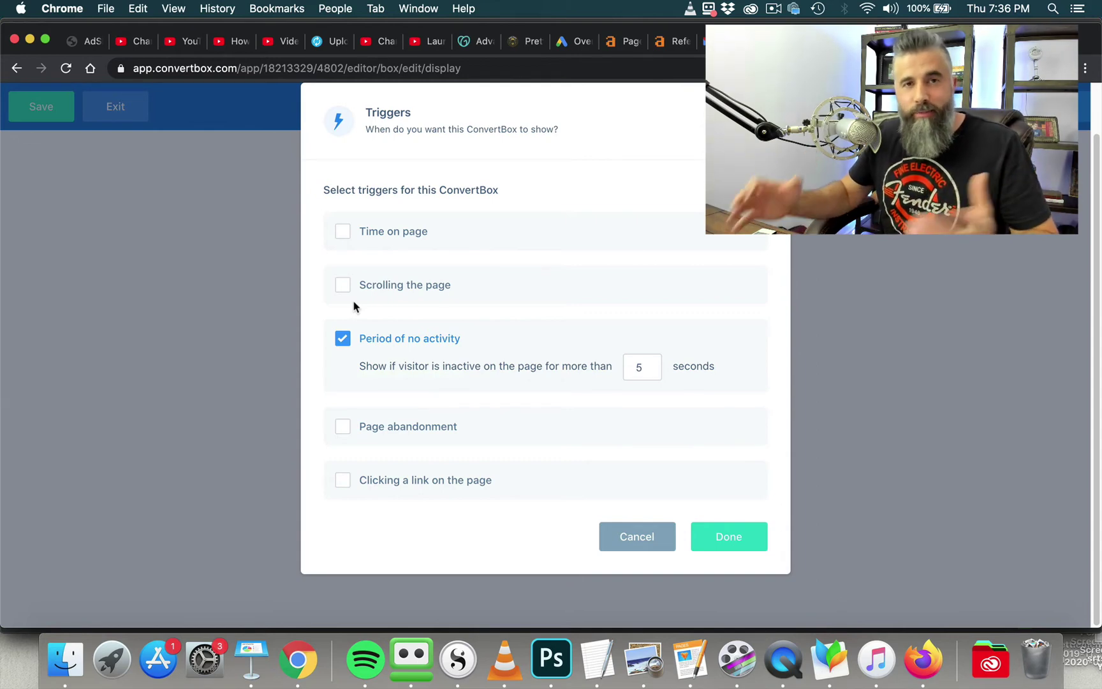
{"action": "left_click", "coordinate": [343, 341]}
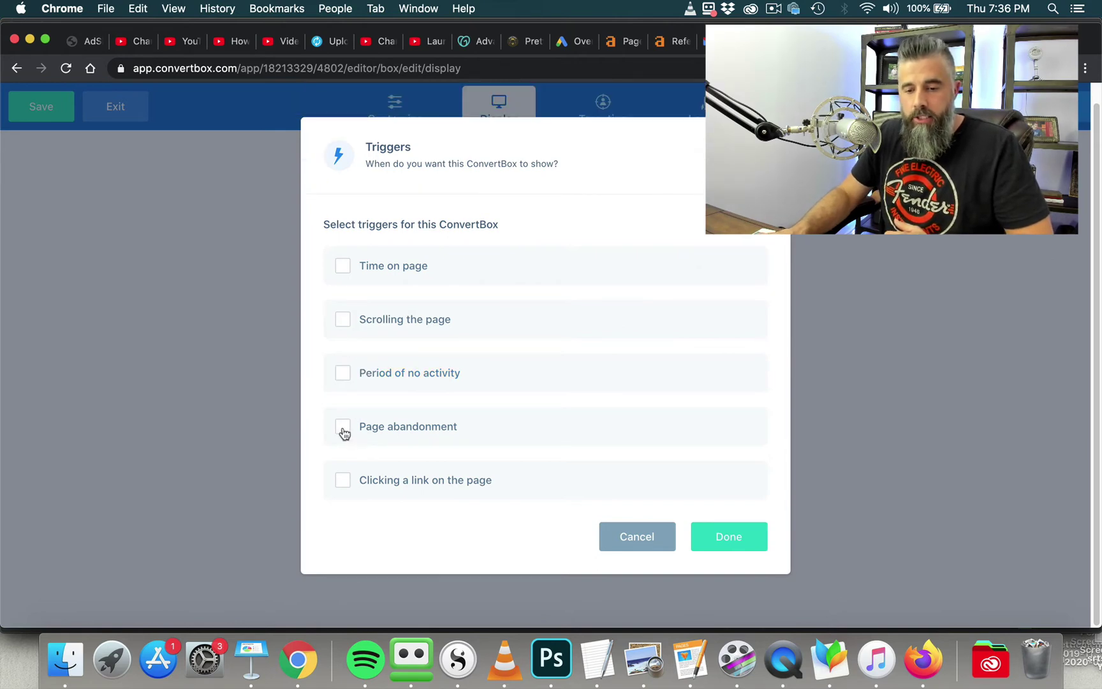
Step: Try Page abandonment and link-click triggers, leaving only Time on page (5 seconds) enabled
{"action": "left_click", "coordinate": [343, 428]}
{"action": "scroll", "coordinate": [526, 400], "scroll_direction": "down", "scroll_amount": 2}
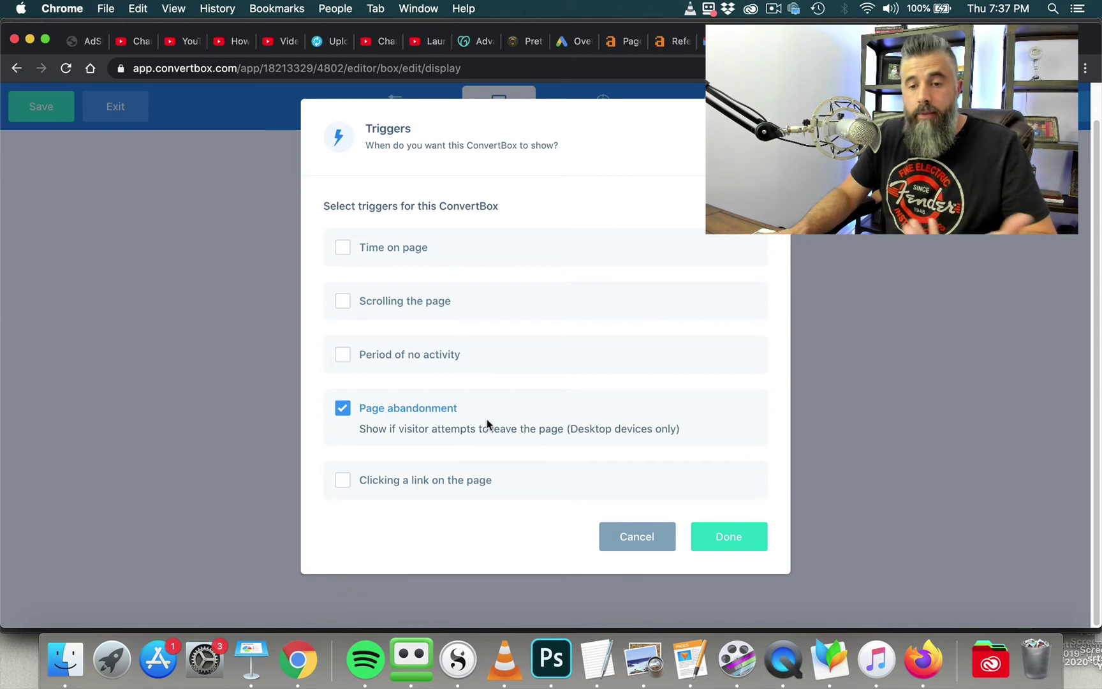
{"action": "left_click", "coordinate": [343, 409]}
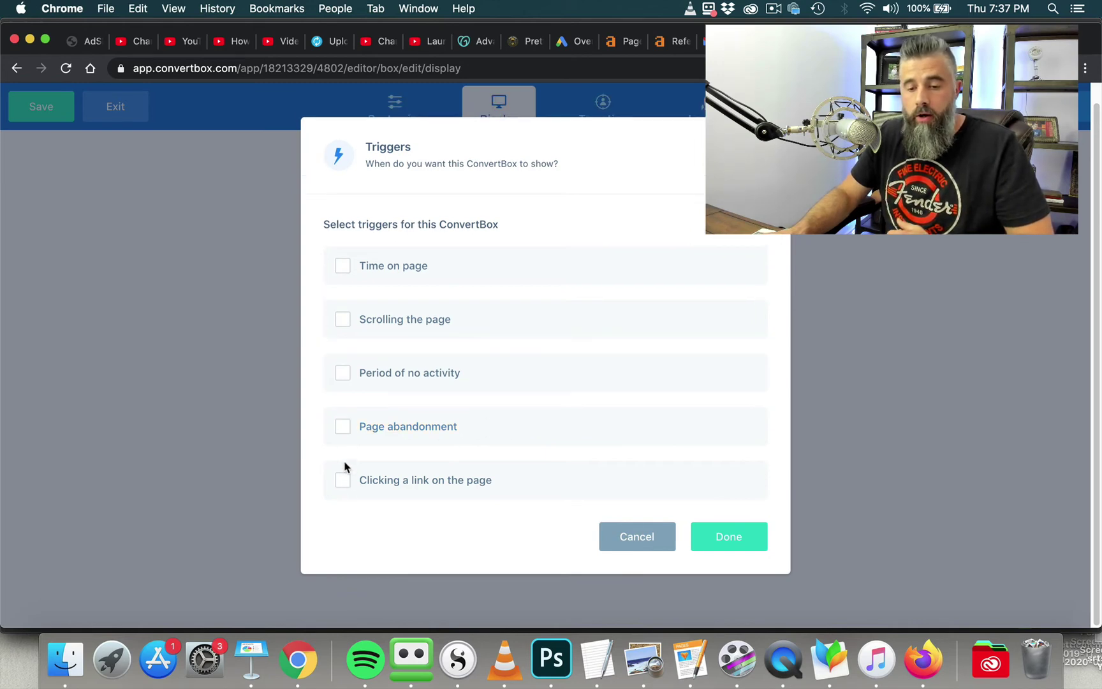
{"action": "left_click", "coordinate": [343, 480]}
{"action": "scroll", "coordinate": [490, 453], "scroll_direction": "down", "scroll_amount": 2}
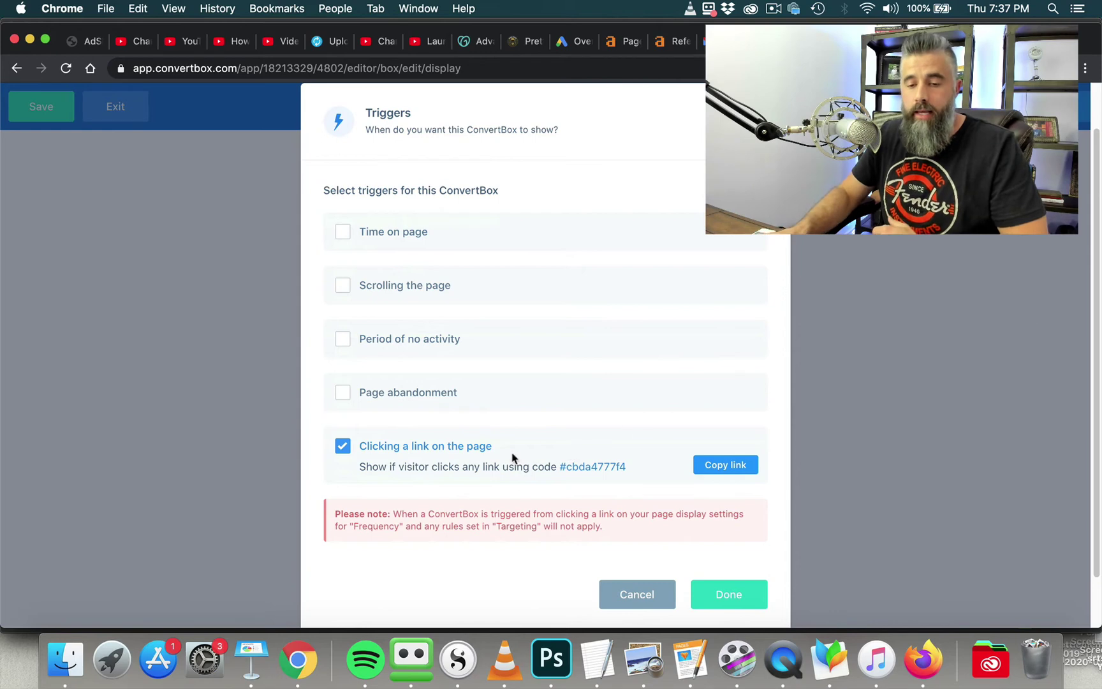
{"action": "left_click", "coordinate": [343, 232]}
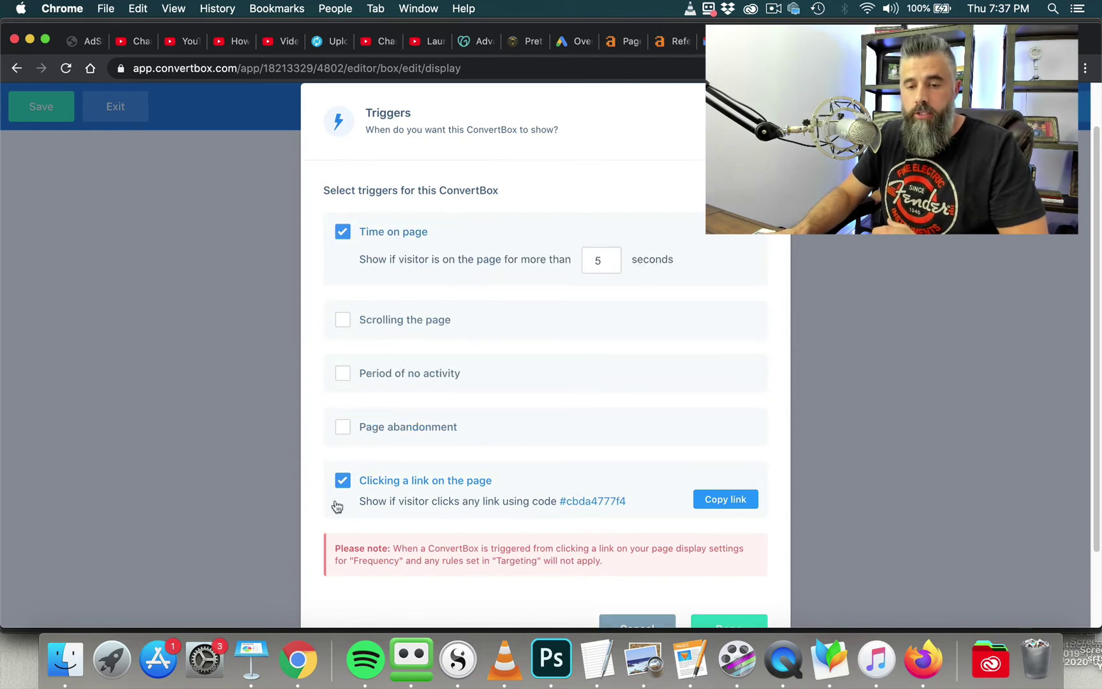
{"action": "left_click", "coordinate": [341, 483]}
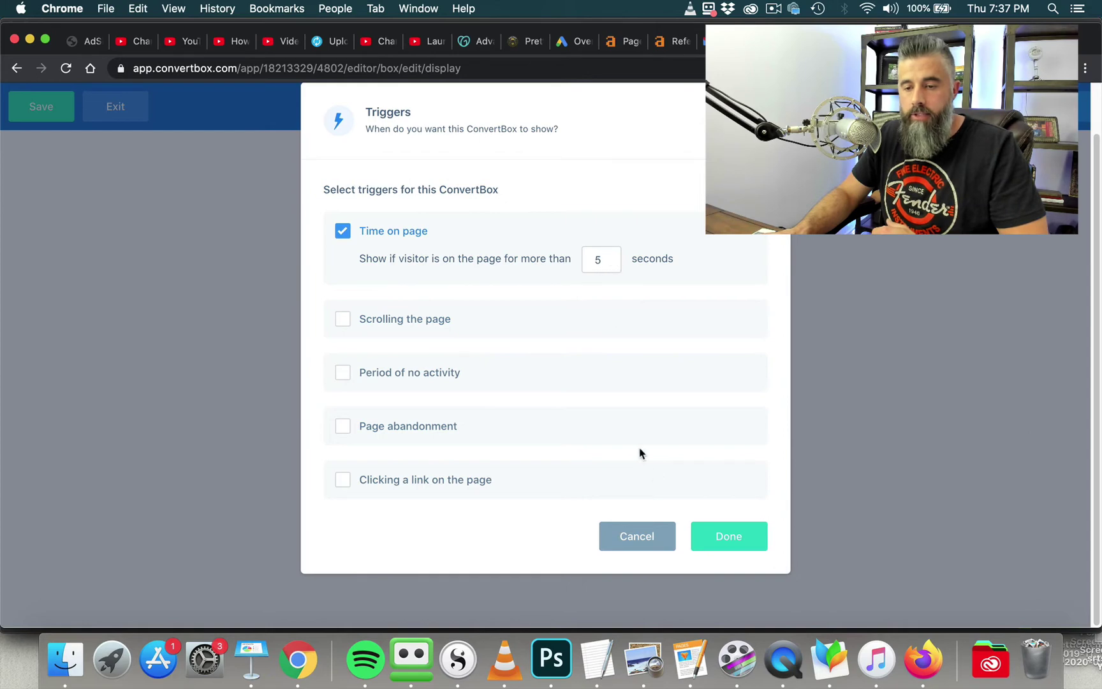
{"action": "left_click", "coordinate": [732, 539]}
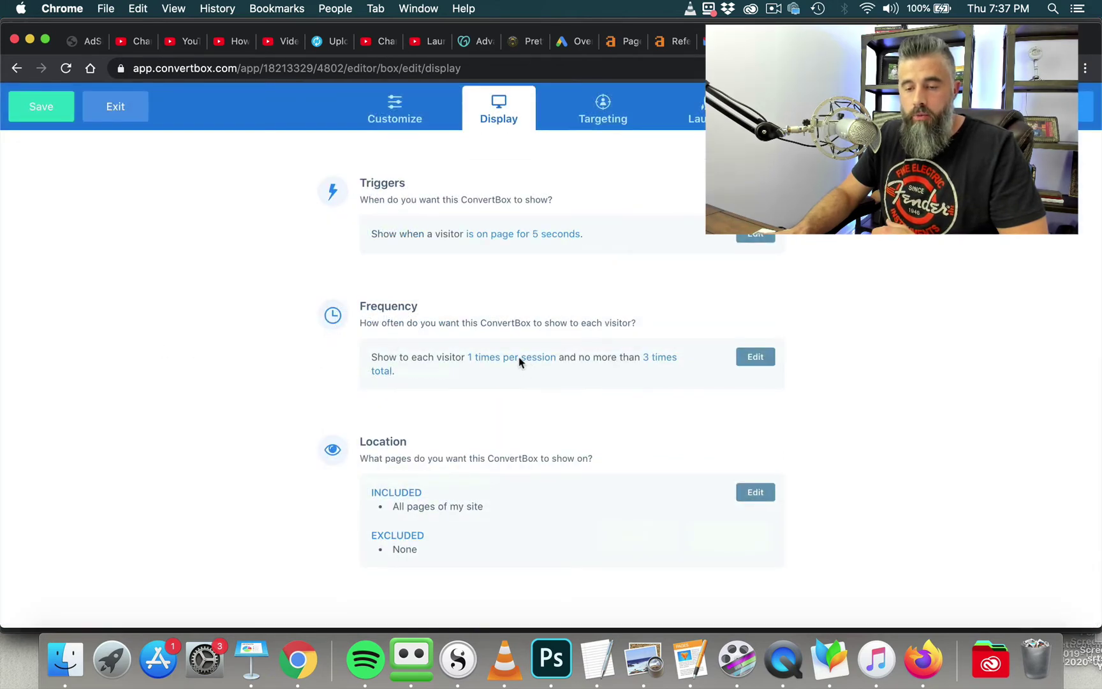
{"action": "left_click", "coordinate": [754, 361]}
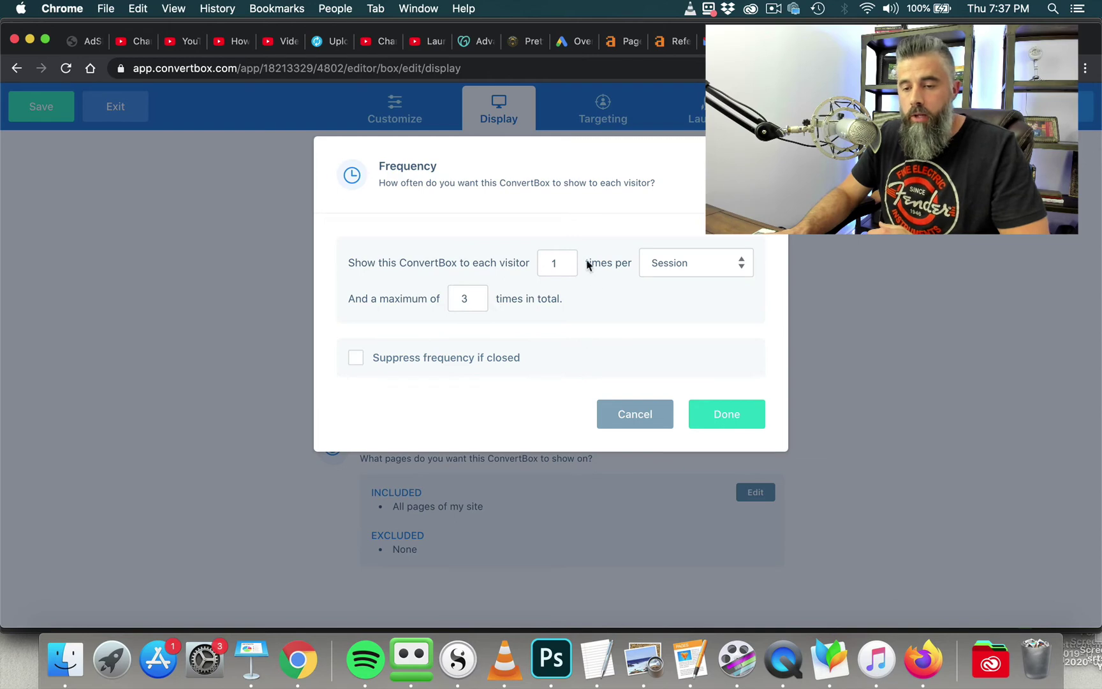
{"action": "left_click", "coordinate": [735, 258]}
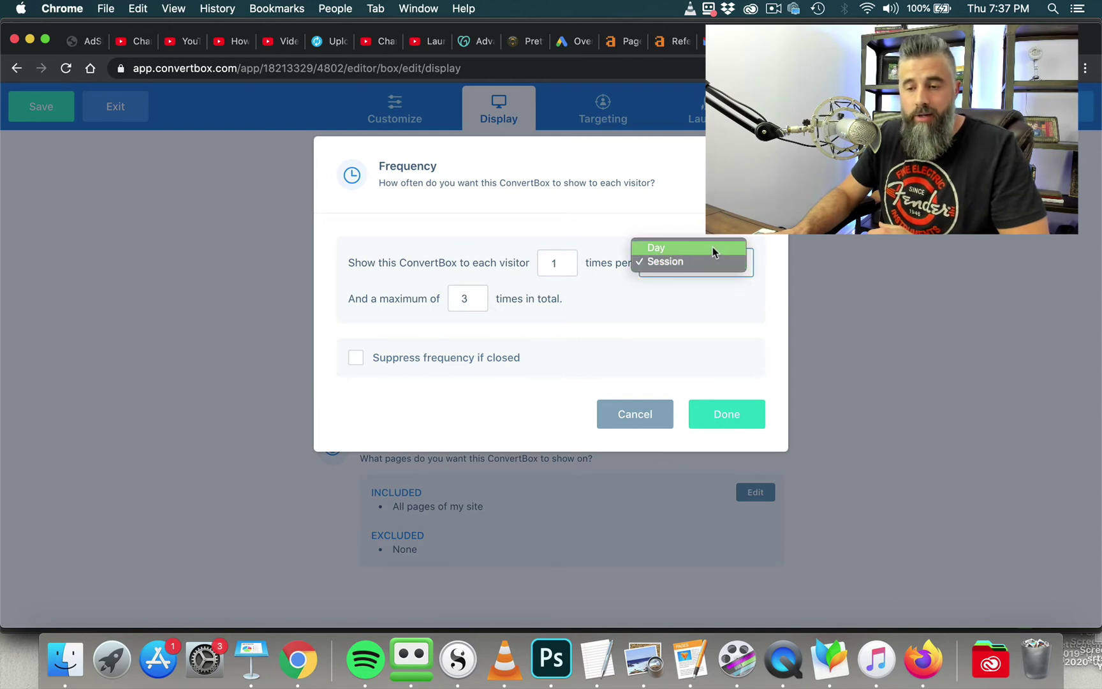
{"action": "left_click", "coordinate": [708, 261]}
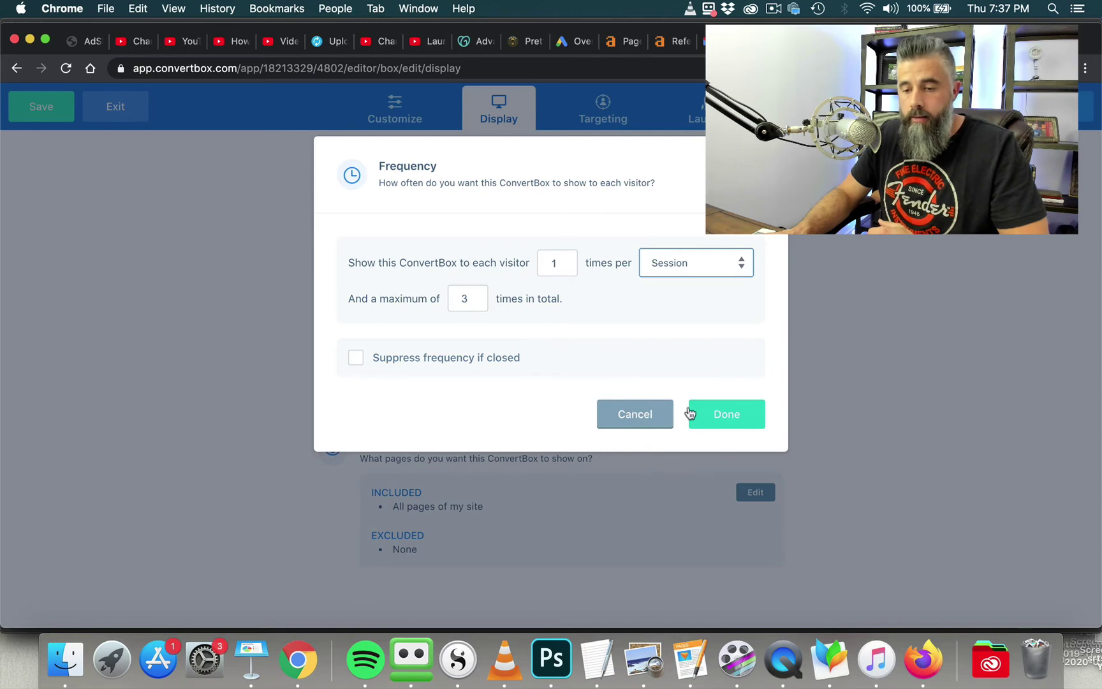
{"action": "left_click", "coordinate": [659, 421]}
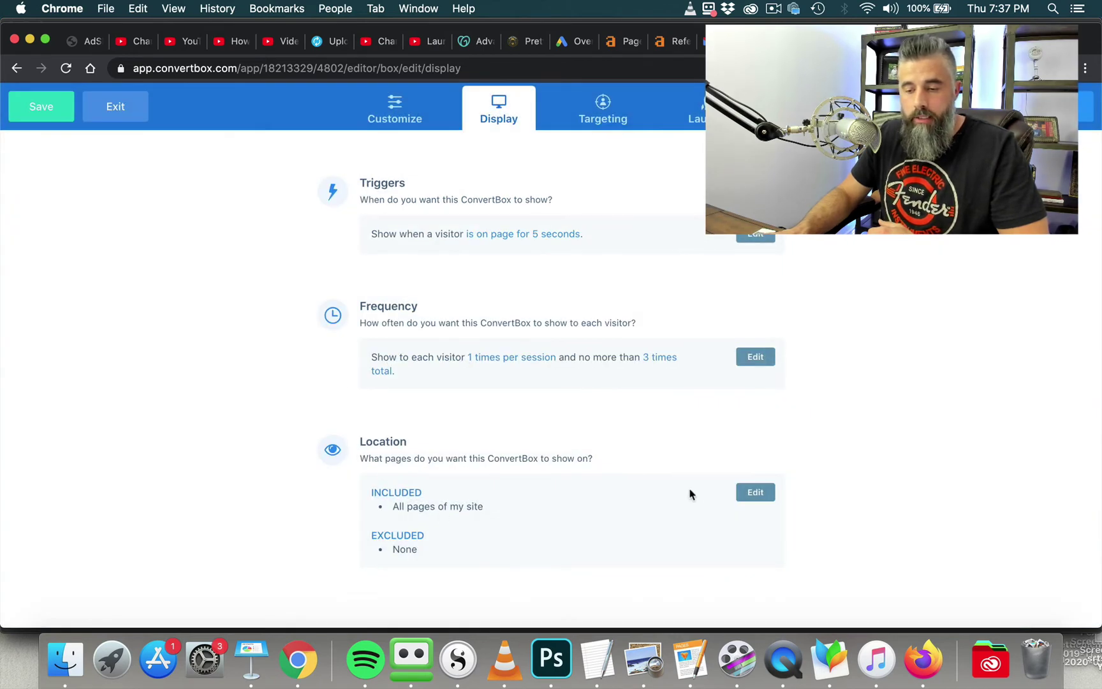
{"action": "left_click", "coordinate": [748, 497]}
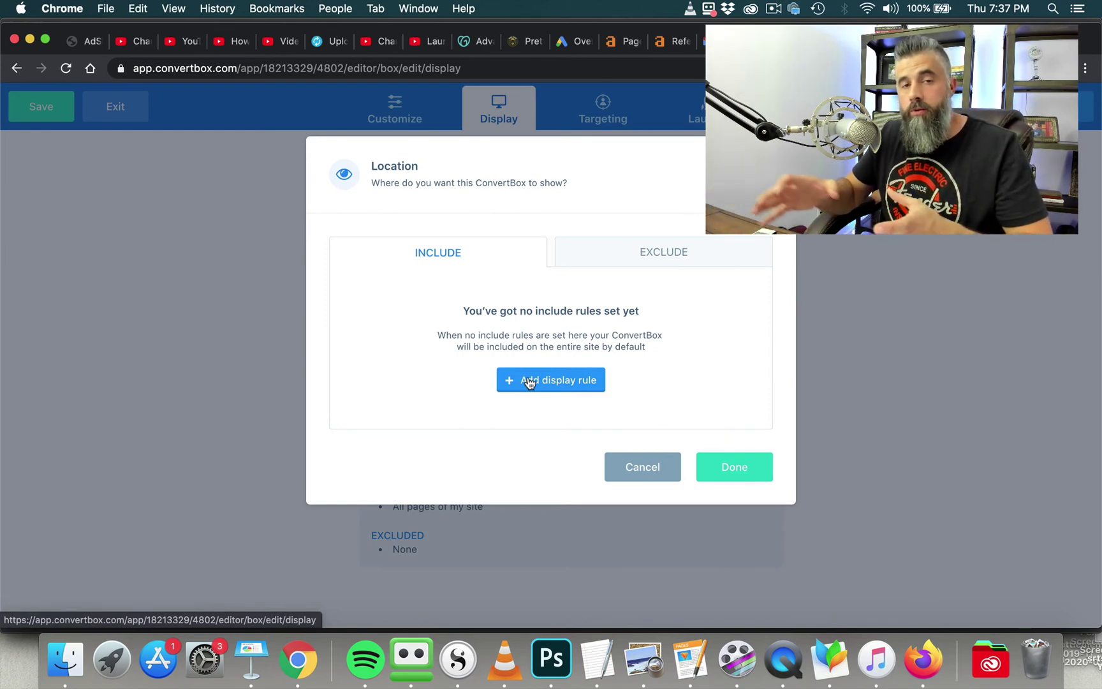
{"action": "left_click", "coordinate": [650, 253]}
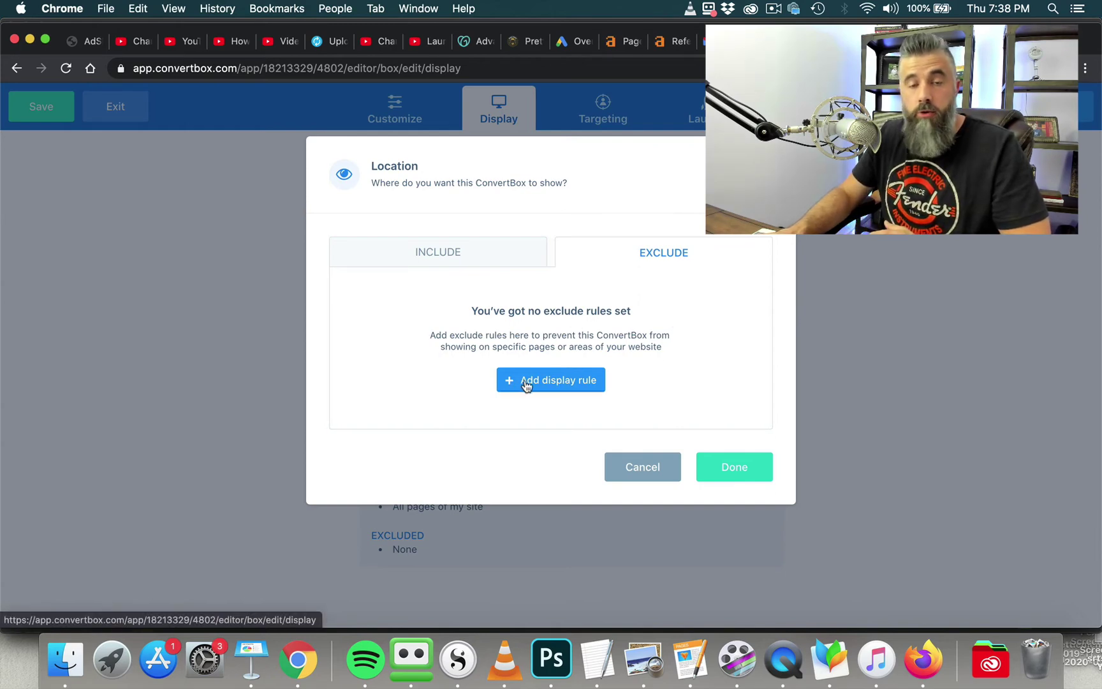
{"action": "left_click", "coordinate": [488, 251]}
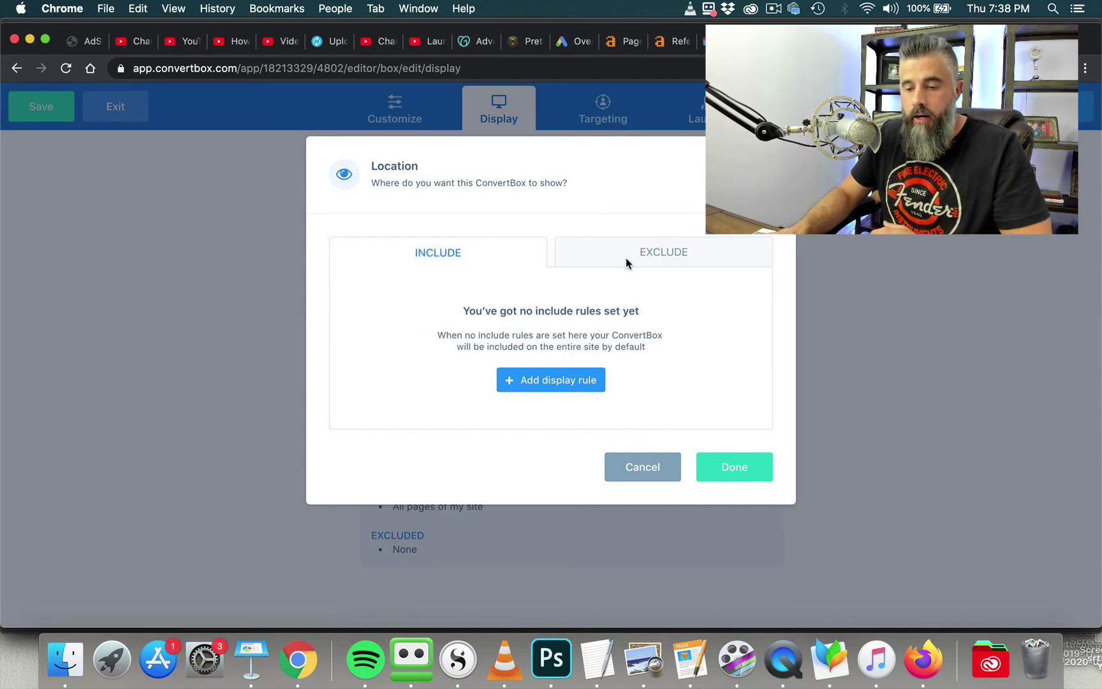
{"action": "left_click", "coordinate": [657, 475]}
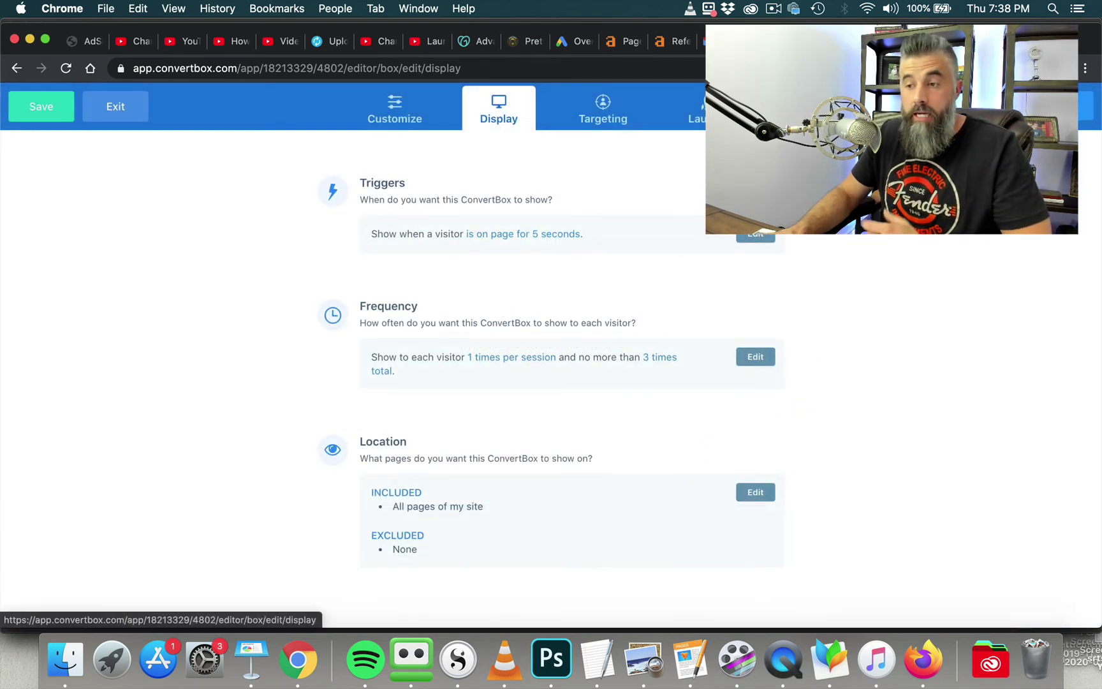
Step: Go to the Targeting settings, where the box shows to all visitors
{"action": "left_click", "coordinate": [603, 110]}
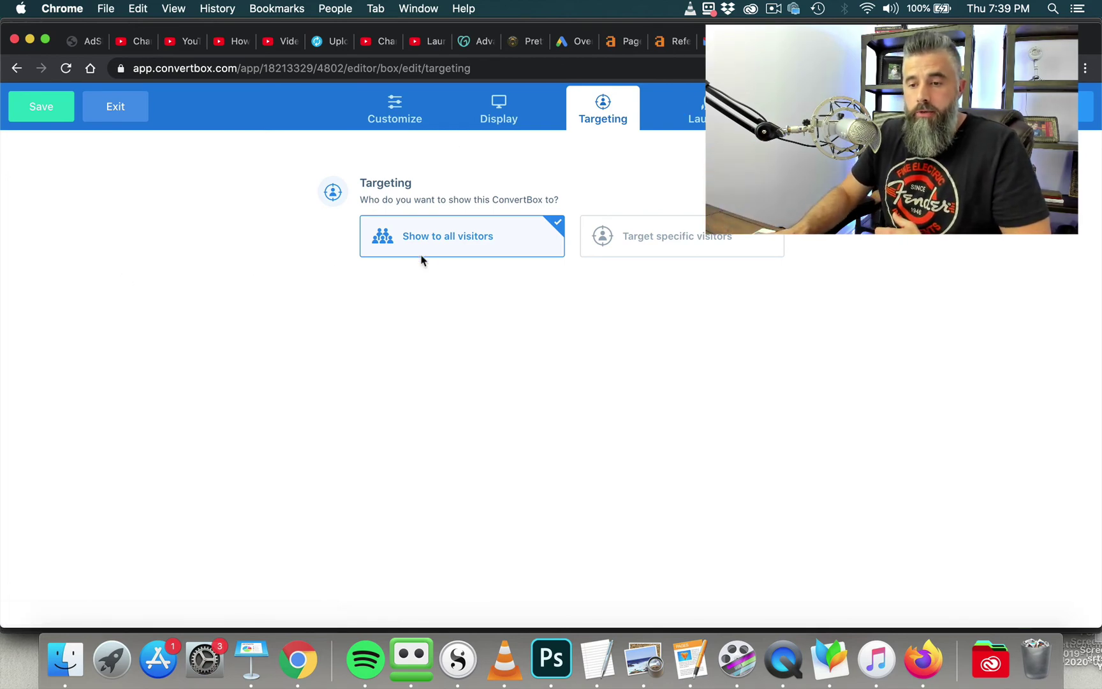
Step: Explore specific-visitor conditional rules, revert to Show to all visitors, then go to Launch settings
{"action": "left_click", "coordinate": [649, 238]}
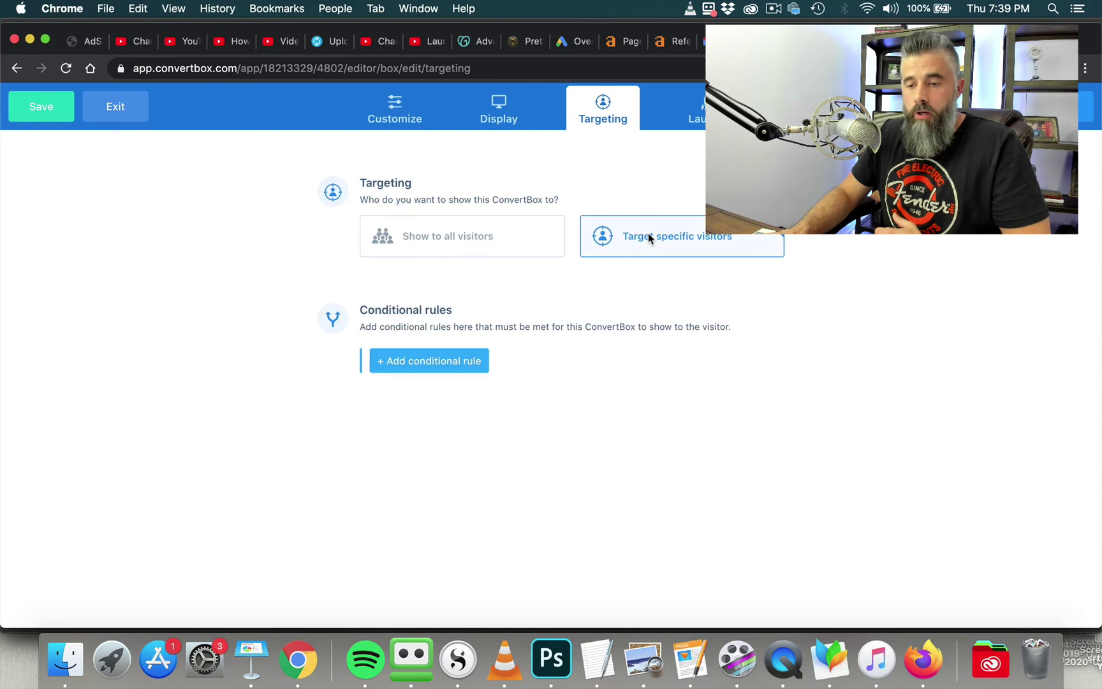
{"action": "left_click", "coordinate": [419, 362]}
{"action": "left_click", "coordinate": [522, 246]}
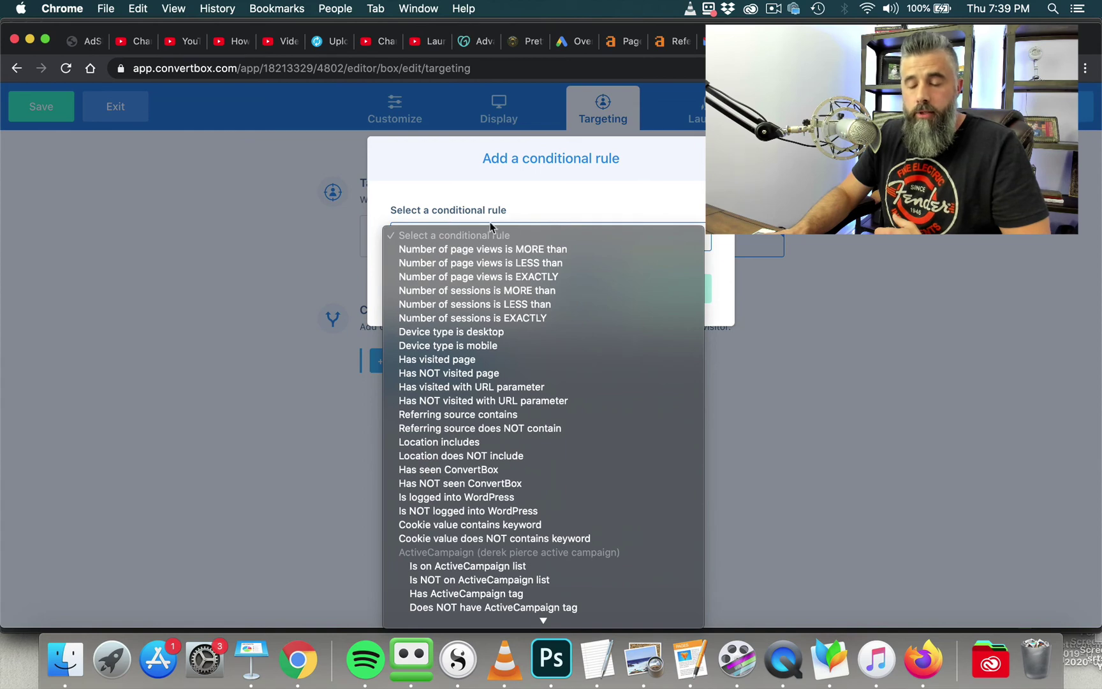
{"action": "left_click", "coordinate": [688, 185]}
{"action": "left_click", "coordinate": [601, 290]}
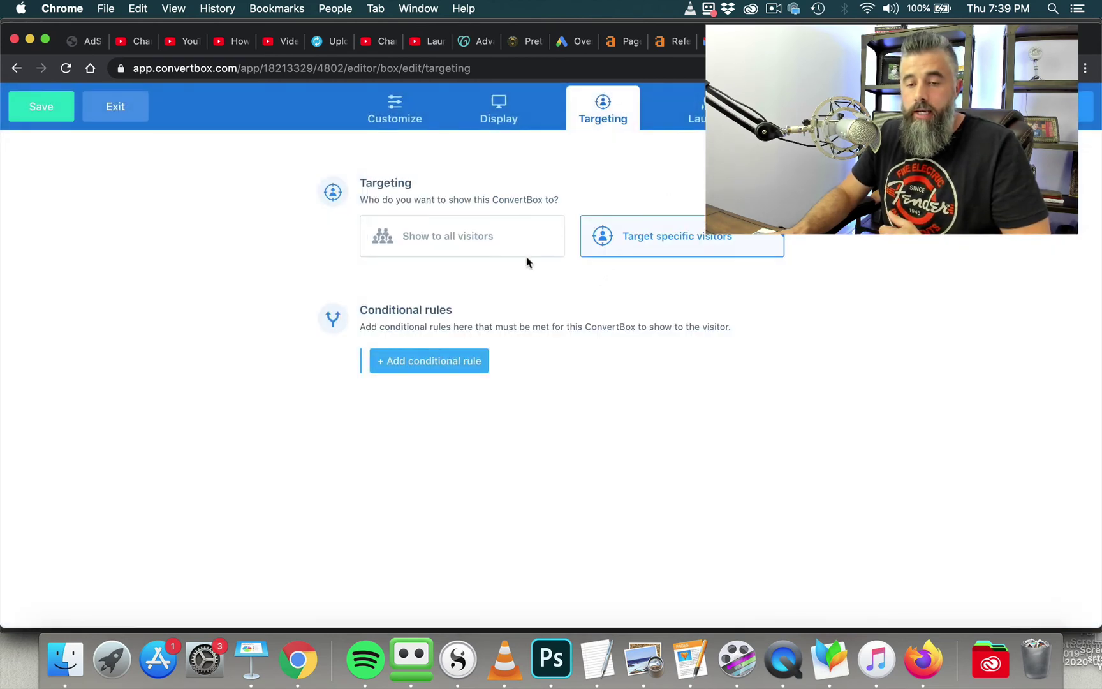
{"action": "left_click", "coordinate": [509, 234]}
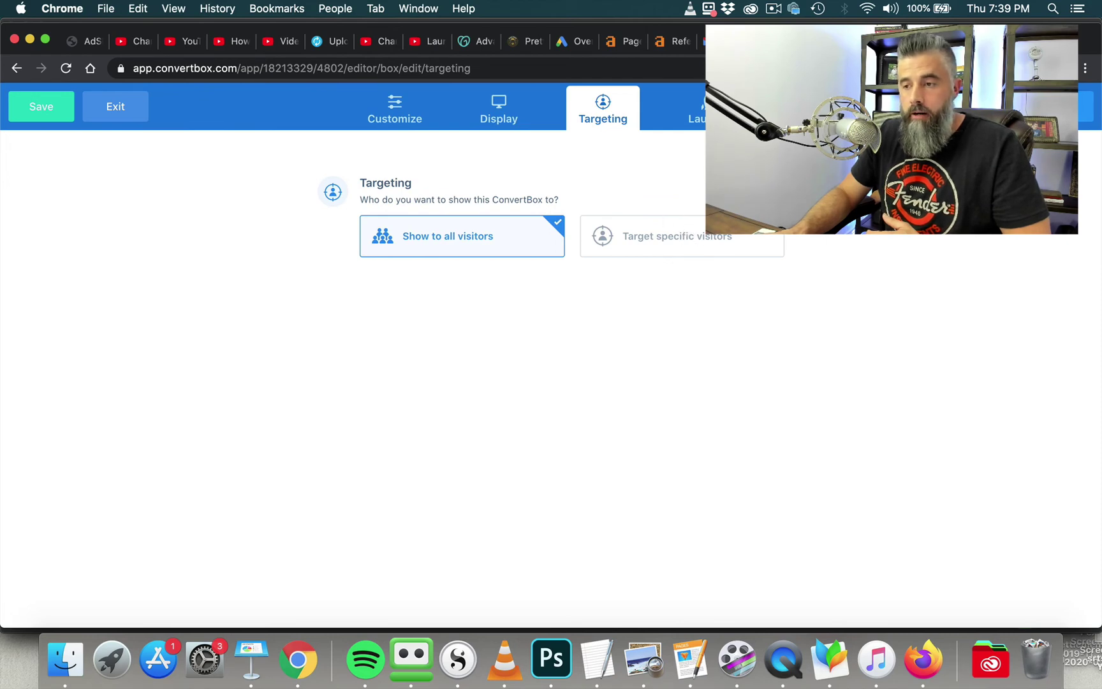
{"action": "left_click", "coordinate": [720, 108]}
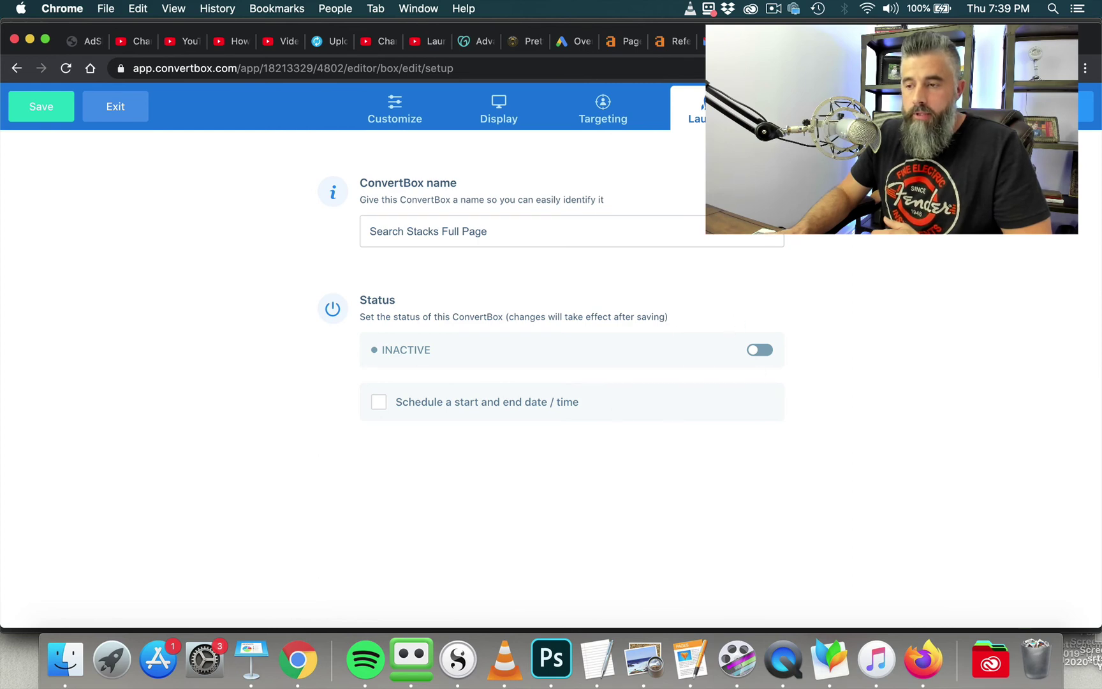
Step: Save the box anyway despite the no-integrations warning and review the installation page
{"action": "left_click", "coordinate": [1084, 106]}
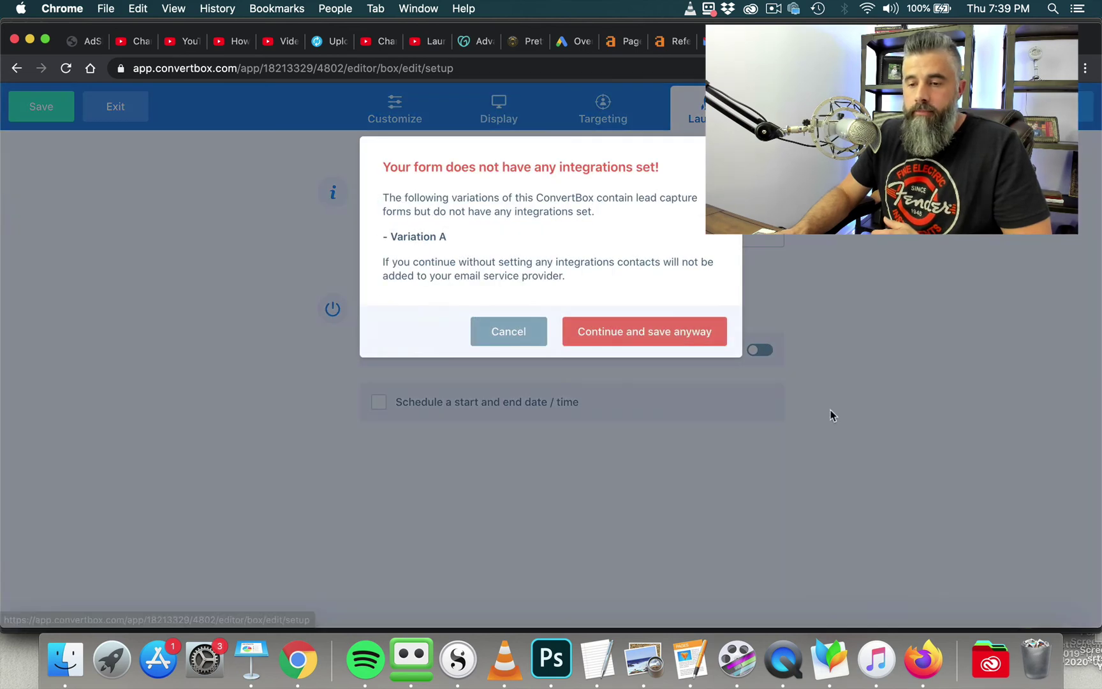
{"action": "left_click", "coordinate": [646, 327]}
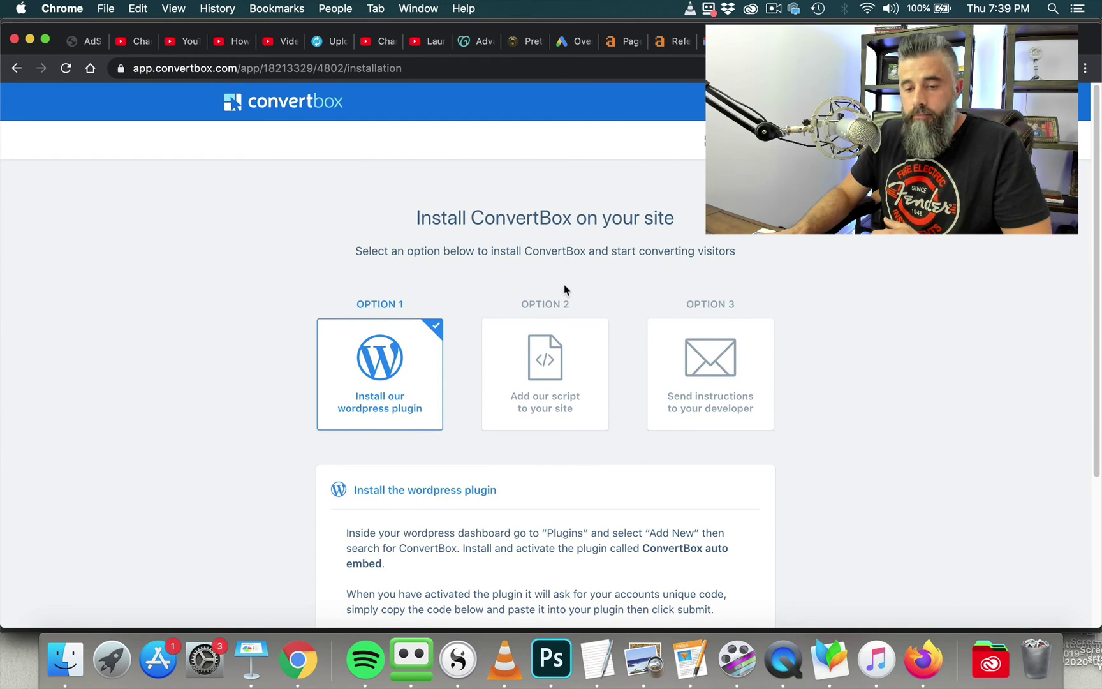
{"action": "scroll", "coordinate": [247, 313], "scroll_direction": "down", "scroll_amount": 2}
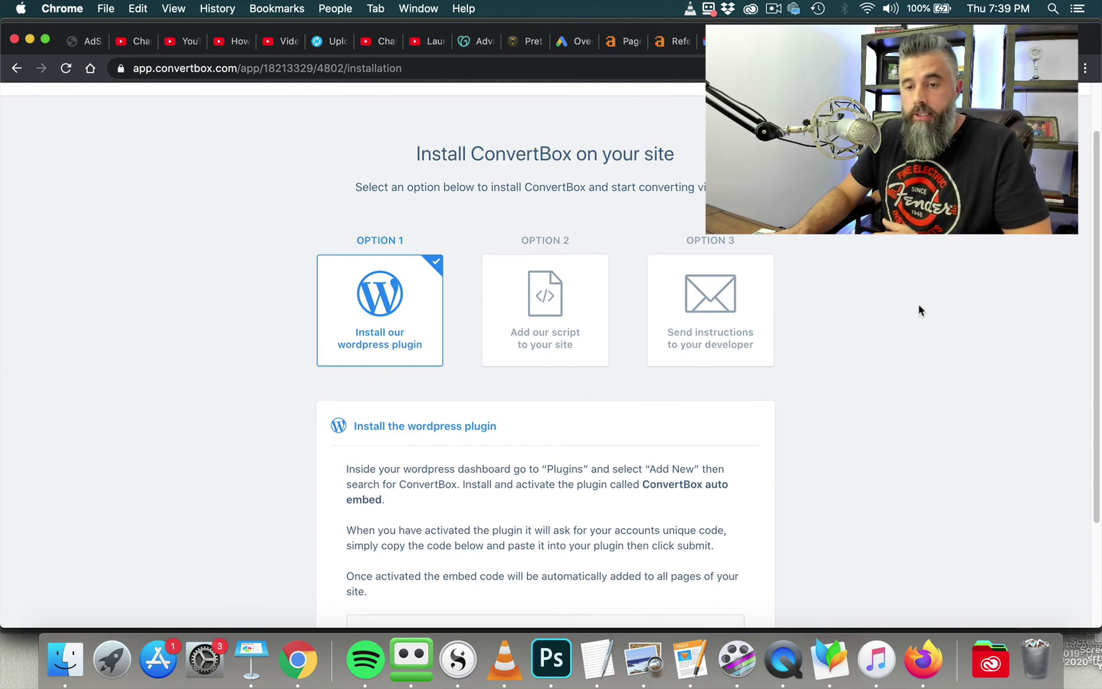
{"action": "scroll", "coordinate": [553, 301], "scroll_direction": "down", "scroll_amount": 1}
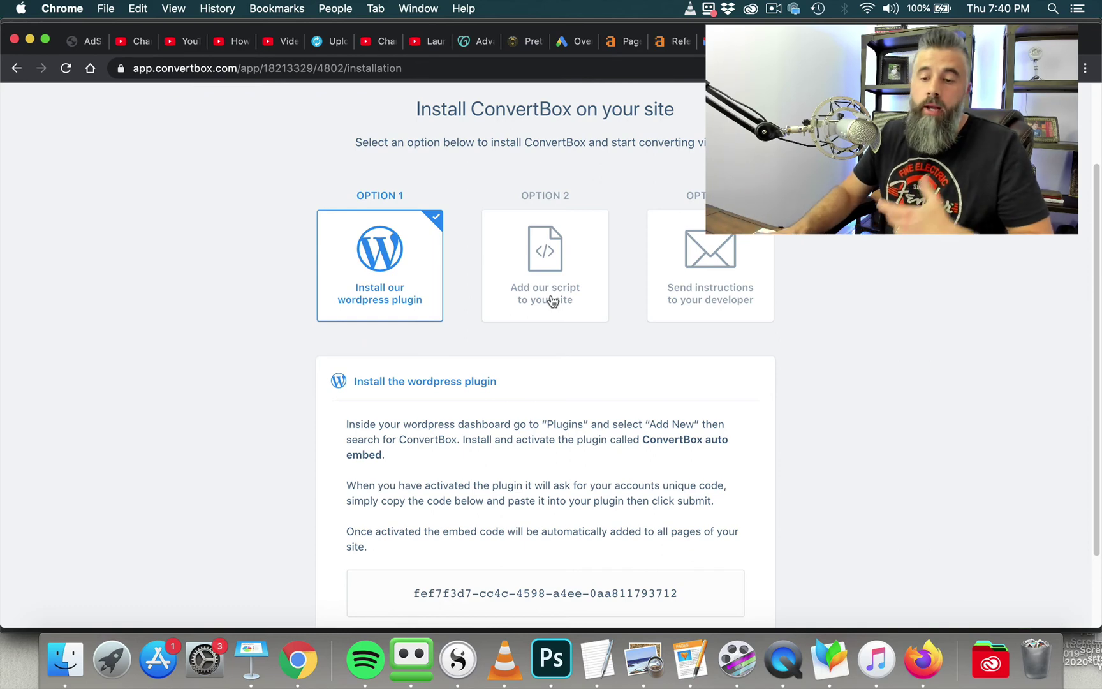
{"action": "scroll", "coordinate": [755, 310], "scroll_direction": "up", "scroll_amount": 3}
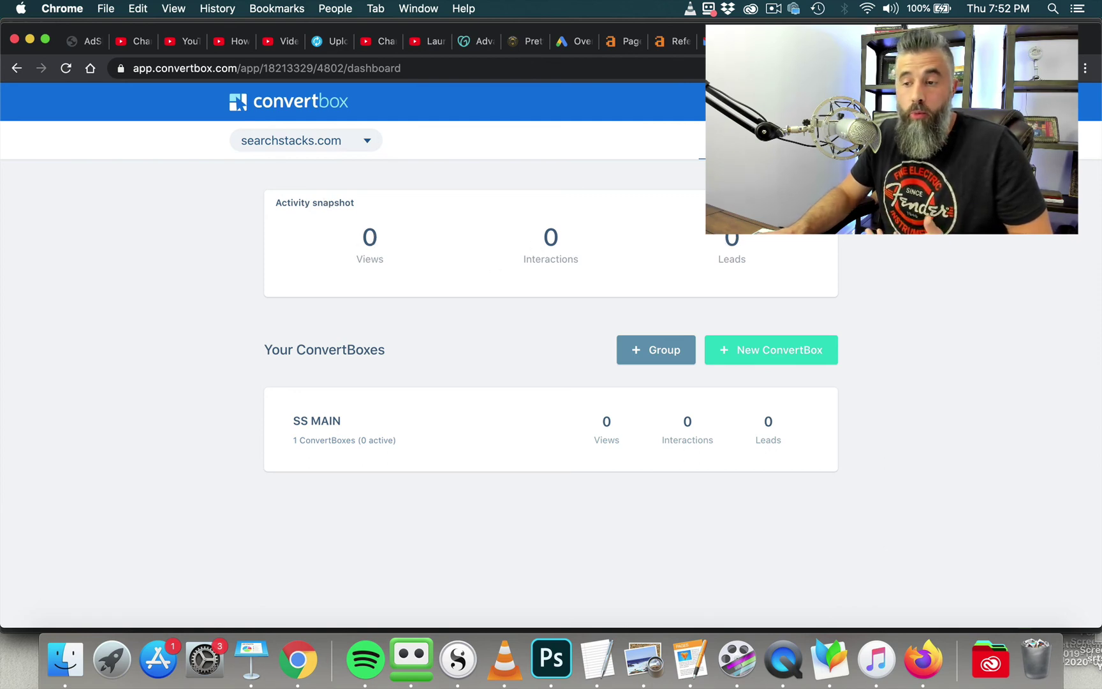
{"action": "left_click", "coordinate": [784, 140]}
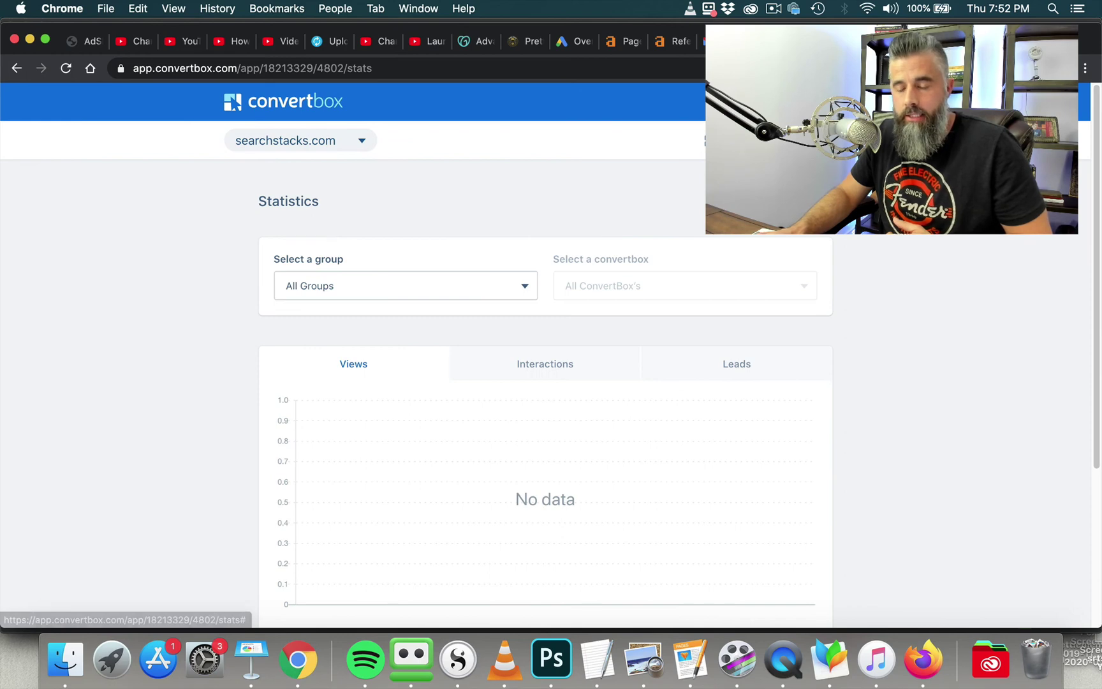
{"action": "scroll", "coordinate": [176, 332], "scroll_direction": "down", "scroll_amount": 3}
{"action": "left_click", "coordinate": [368, 197]}
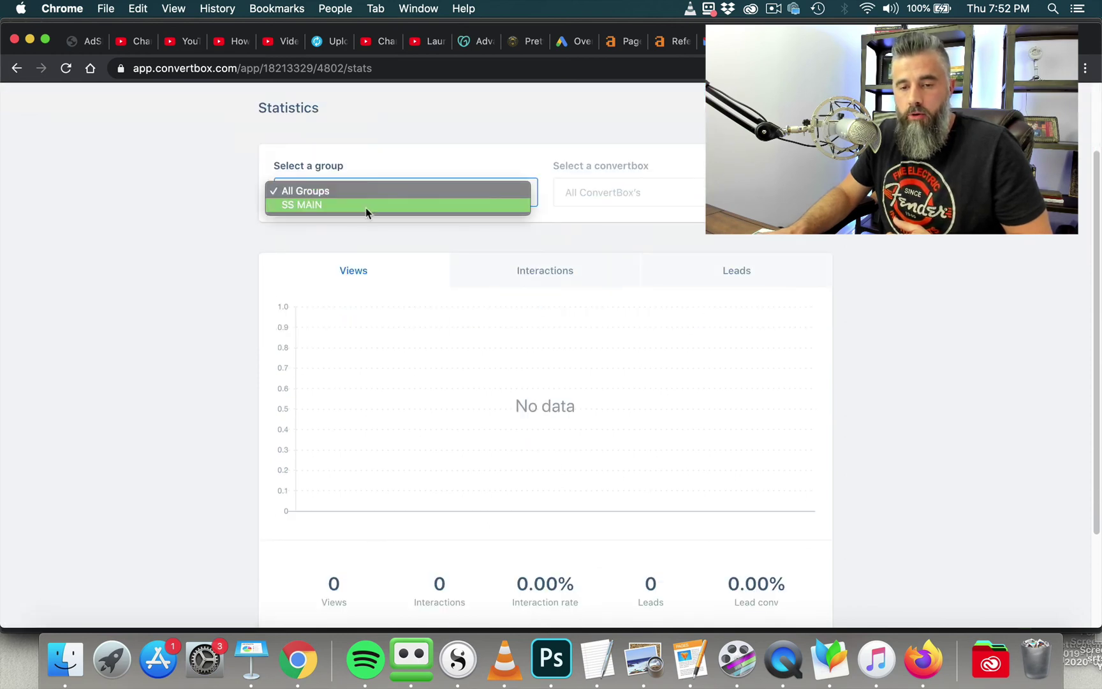
{"action": "left_click", "coordinate": [364, 207]}
{"action": "left_click", "coordinate": [678, 199]}
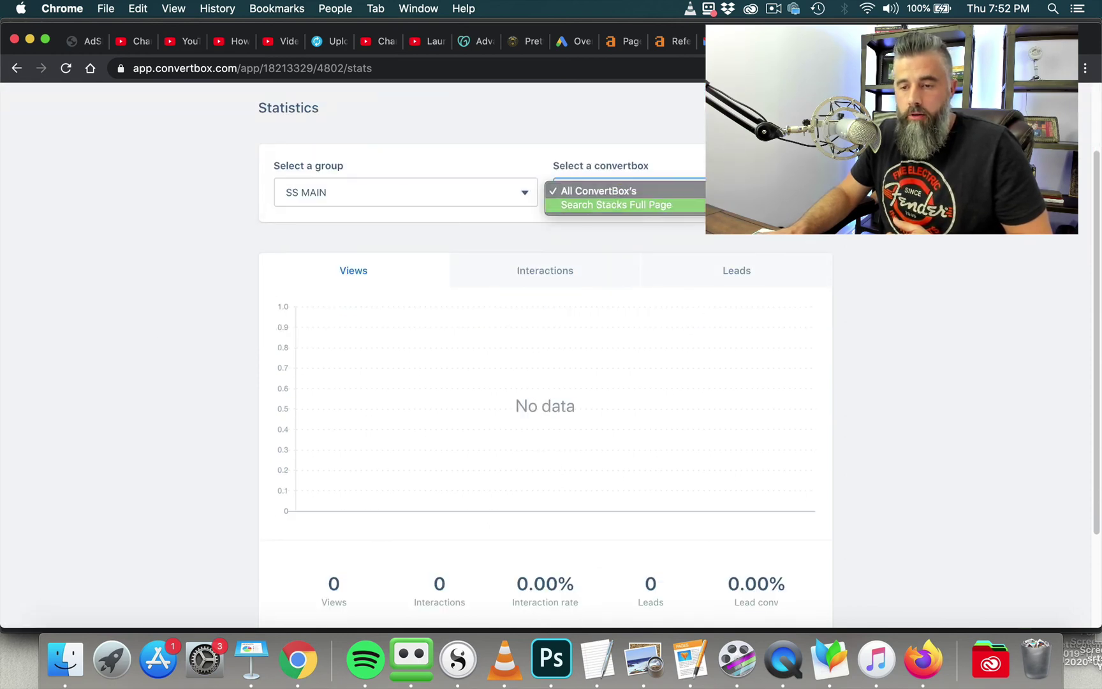
{"action": "left_click", "coordinate": [676, 209]}
{"action": "scroll", "coordinate": [781, 300], "scroll_direction": "down", "scroll_amount": 3}
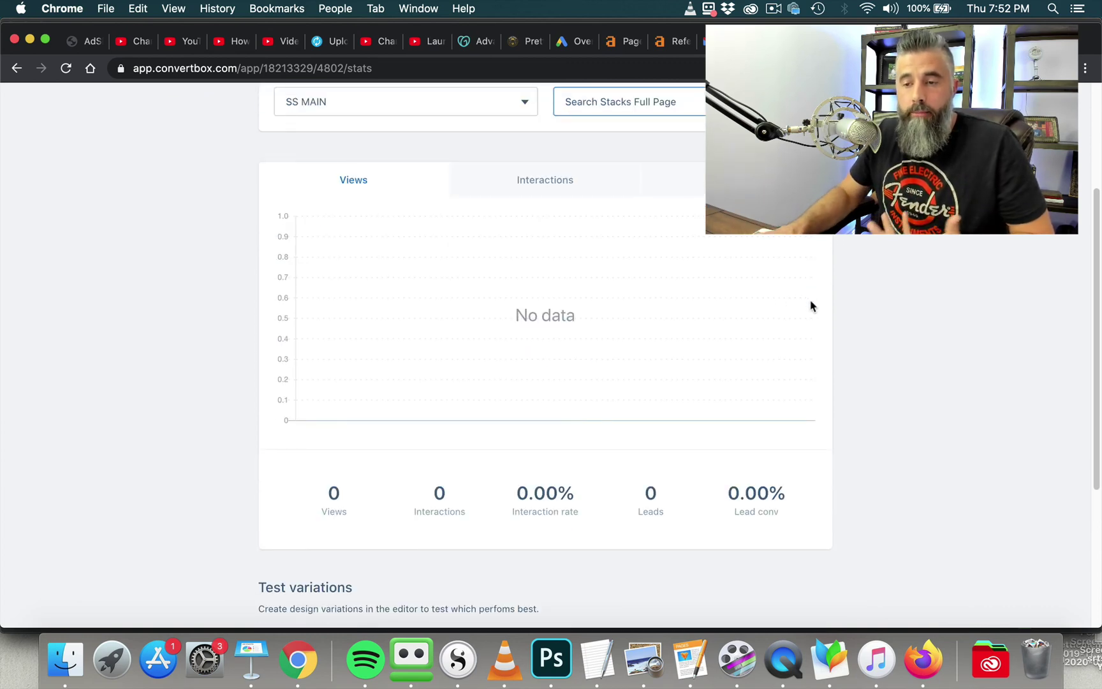
{"action": "scroll", "coordinate": [831, 296], "scroll_direction": "up", "scroll_amount": 5}
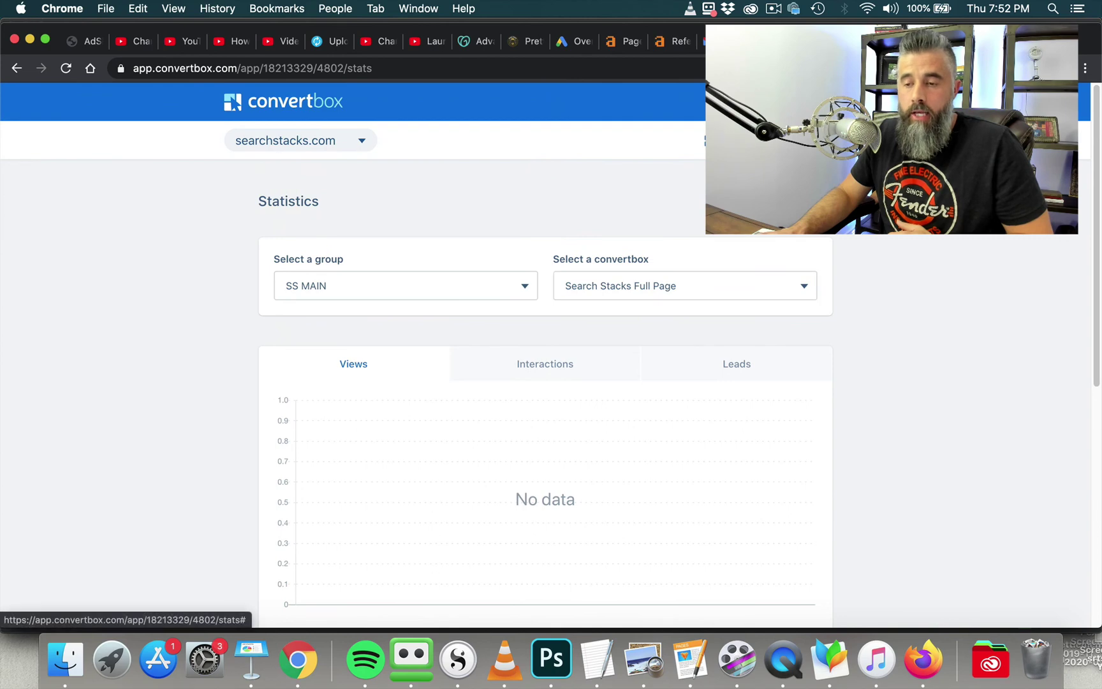
{"action": "left_click", "coordinate": [734, 140]}
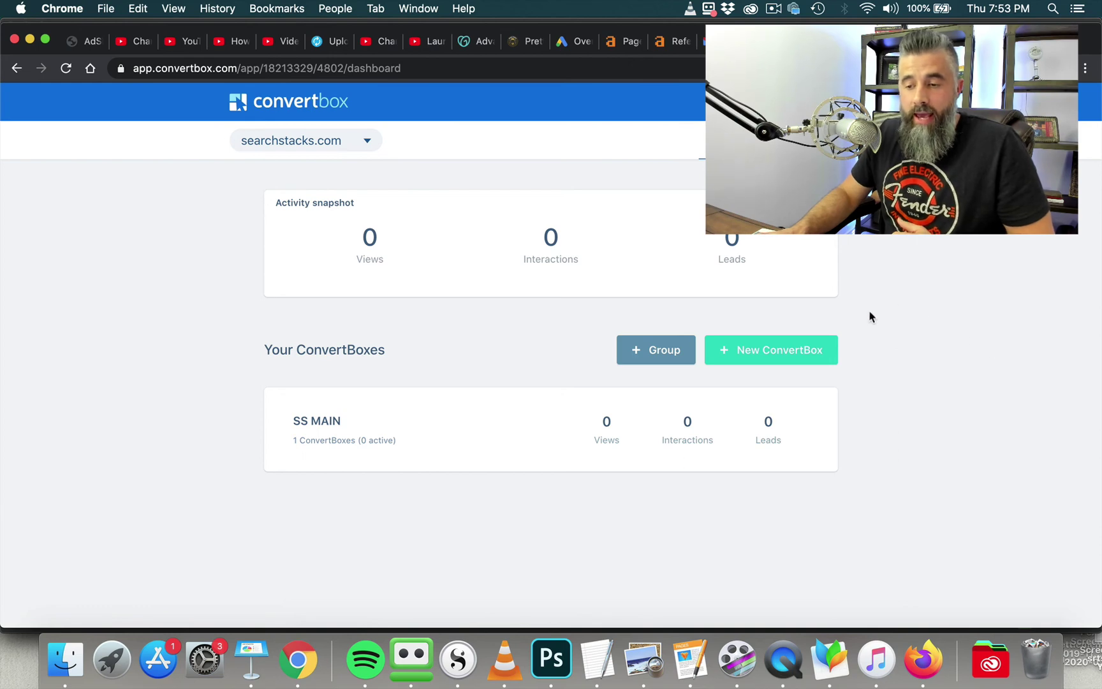
{"action": "left_click", "coordinate": [735, 350]}
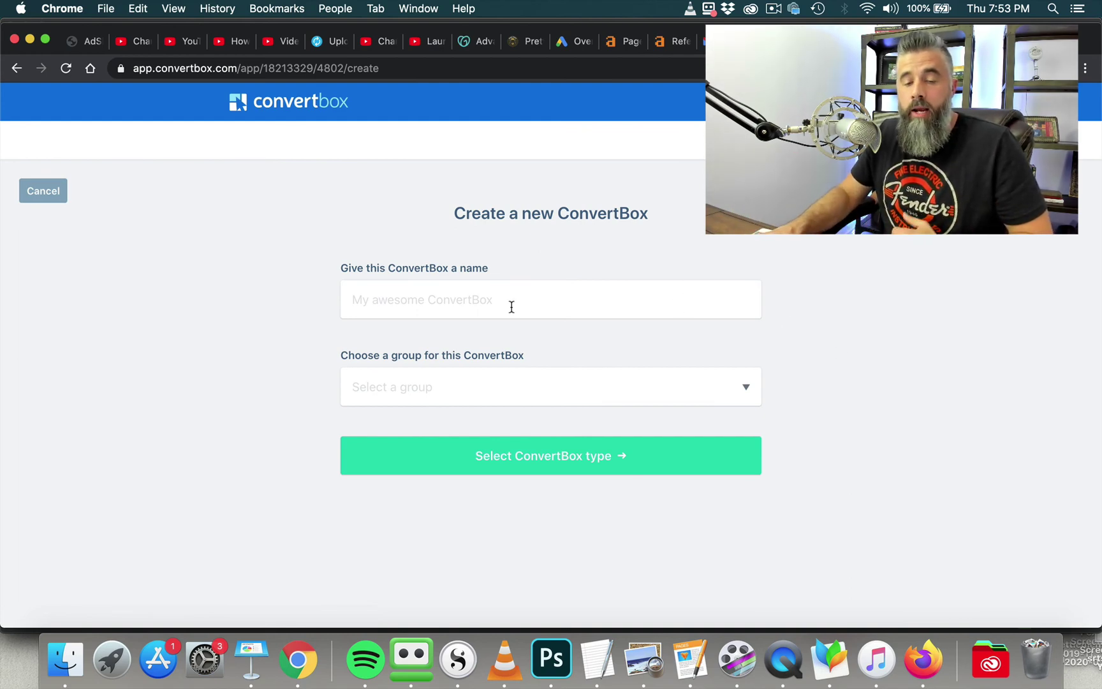
{"action": "left_click", "coordinate": [50, 194]}
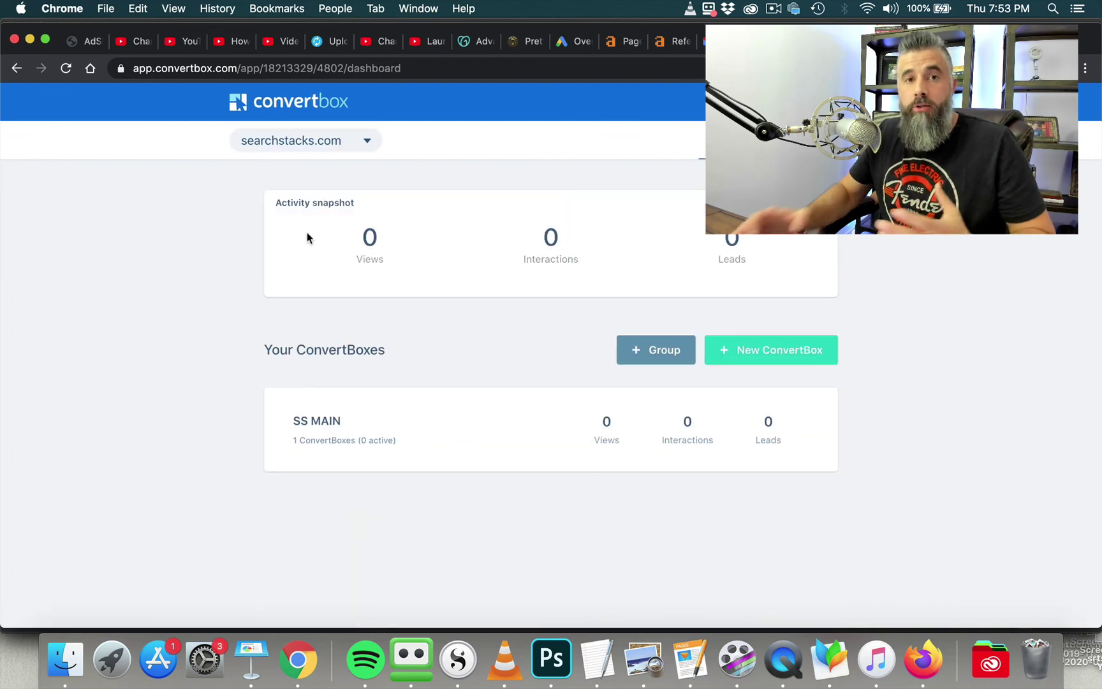